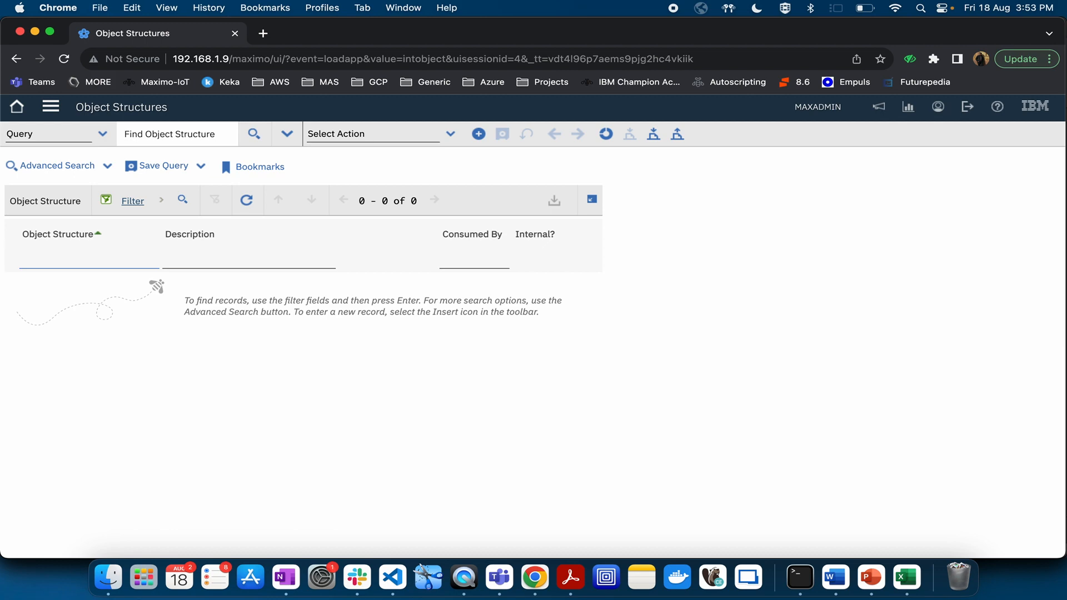
# - List all object structures, open DMACTION and review the available values for its Consumed By field
pyautogui.press('Return')
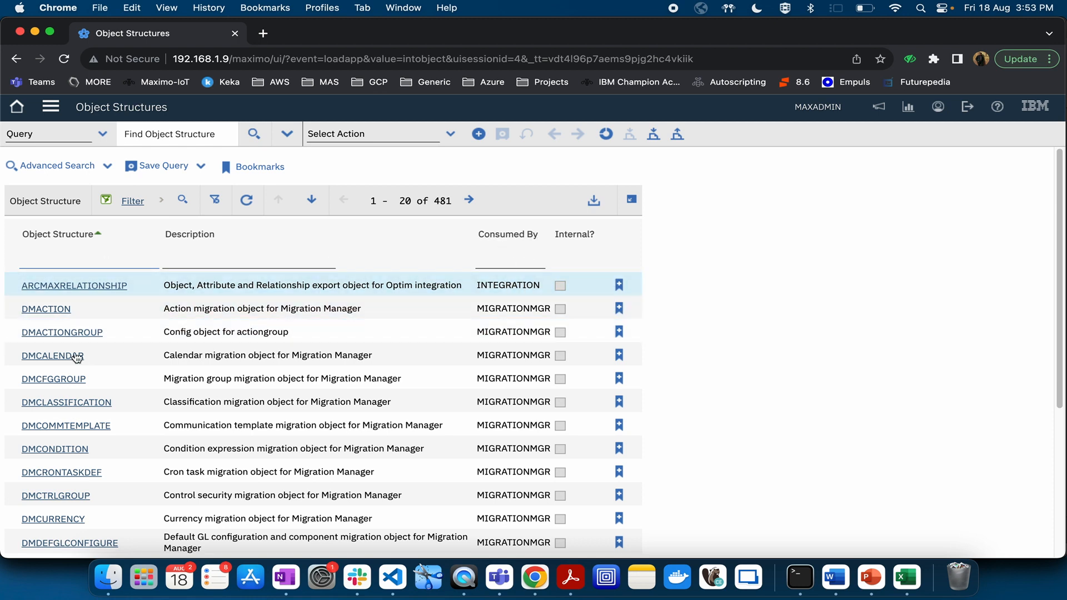
pyautogui.click(50, 309)
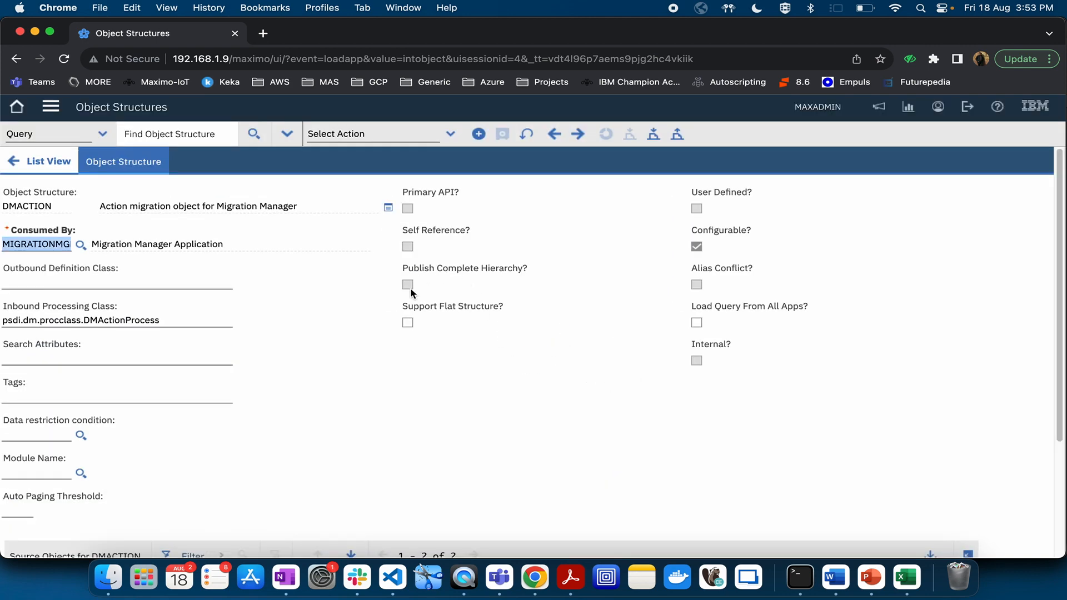
pyautogui.click(207, 277)
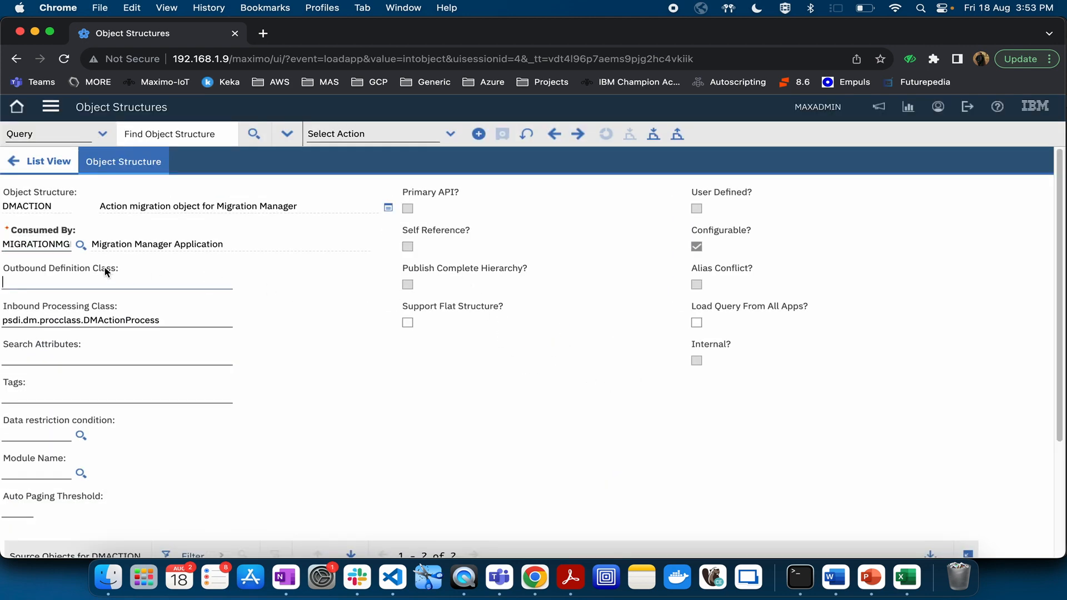
pyautogui.click(82, 245)
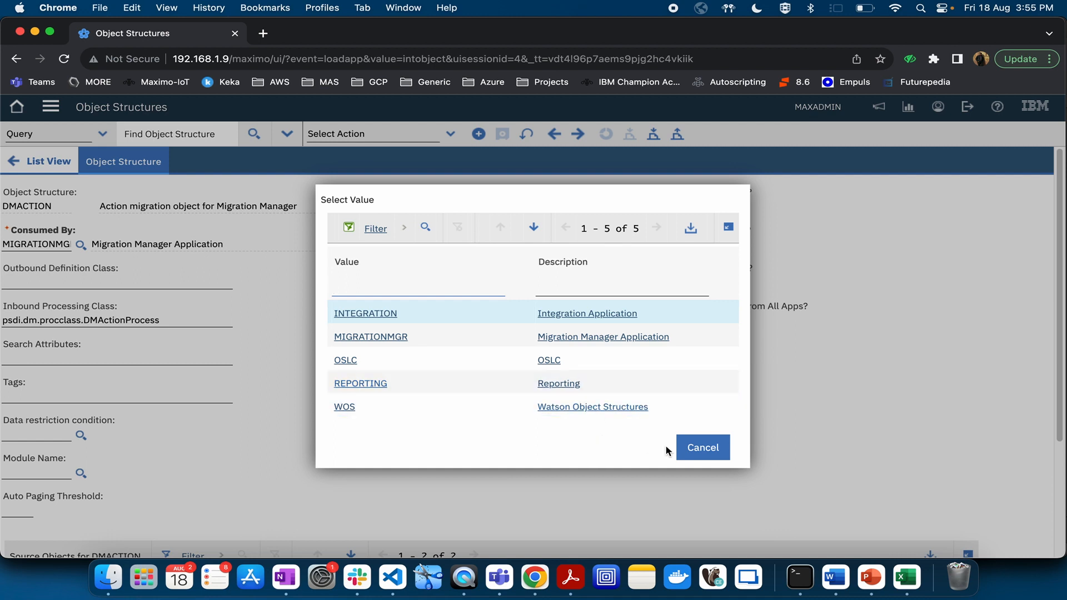
pyautogui.click(701, 452)
# - Return to the object structure list, filter it to records consumed by INTEGRATION and look through them
pyautogui.click(45, 162)
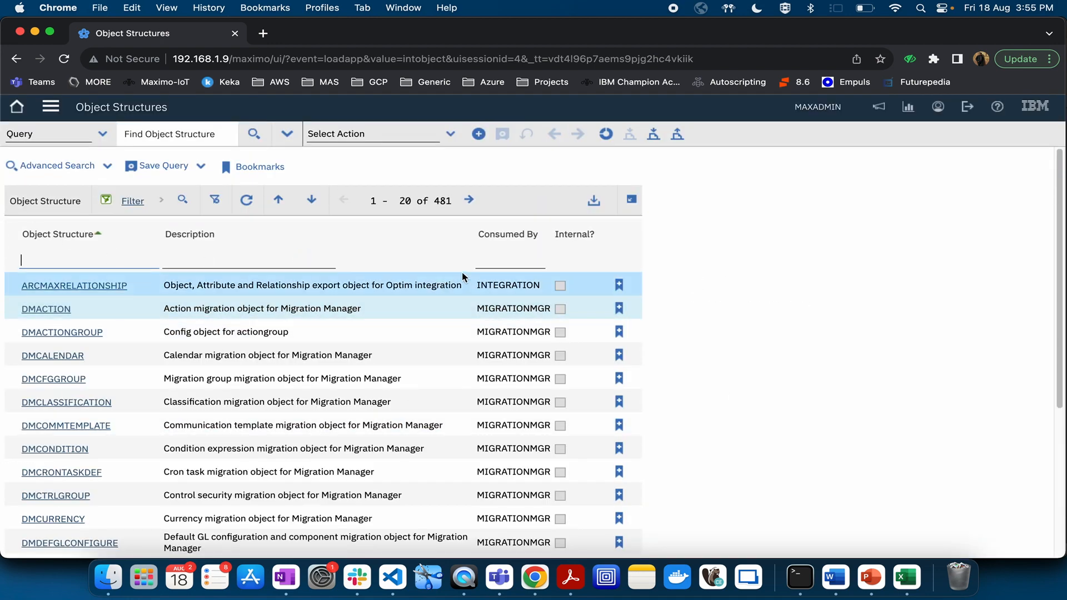
pyautogui.write('INTEGRATION')
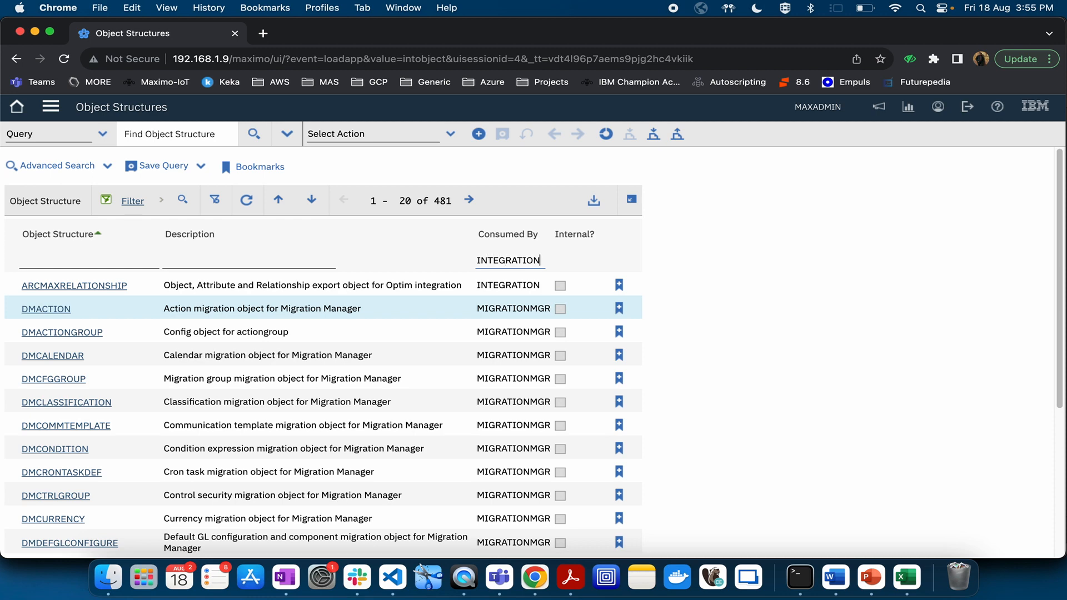
pyautogui.press('Return')
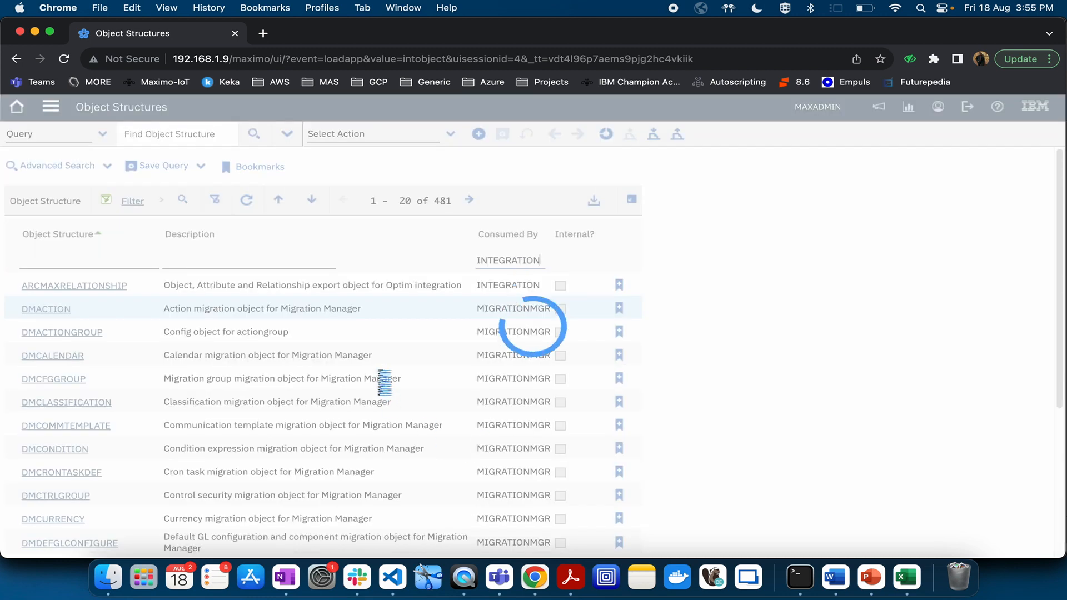
pyautogui.click(69, 258)
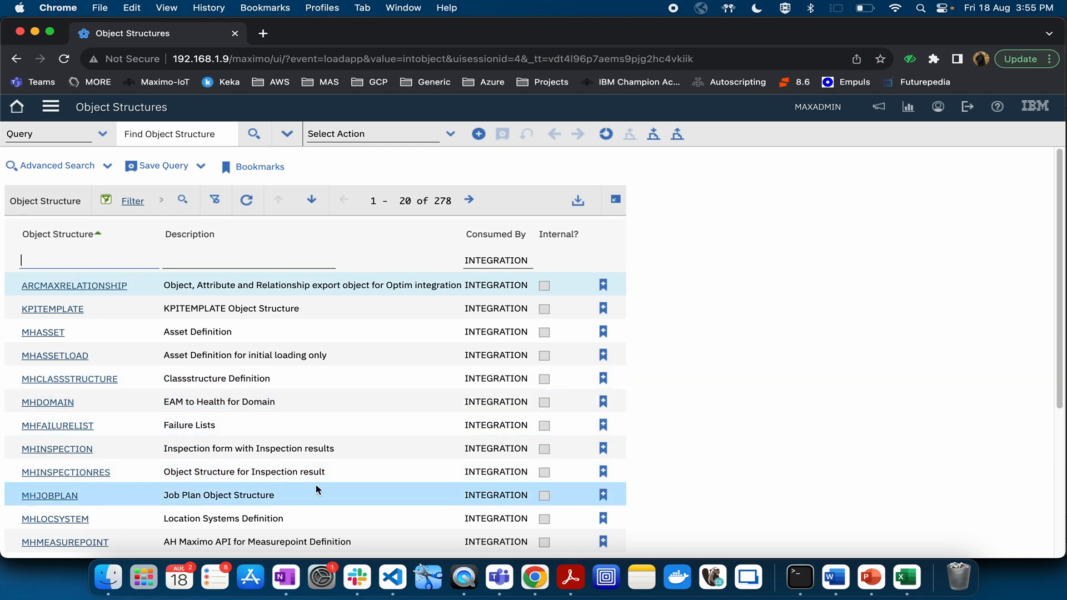
pyautogui.scroll(-5, 1050, 385)
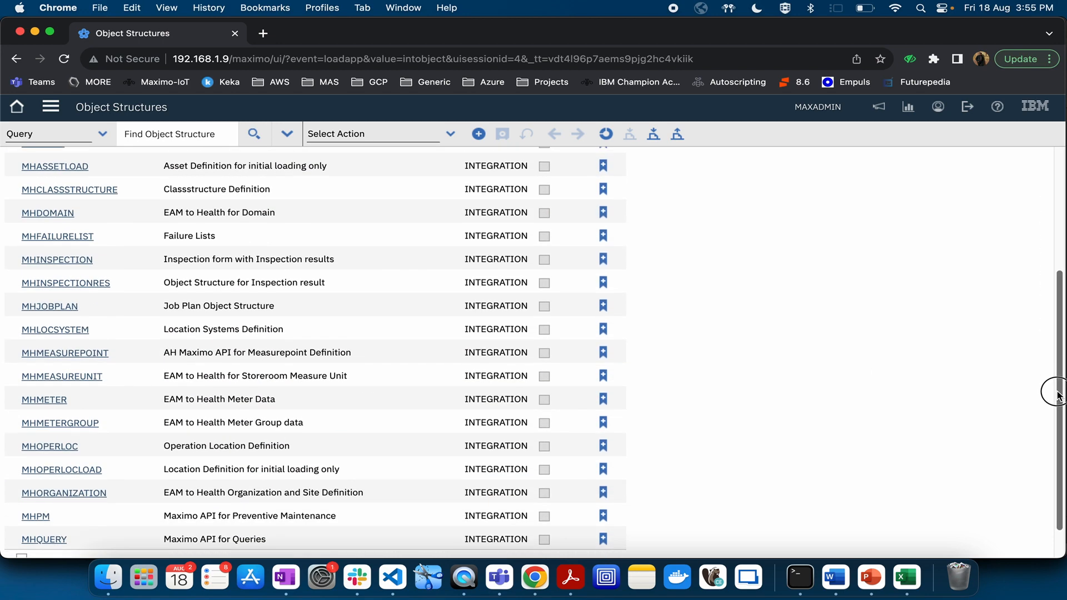
pyautogui.scroll(5, 1050, 385)
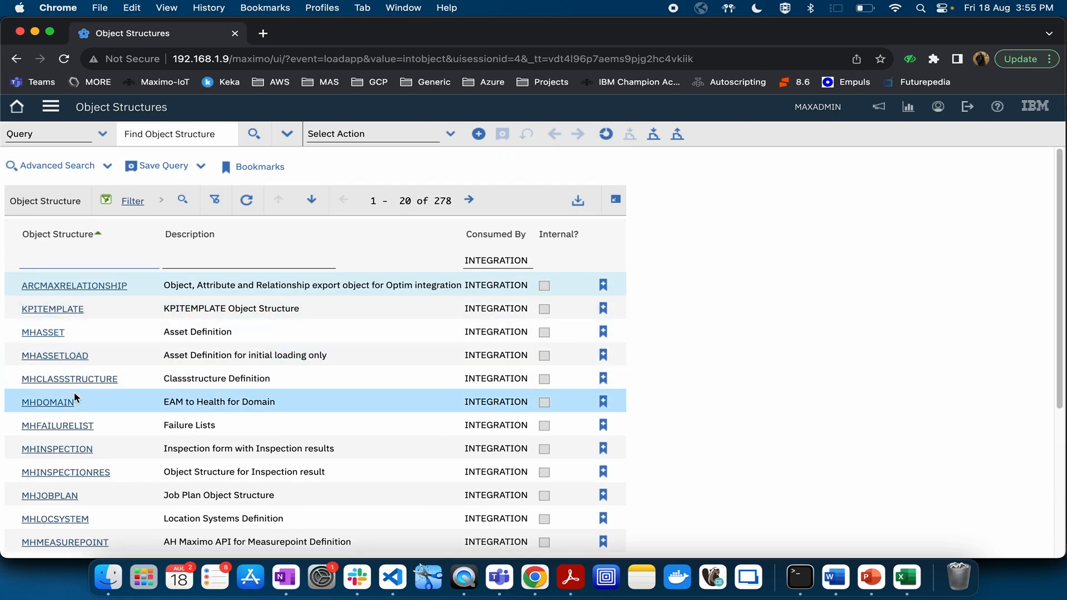
# - Filter the object structures by the name MXASSET and open the MXASSET record
pyautogui.click(27, 259)
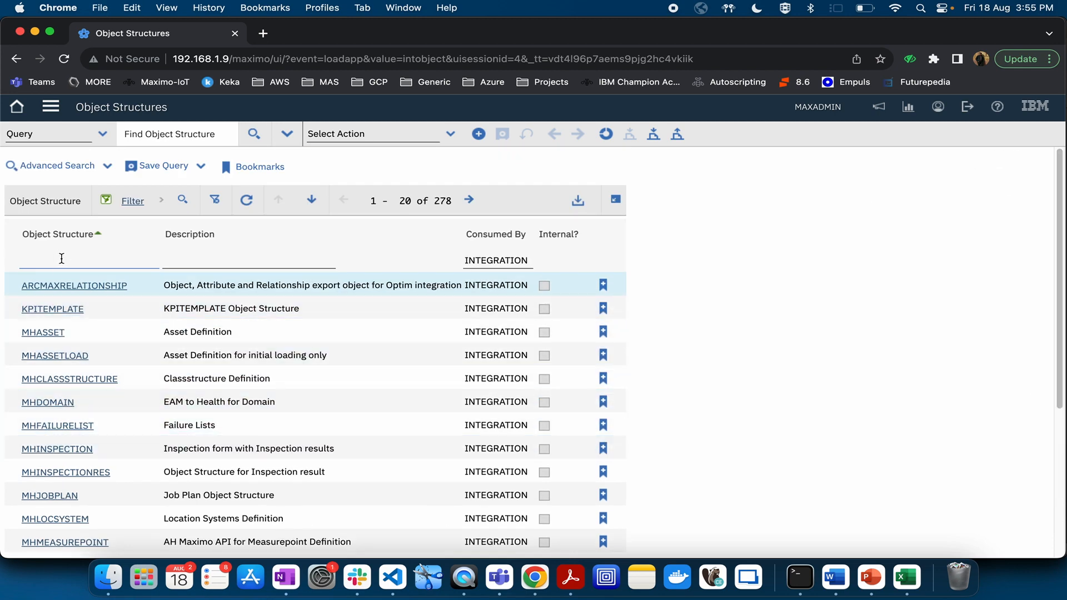
pyautogui.write('MXASSET')
pyautogui.press('Return')
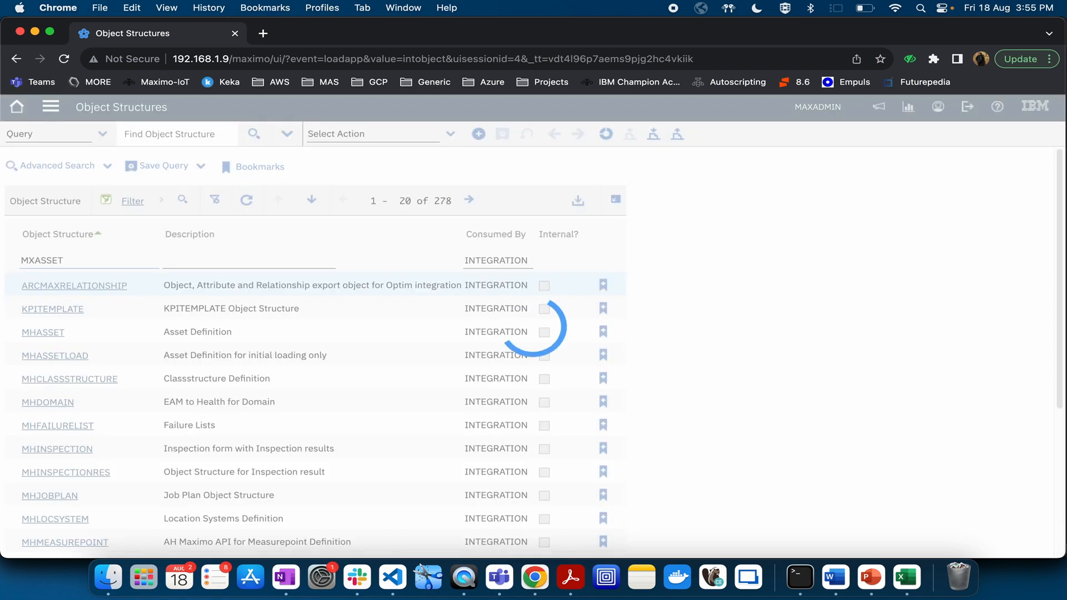
pyautogui.click(45, 286)
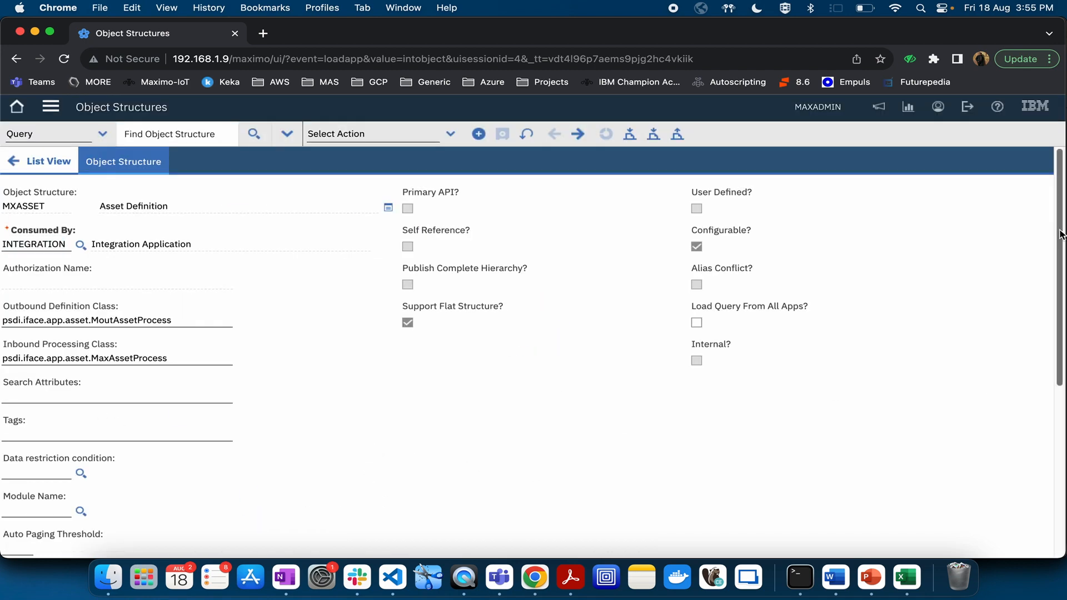
# - Examine the MXASSET header fields and its source objects with their parent objects and relationships
pyautogui.moveTo(1059, 251); pyautogui.dragTo(1018, 174)
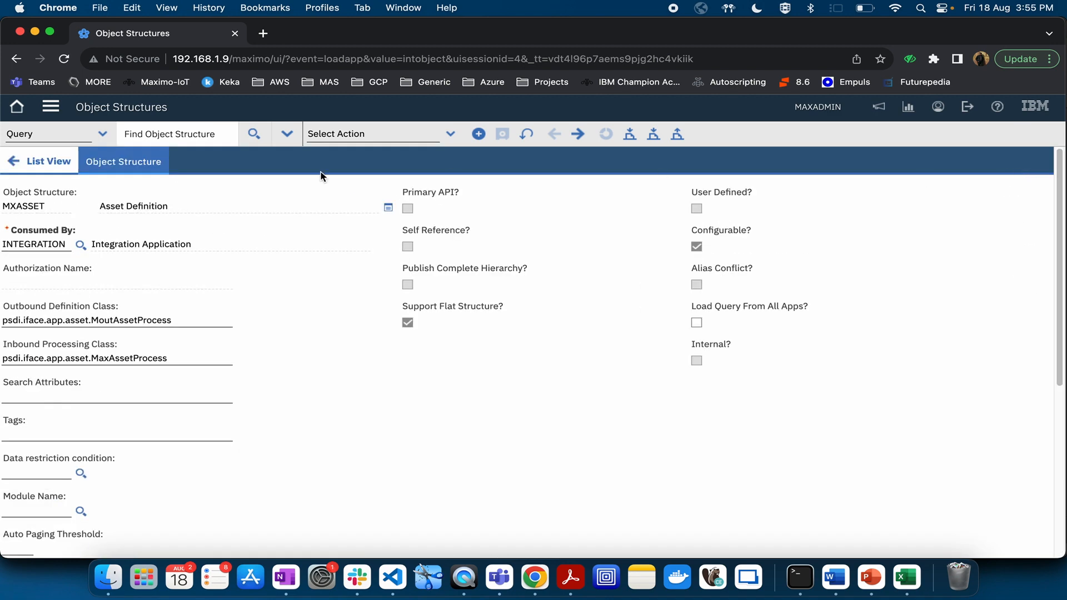
pyautogui.click(237, 206)
pyautogui.click(349, 436)
pyautogui.moveTo(1062, 225); pyautogui.dragTo(1058, 430)
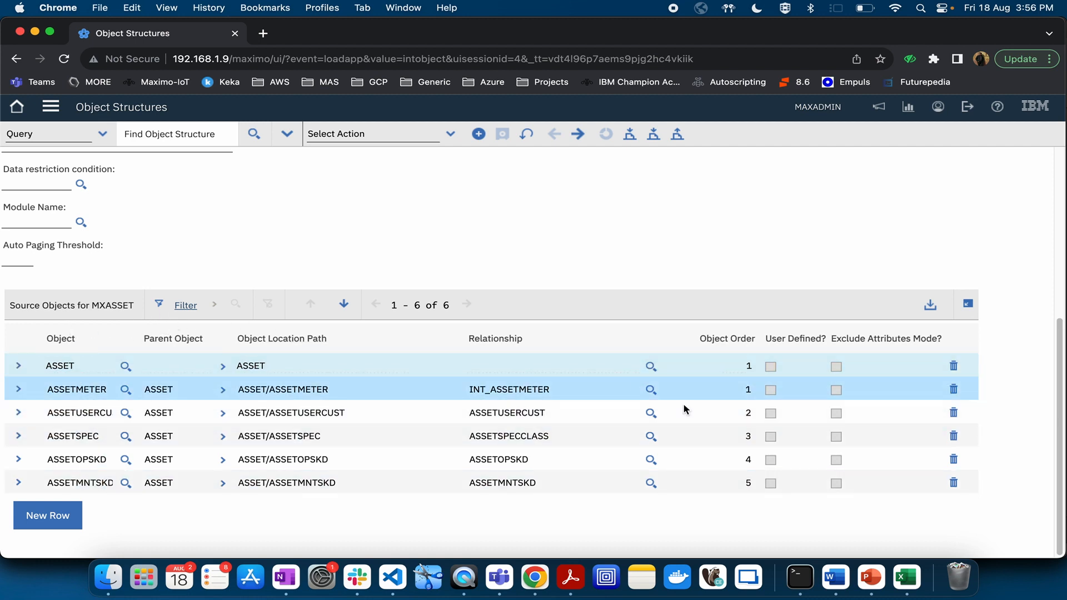
pyautogui.scroll(5, 1063, 216)
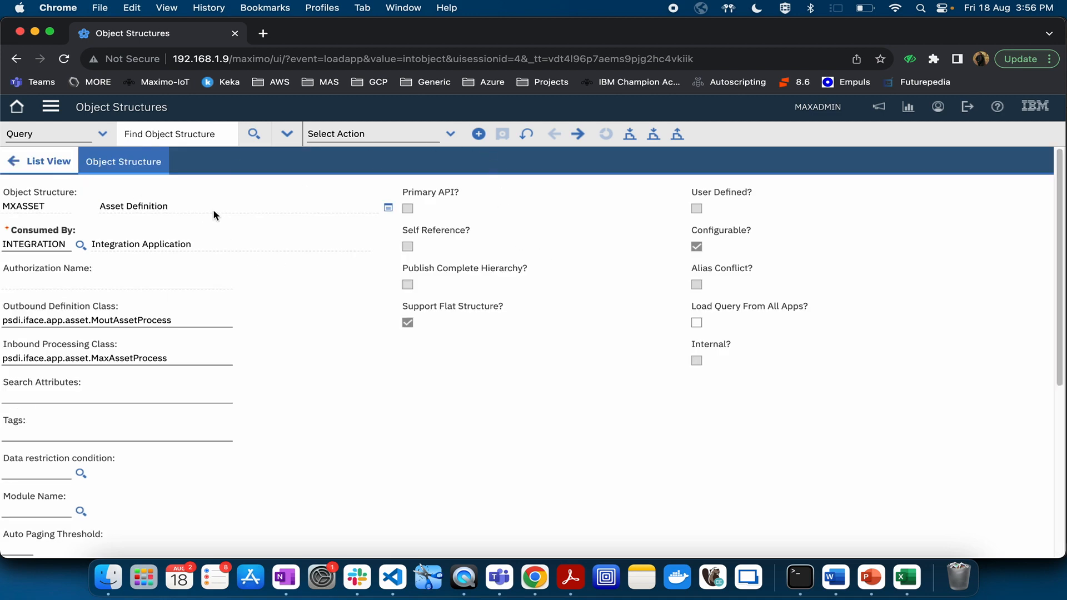
# - Create a new object structure DEMOPS with the description "Demo Object Structure (PS)", consumed by INTEGRATION
pyautogui.click(49, 167)
pyautogui.click(478, 134)
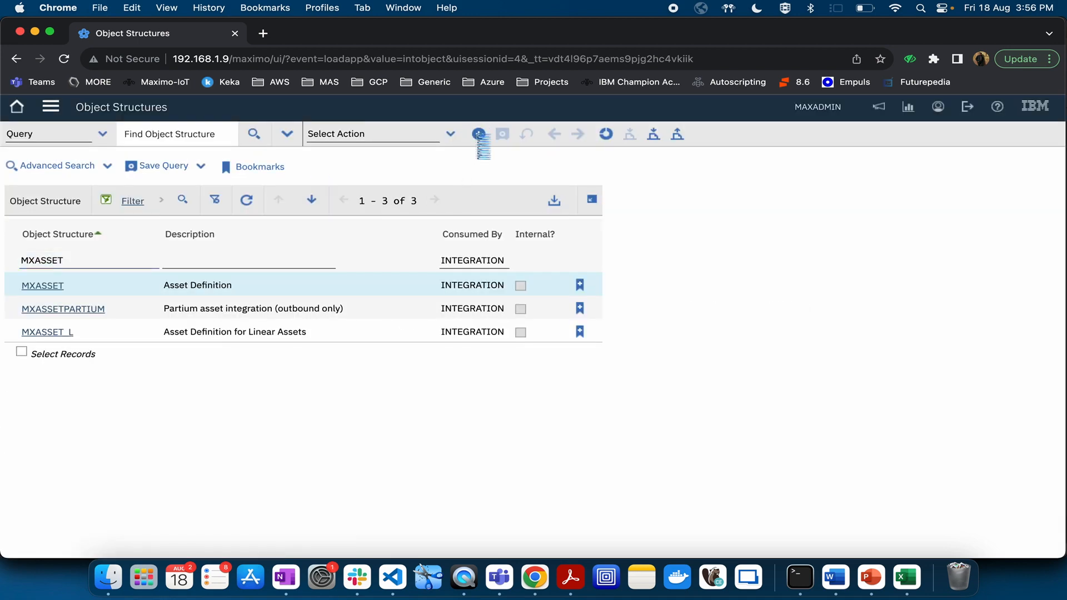
pyautogui.write('DEMOOS')
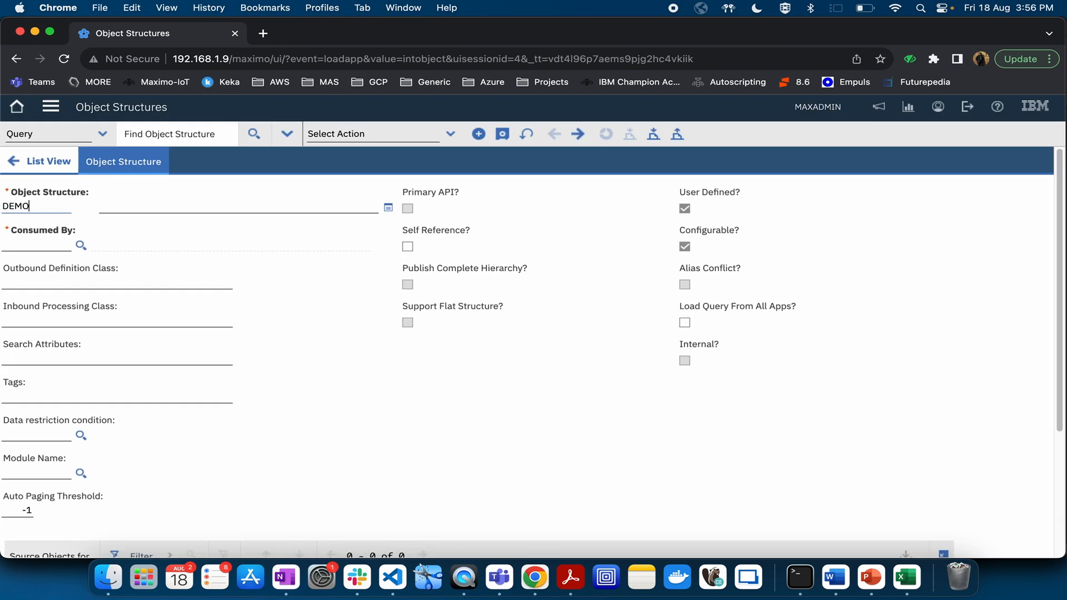
pyautogui.press('BackSpace')
pyautogui.press('BackSpace')
pyautogui.write('PS')
pyautogui.press('Tab')
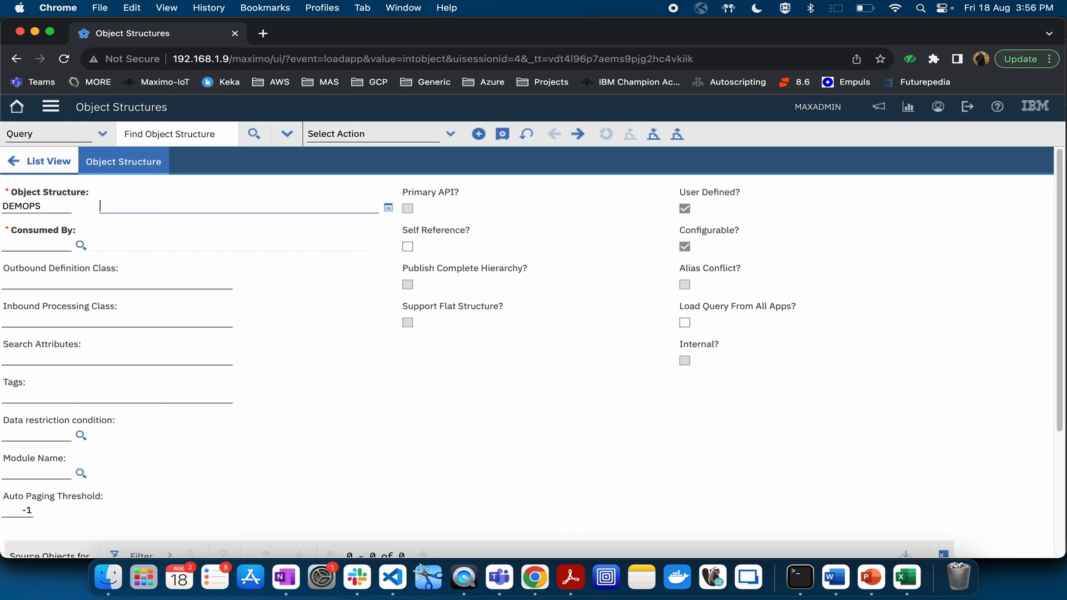
pyautogui.write('Demo Object Structur')
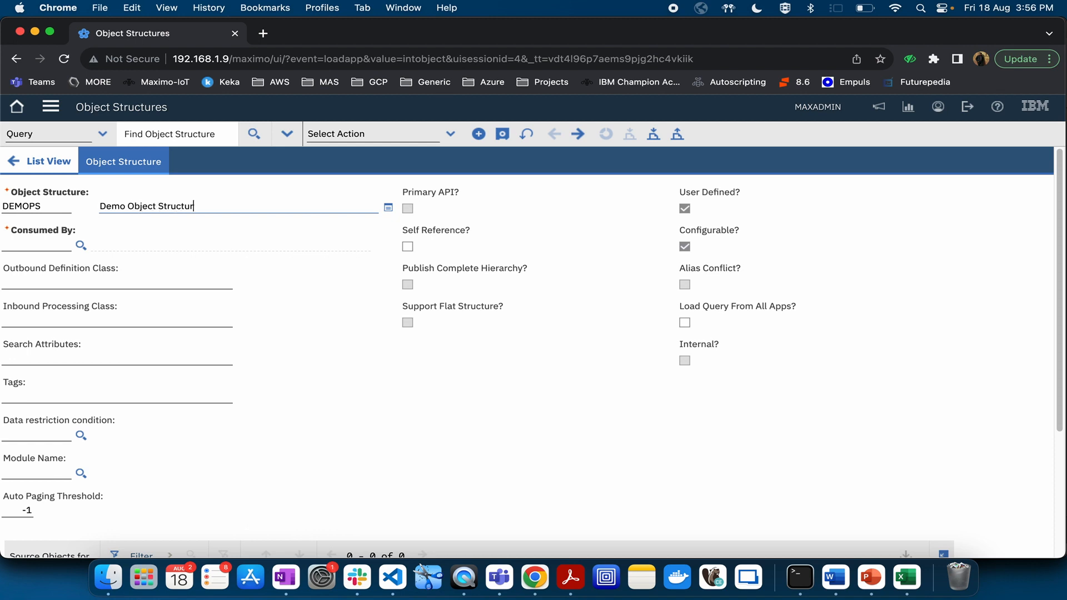
pyautogui.write('e (PS')
pyautogui.click(81, 245)
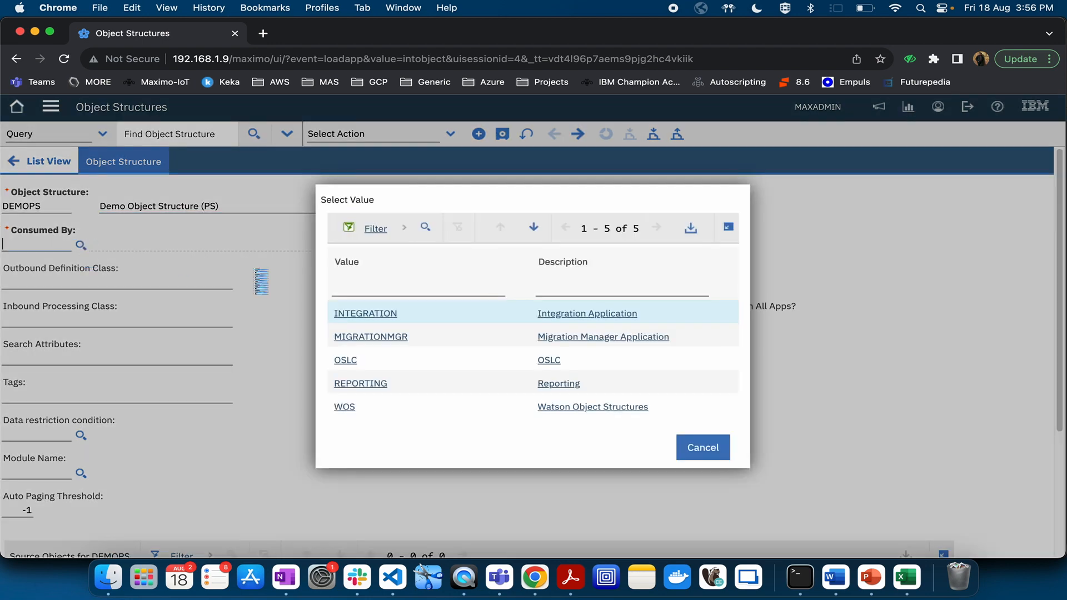
pyautogui.click(365, 320)
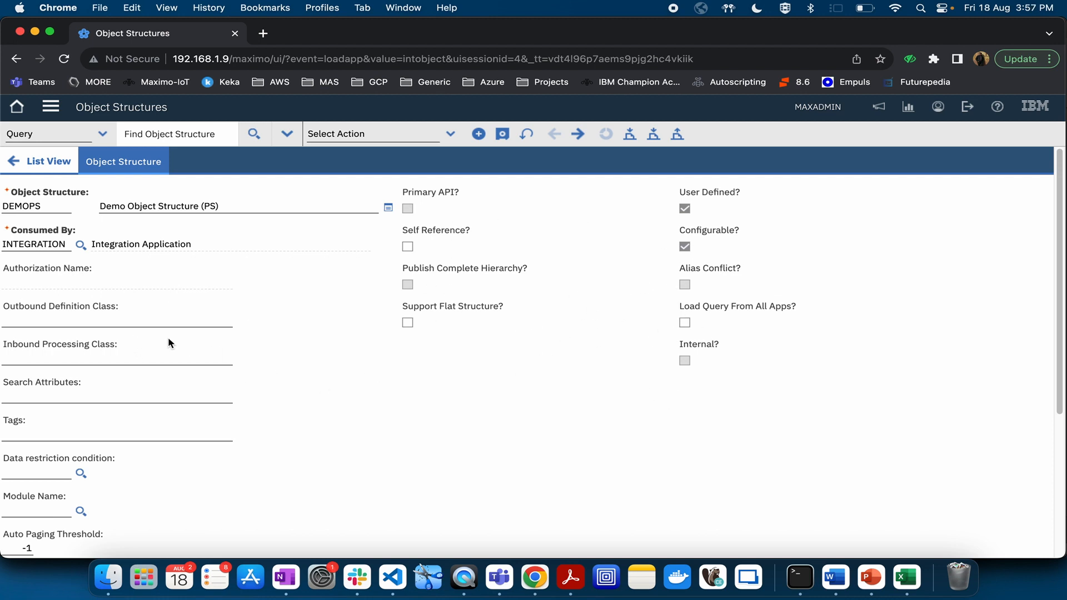
# - Add a source object row to DEMOPS and choose WORKORDER as its object
pyautogui.moveTo(1060, 224); pyautogui.dragTo(1055, 371)
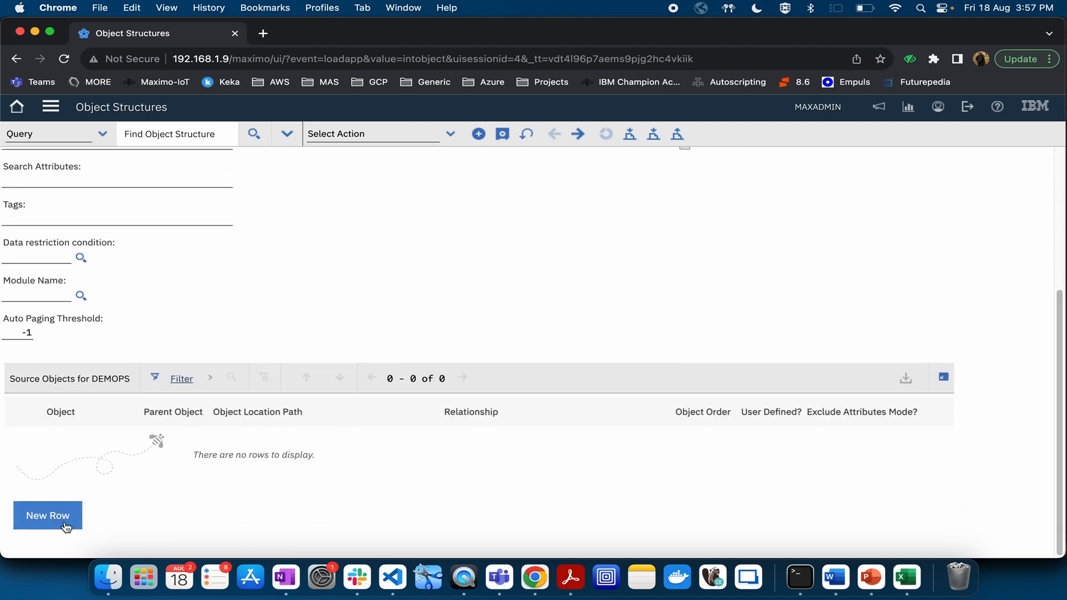
pyautogui.click(48, 516)
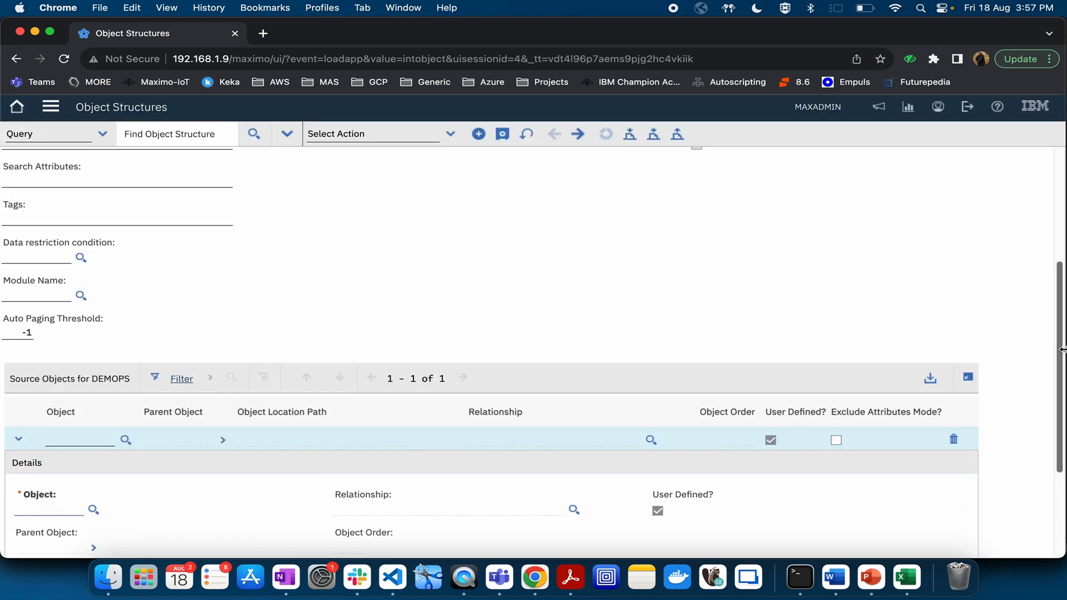
pyautogui.scroll(-3, 1058, 350)
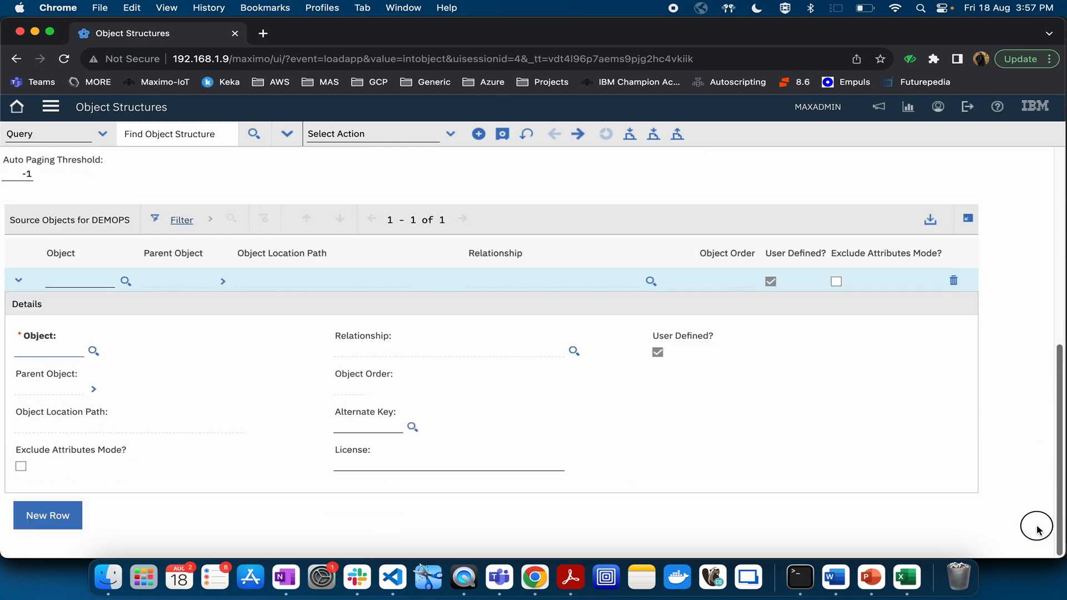
pyautogui.click(93, 351)
pyautogui.write('WORK')
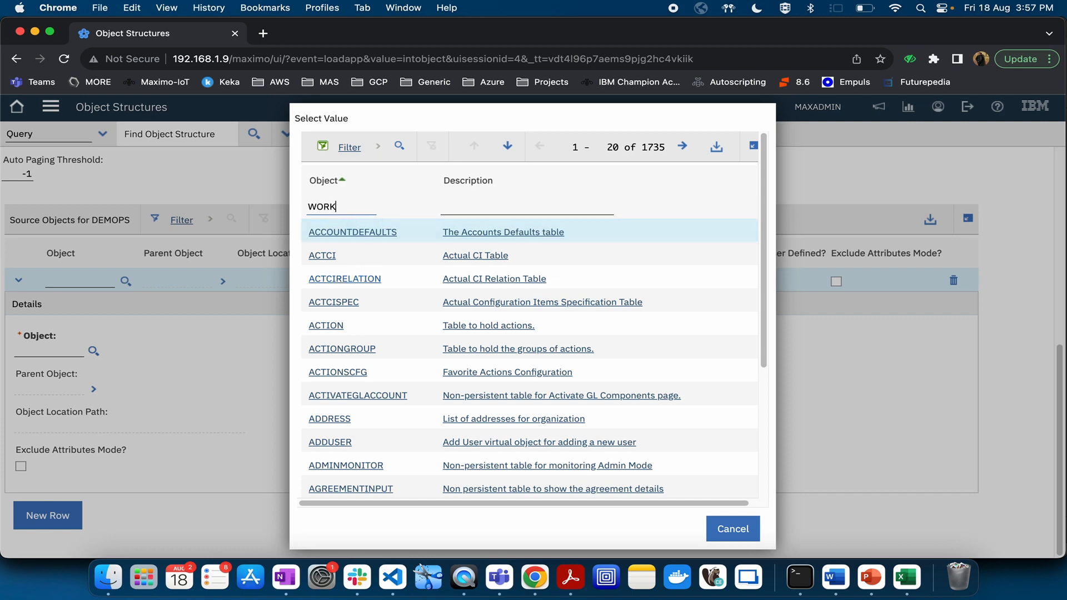
pyautogui.write('ORDER')
pyautogui.press('Return')
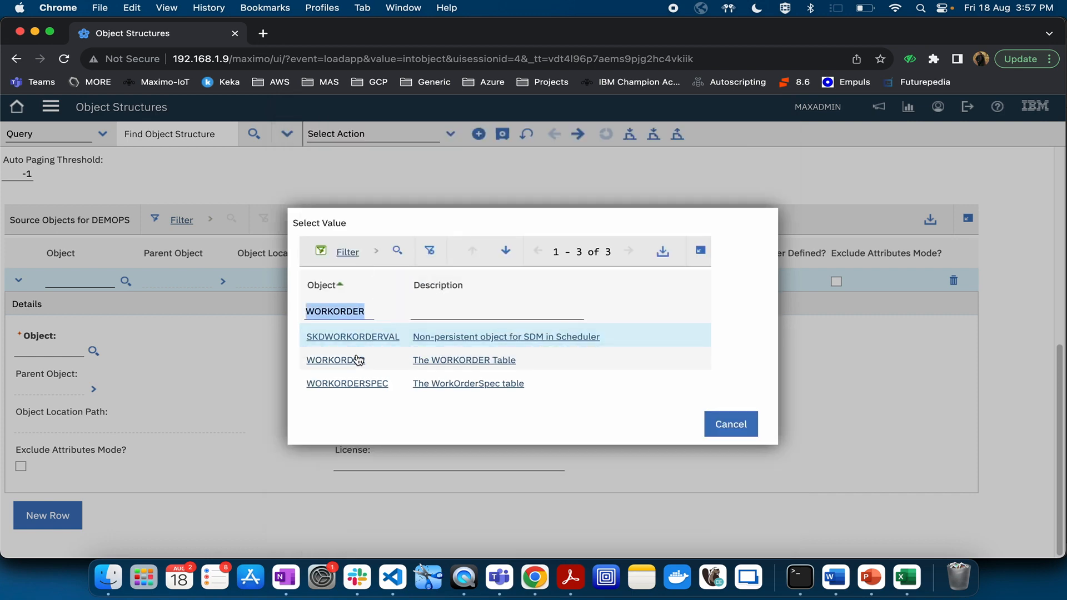
pyautogui.click(359, 360)
# - Add a second source object row to DEMOPS and choose WOACTIVITY as its object
pyautogui.click(77, 516)
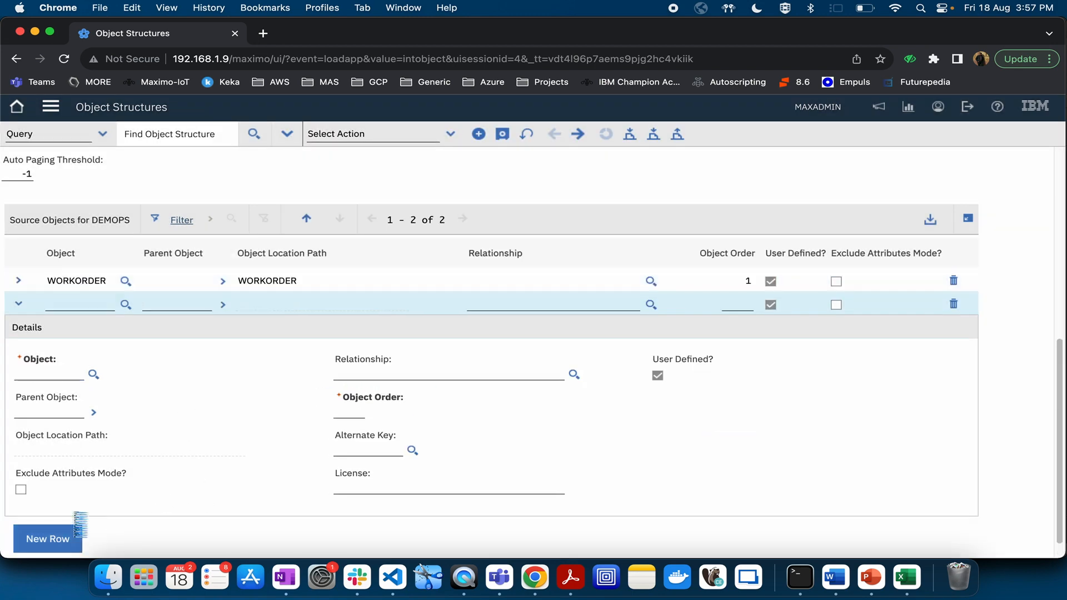
pyautogui.click(93, 374)
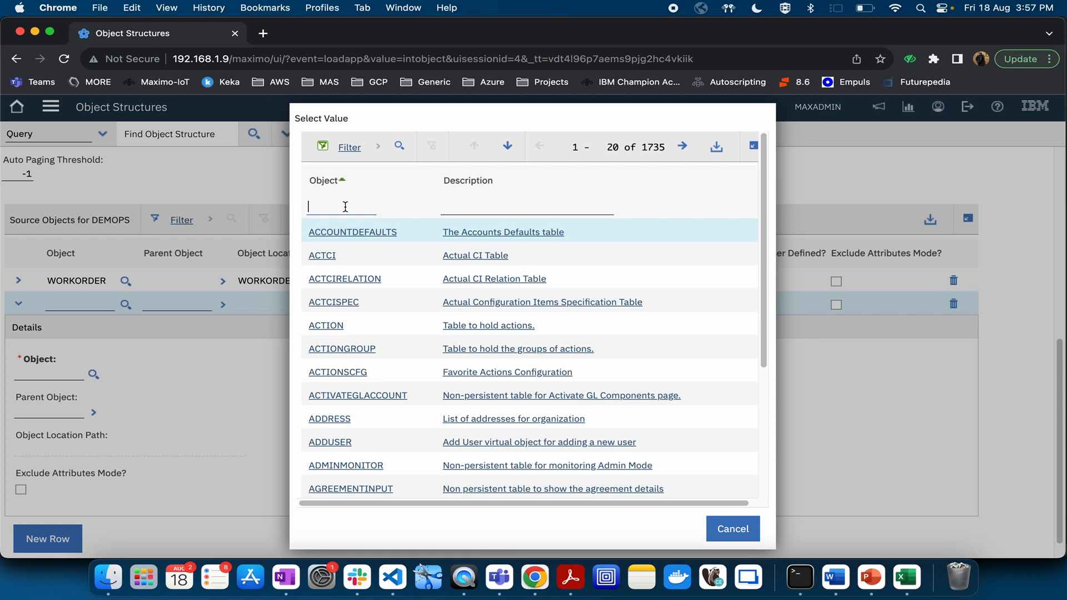
pyautogui.write('WOACTIVITY')
pyautogui.press('Return')
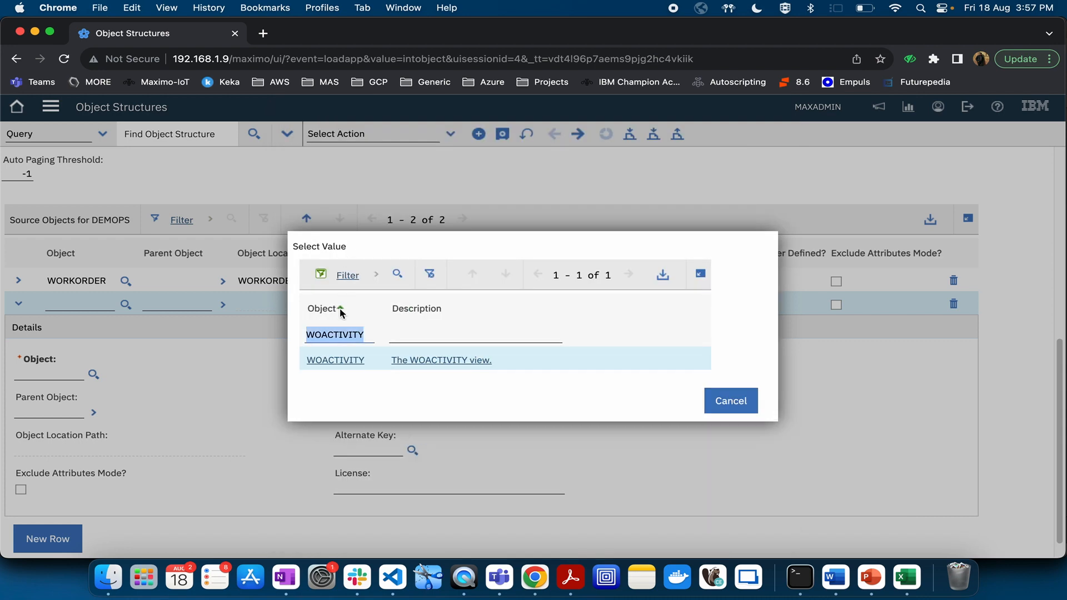
pyautogui.click(343, 360)
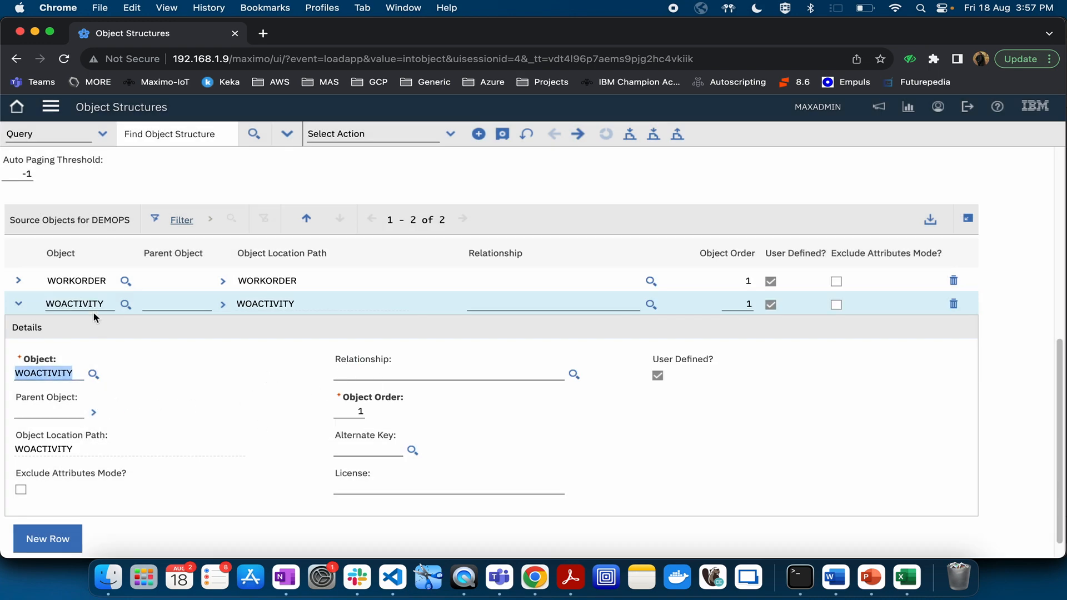
# - Set the WOACTIVITY row's parent object to WORKORDER and its relationship to WOACTIVITY
pyautogui.click(95, 414)
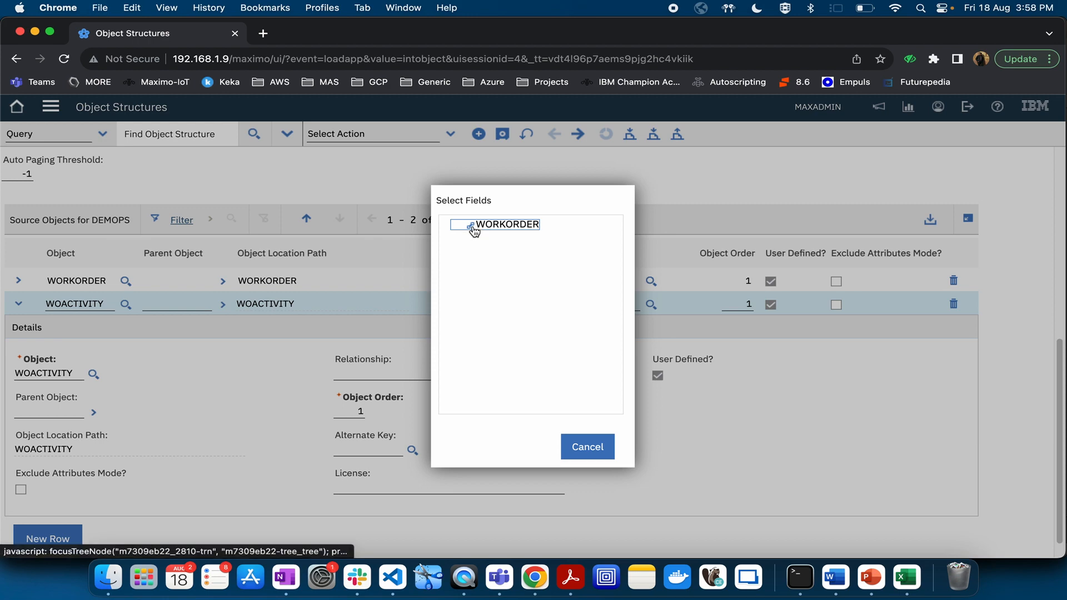
pyautogui.click(473, 228)
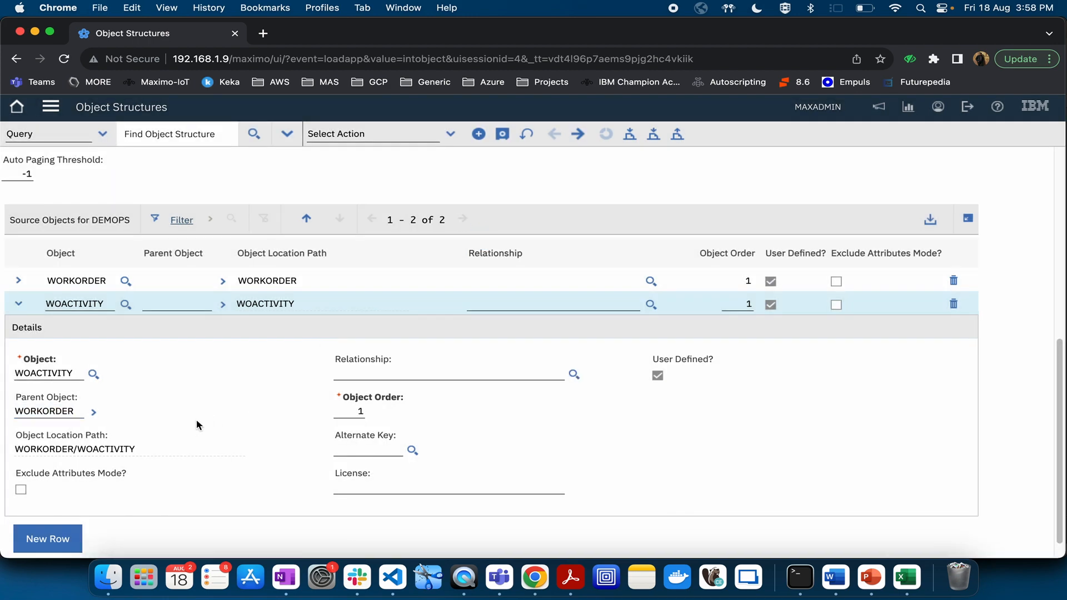
pyautogui.click(573, 374)
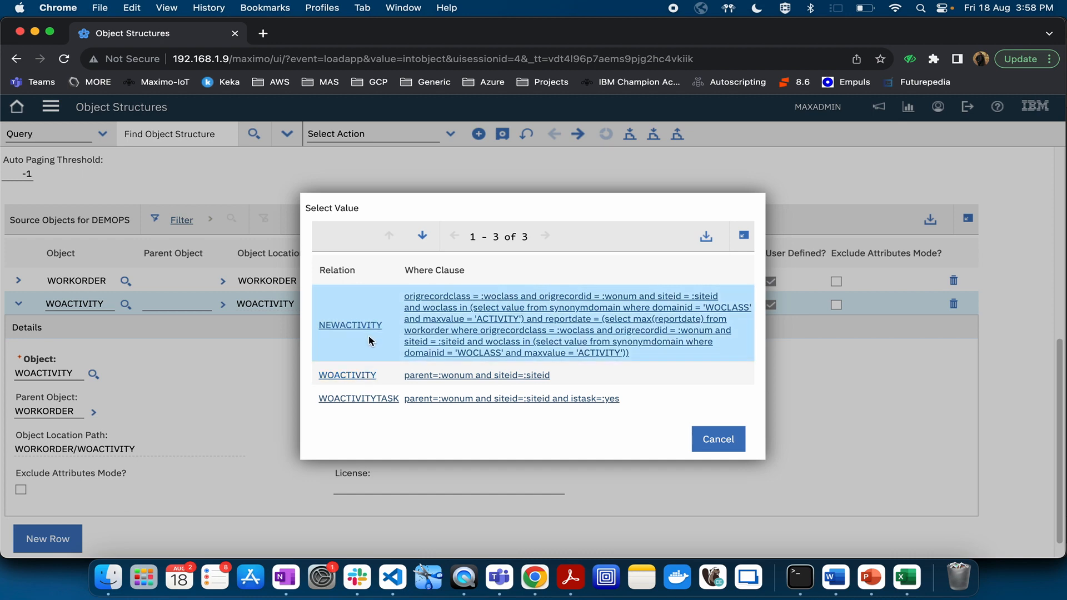
pyautogui.click(350, 377)
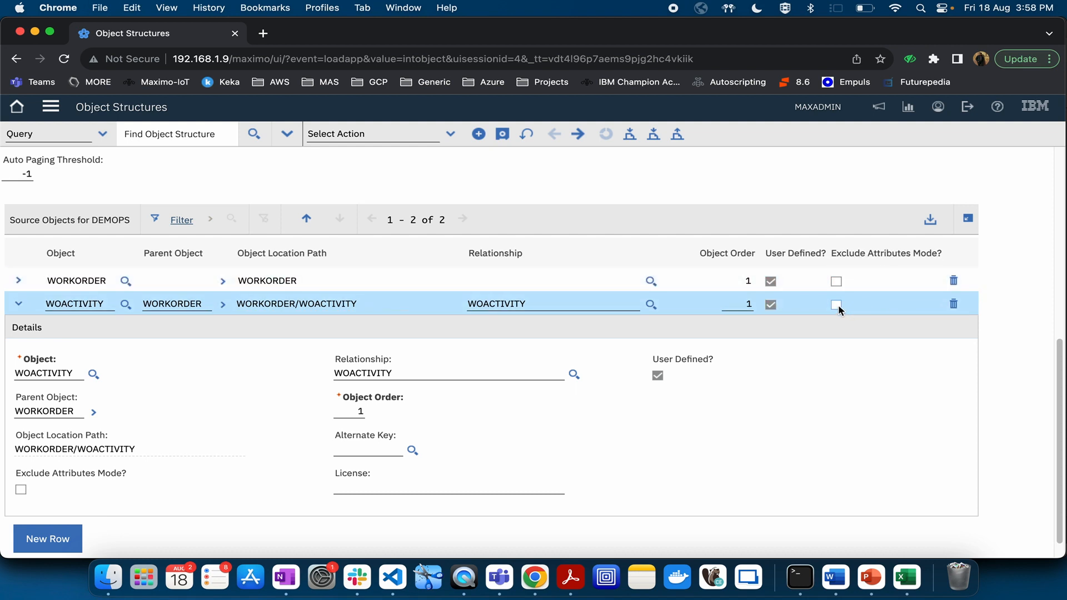
# - Enable Exclude Attributes Mode for the WORKORDER and WOACTIVITY source objects
pyautogui.click(835, 281)
pyautogui.click(837, 305)
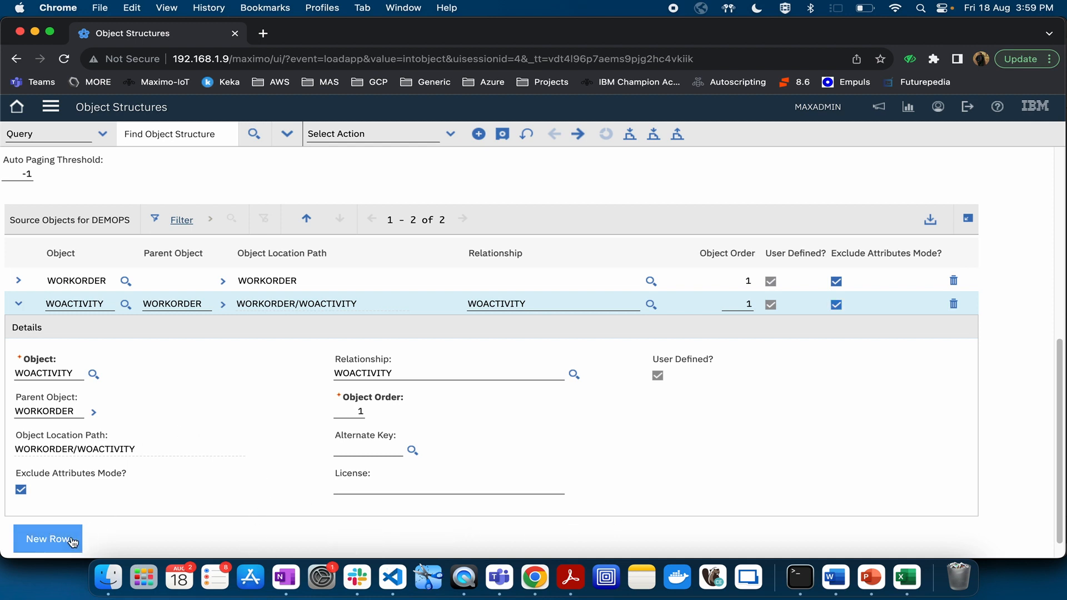
# - Add a third source object row to DEMOPS and choose LABTRANS as its object
pyautogui.click(49, 538)
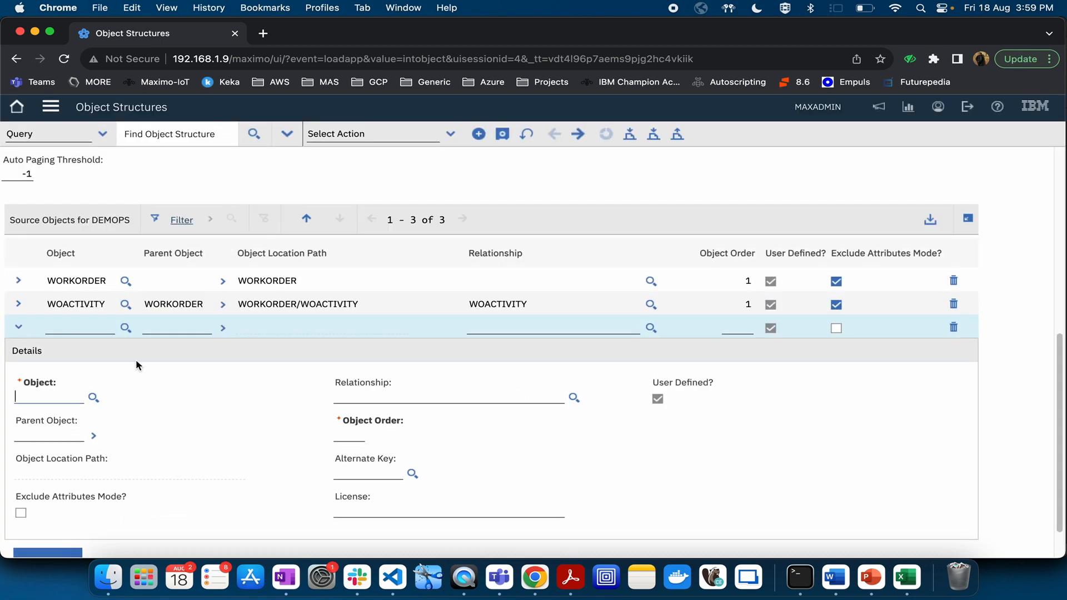
pyautogui.click(93, 397)
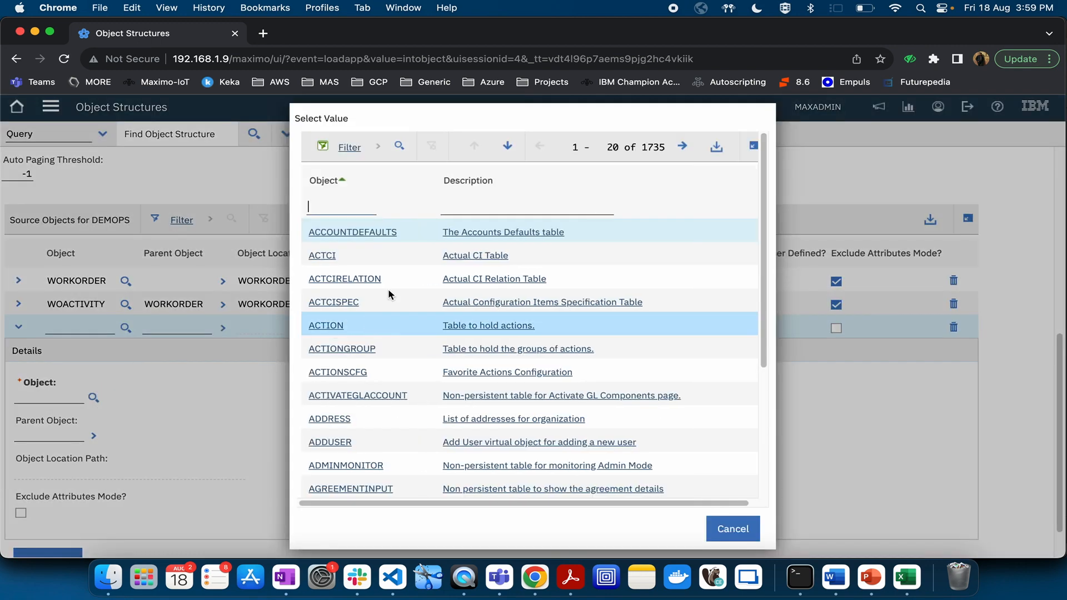
pyautogui.write('LABTRANS')
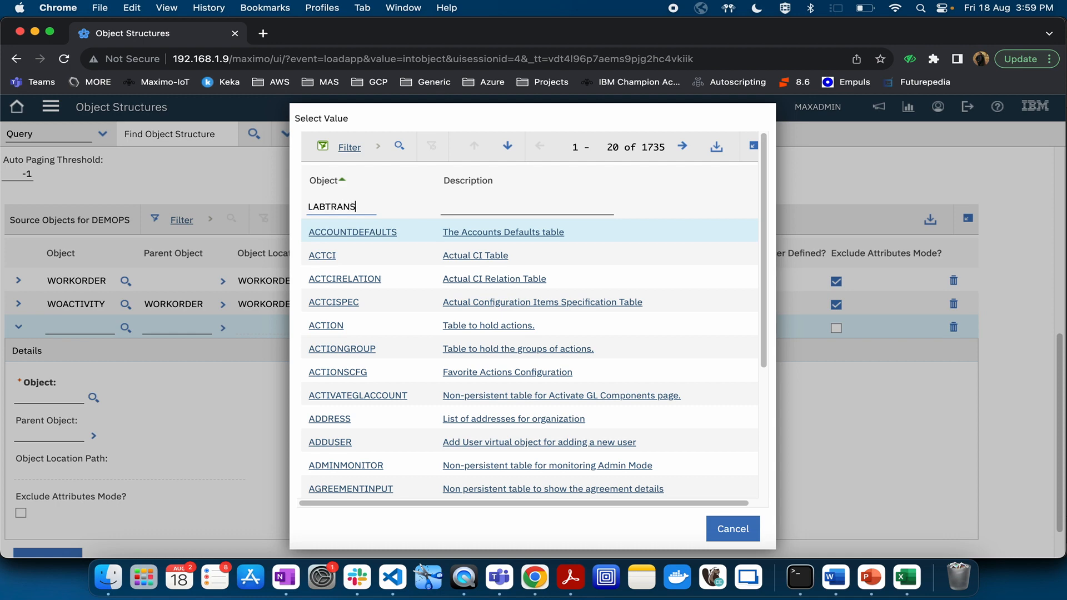
pyautogui.press('Return')
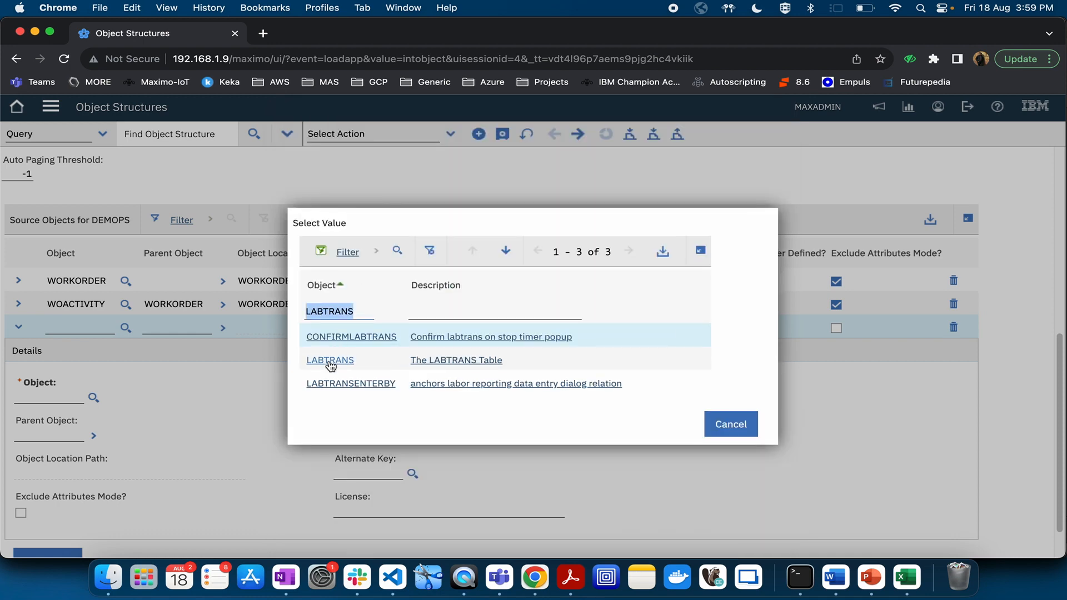
pyautogui.click(330, 360)
# - Set the LABTRANS row's parent object to WORKORDER and its relationship to LABTRANS, with Exclude Attributes Mode enabled
pyautogui.click(93, 435)
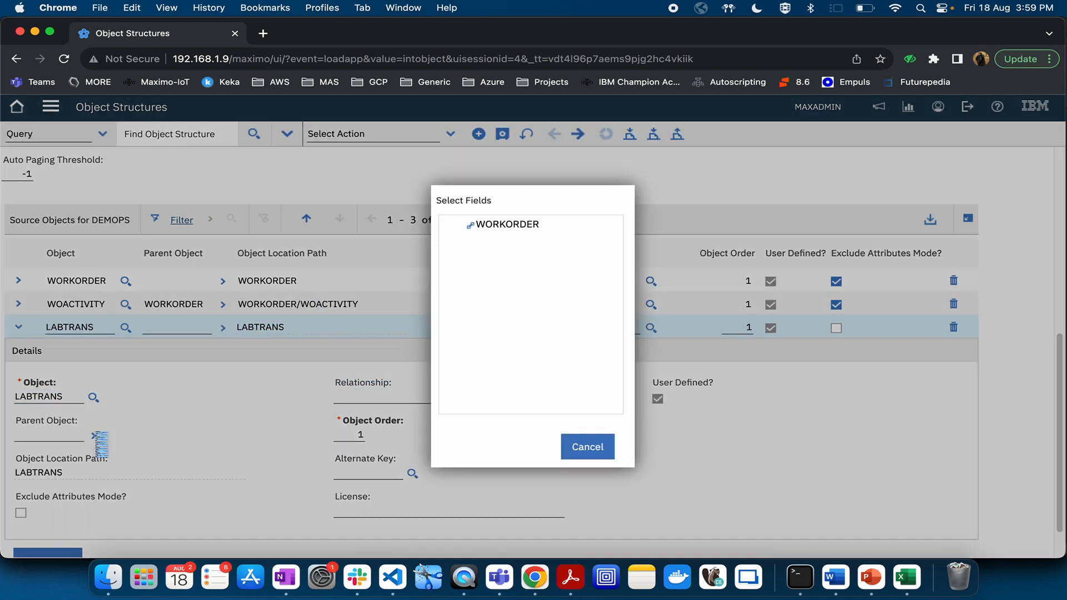
pyautogui.click(500, 224)
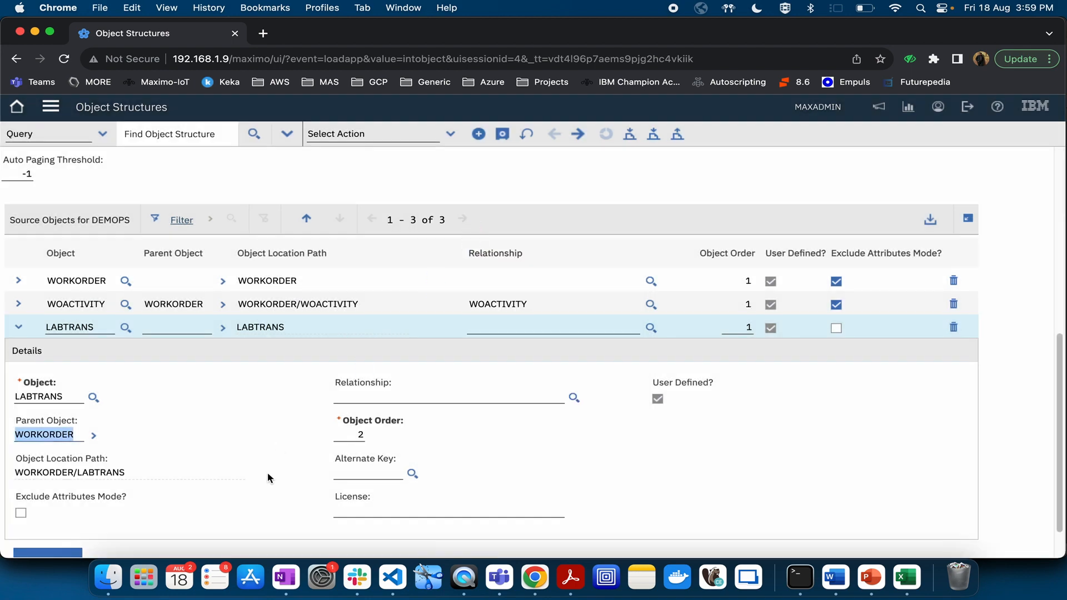
pyautogui.click(579, 397)
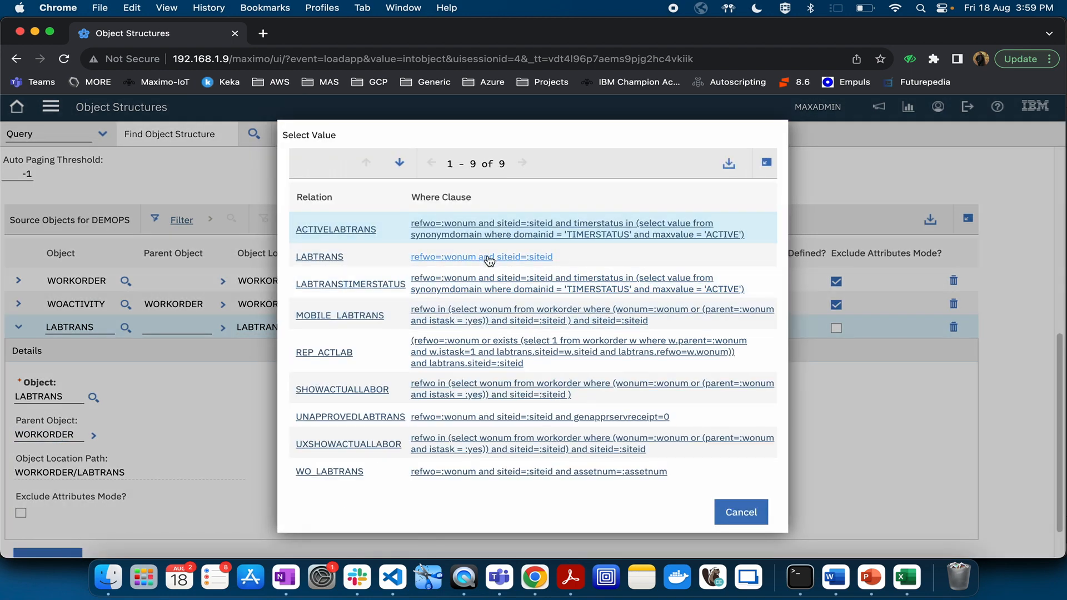
pyautogui.click(489, 257)
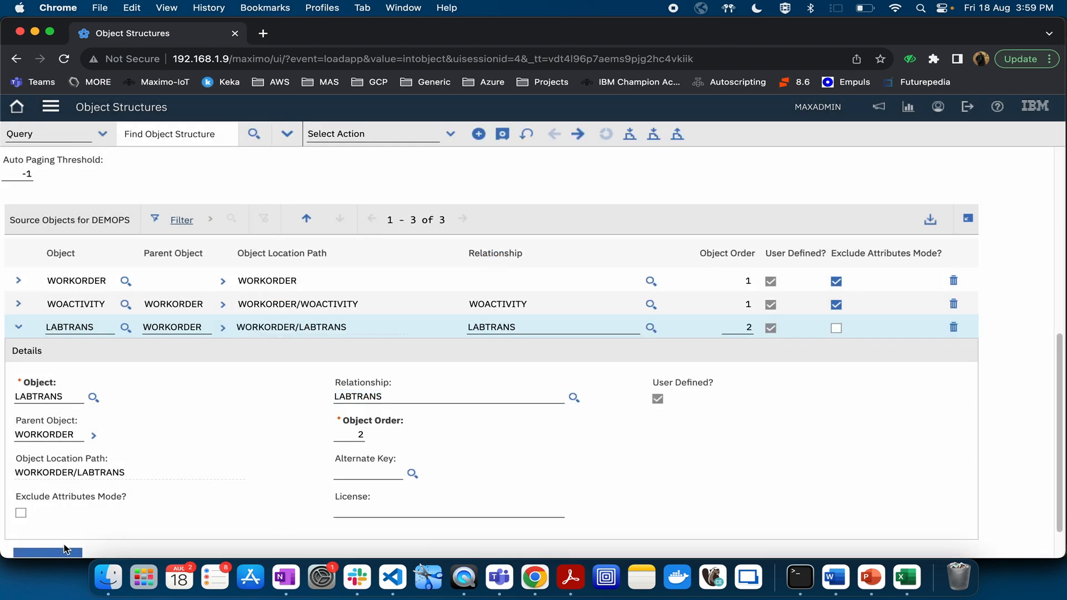
pyautogui.click(835, 328)
# - Add a fourth source object row to DEMOPS and choose MATUSETRANS as its object
pyautogui.scroll(-2, 1048, 443)
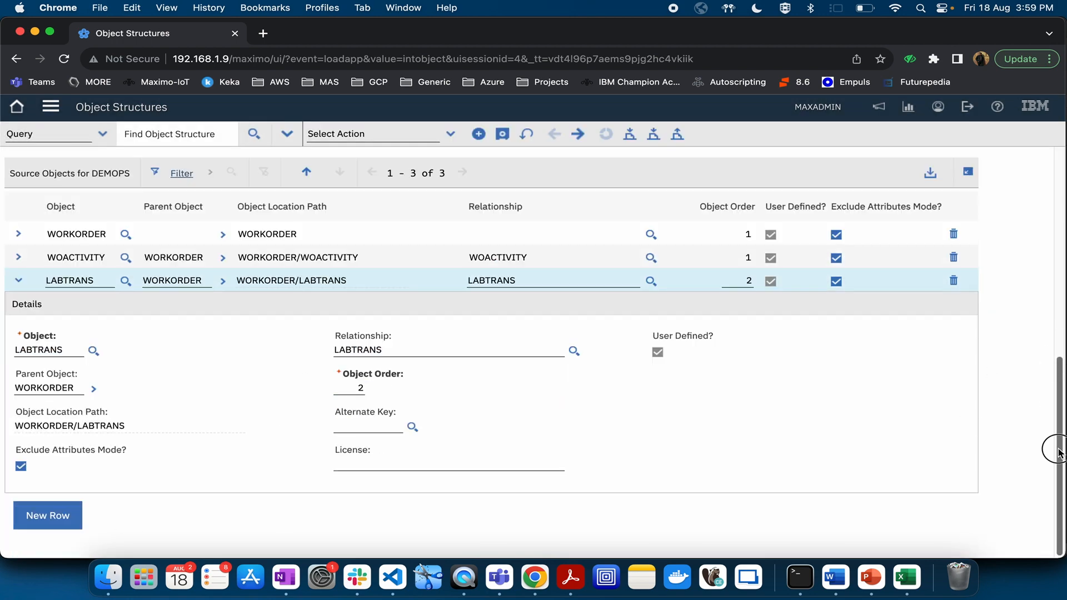
pyautogui.click(61, 512)
pyautogui.click(93, 373)
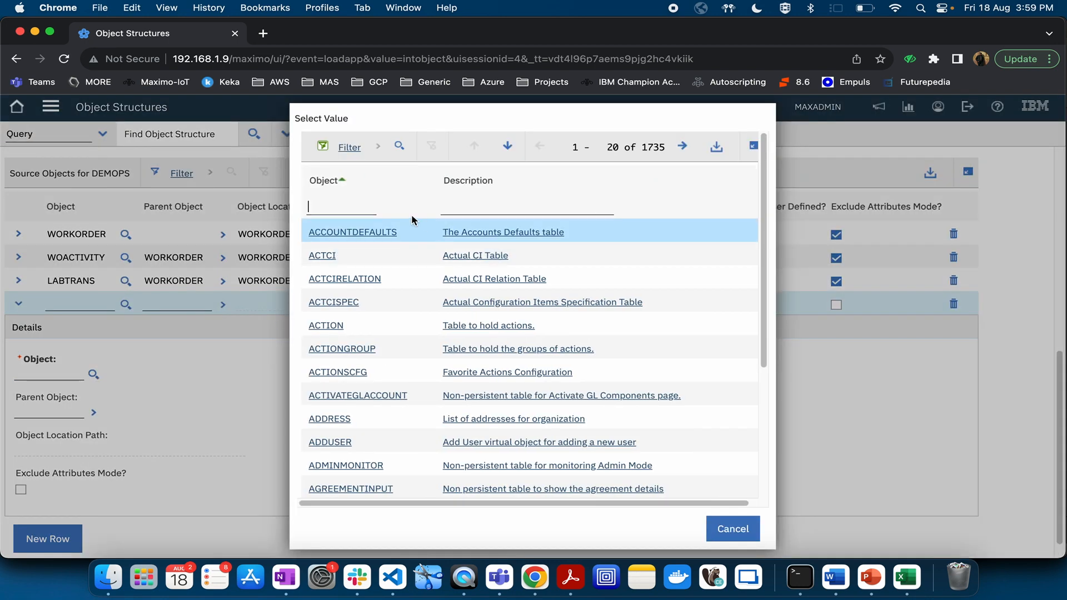
pyautogui.write('MATUSETRANS')
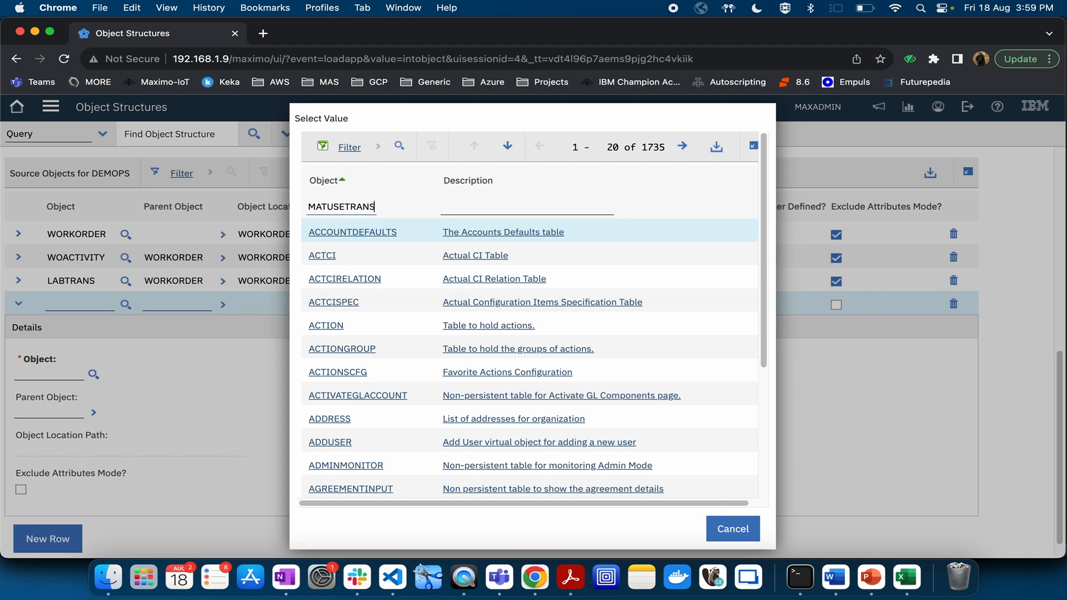
pyautogui.press('Return')
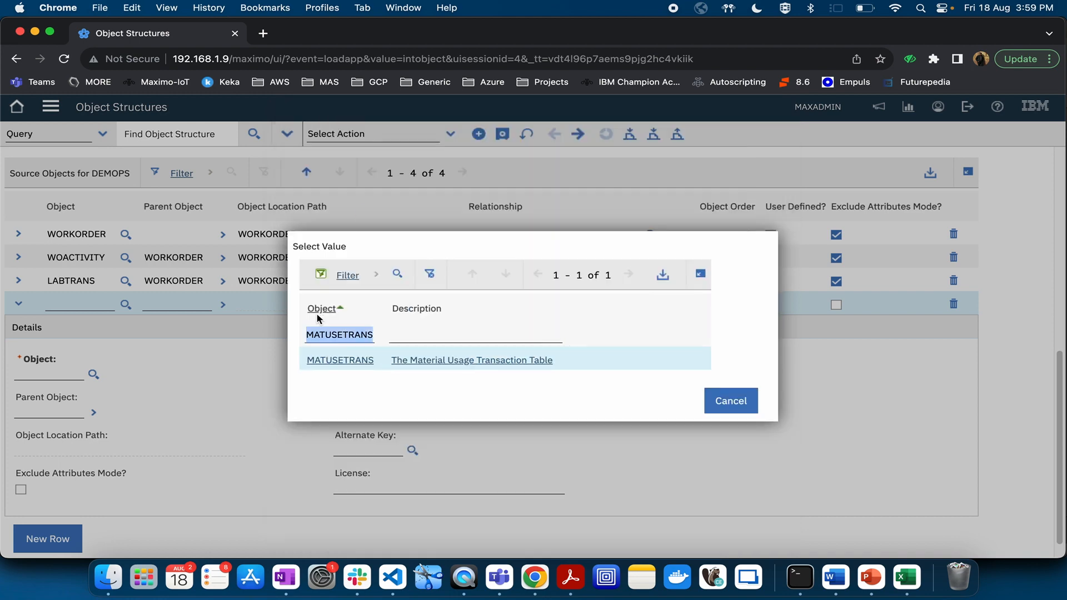
pyautogui.click(344, 360)
# - Set the MATUSETRANS row's parent object to WORKORDER and its relationship to MATUSETRANS
pyautogui.click(93, 412)
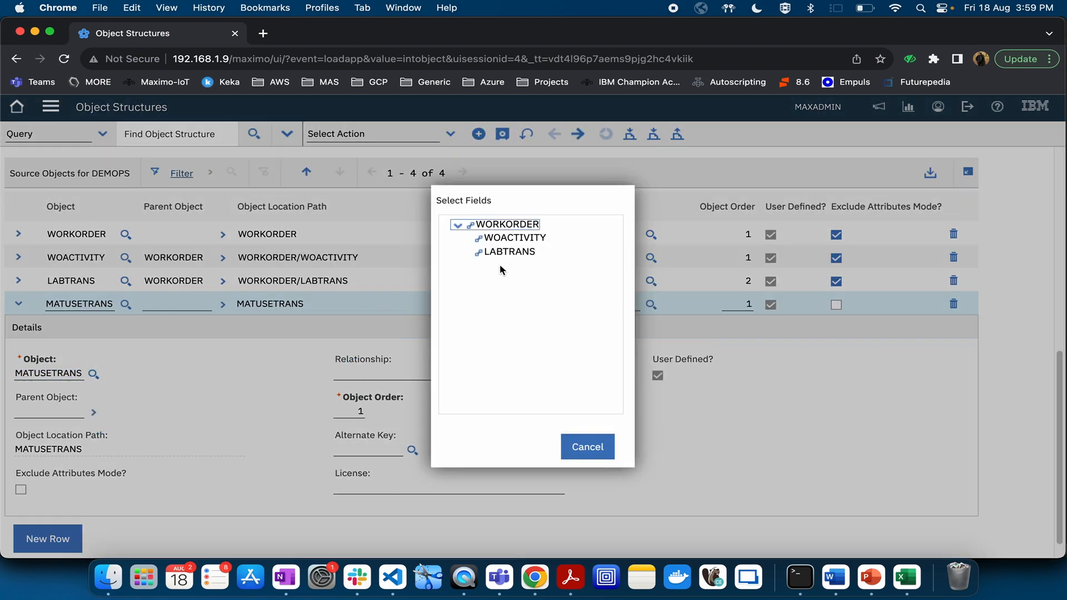
pyautogui.click(470, 227)
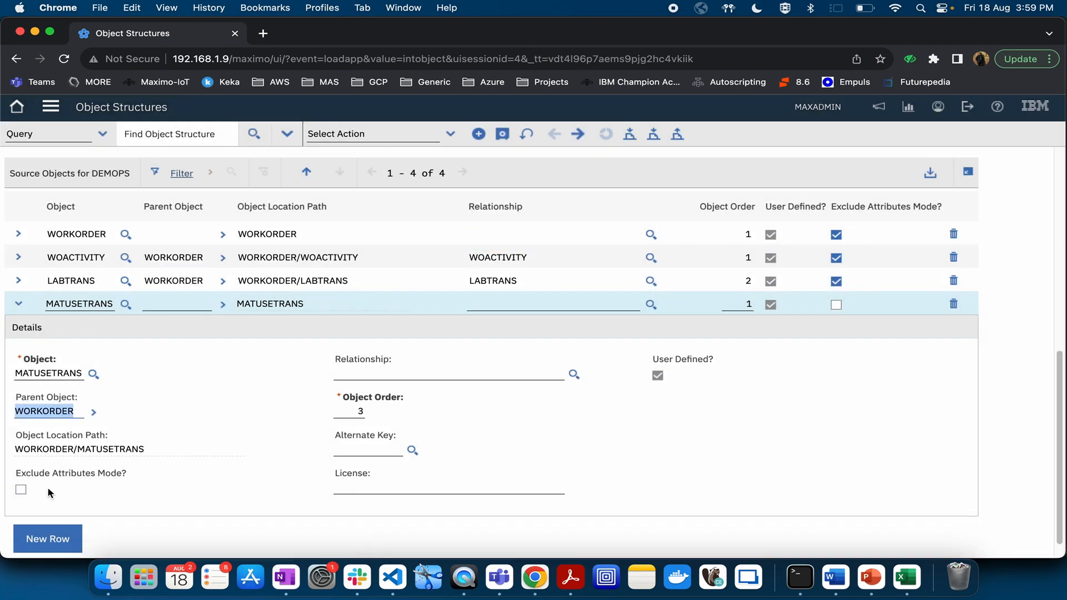
pyautogui.click(575, 375)
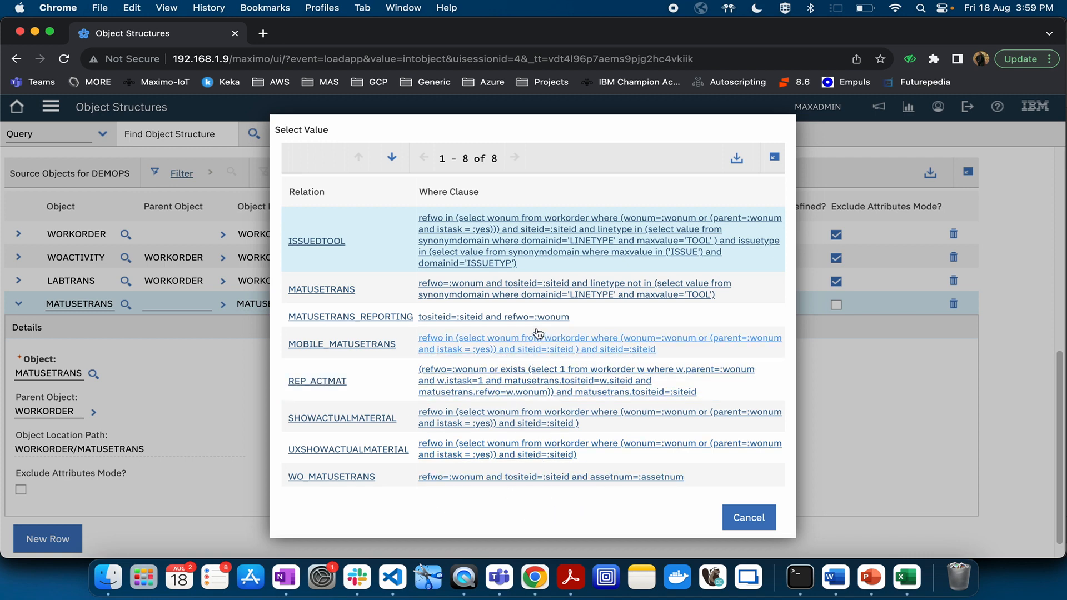
pyautogui.click(321, 289)
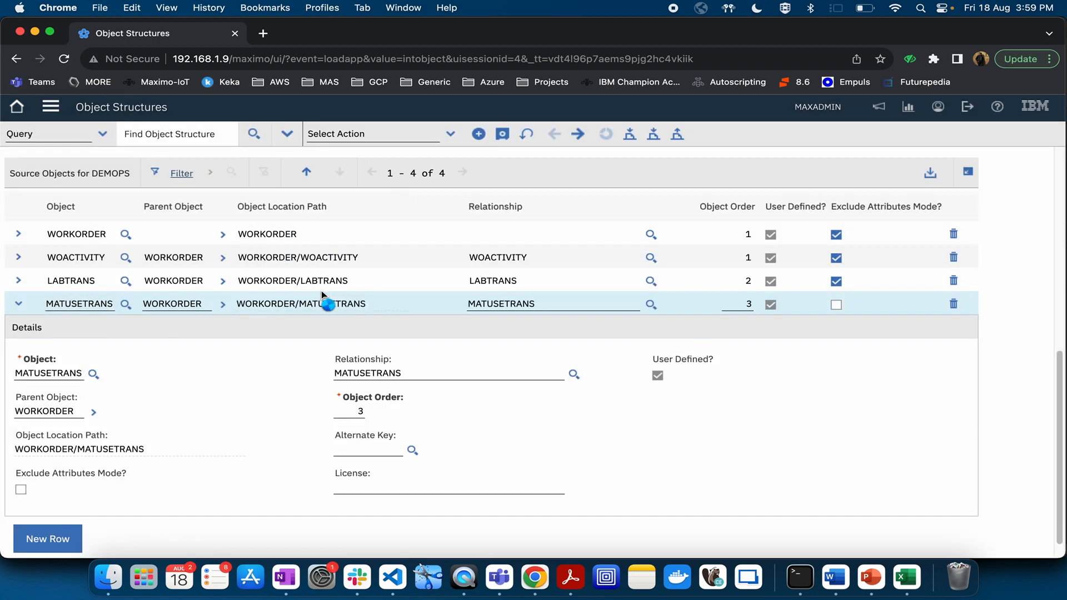
pyautogui.click(574, 374)
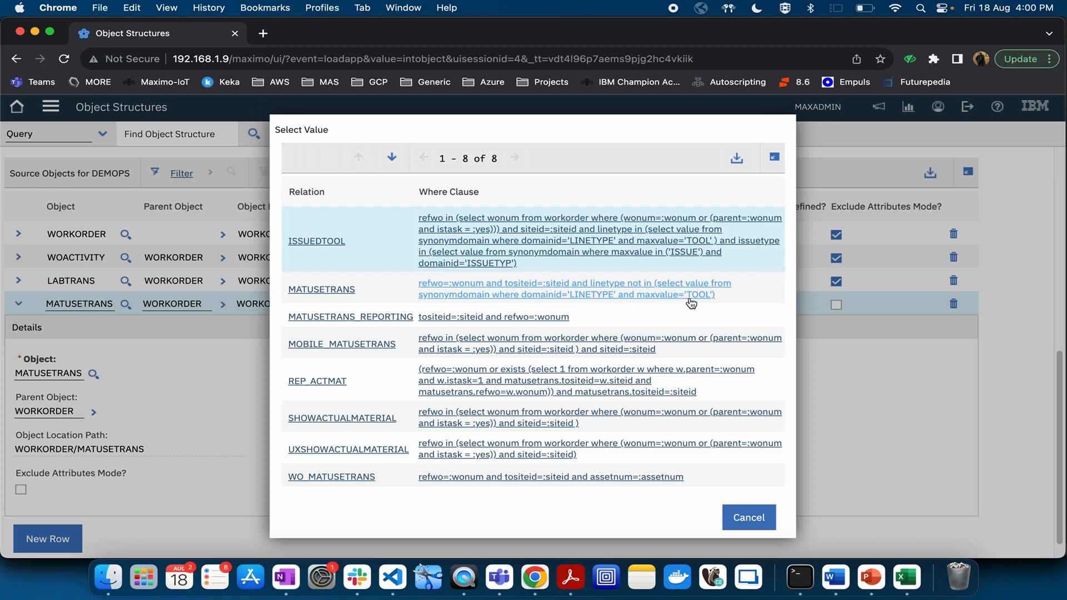
pyautogui.click(325, 289)
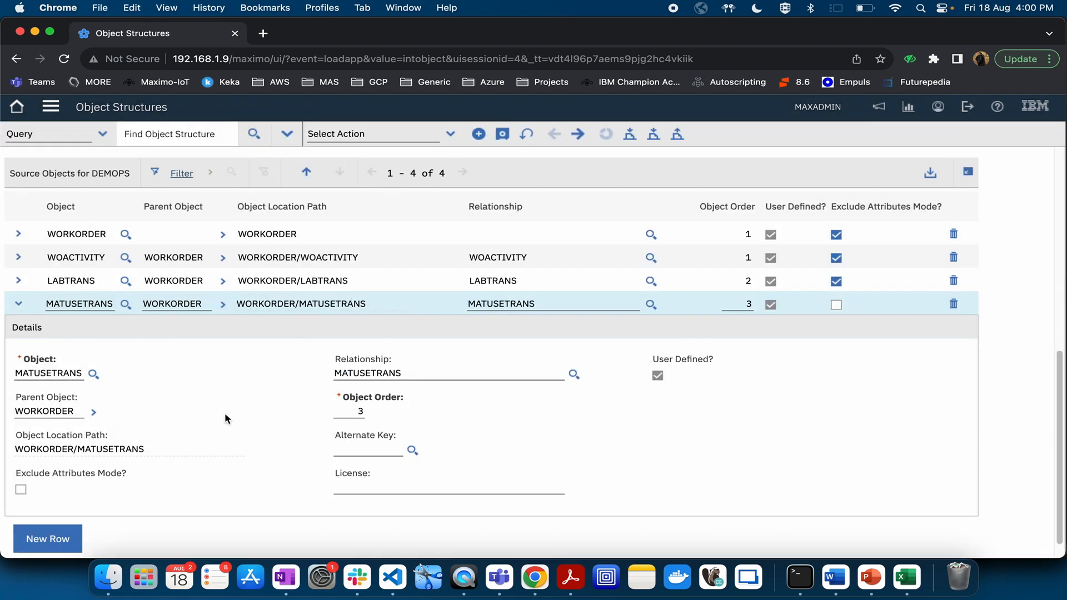
# - Enable Exclude Attributes Mode for the MATUSETRANS source object and save the DEMOPS object structure
pyautogui.click(21, 490)
pyautogui.click(502, 134)
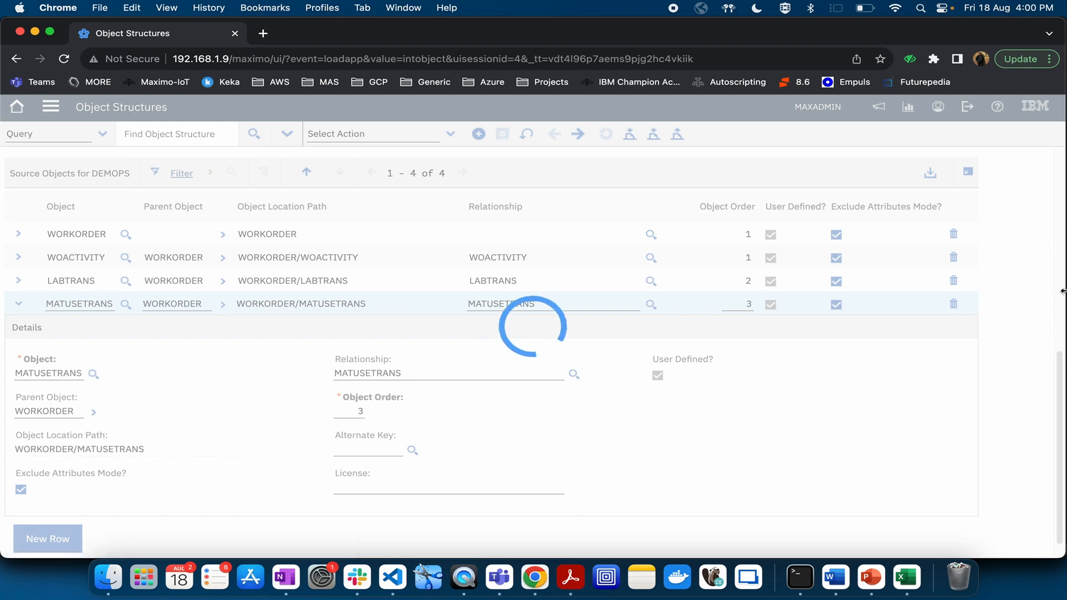
# - Enable Support Flat Structure for DEMOPS and save the object structure
pyautogui.click(1058, 193)
pyautogui.click(572, 482)
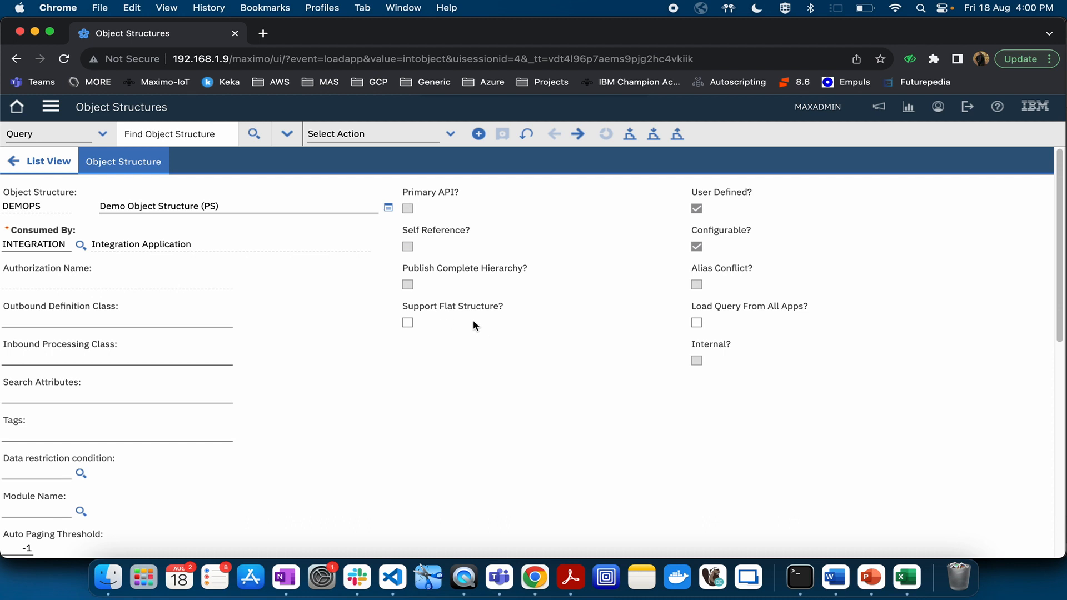
pyautogui.click(408, 322)
pyautogui.click(502, 133)
pyautogui.scroll(-7, 987, 295)
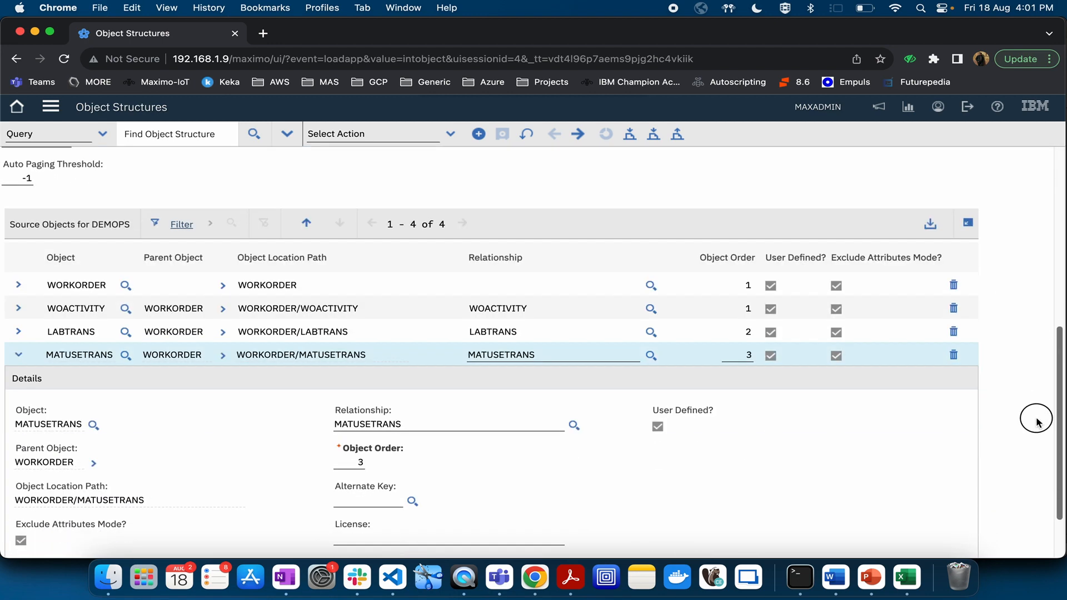
pyautogui.moveTo(1036, 419); pyautogui.dragTo(1036, 411)
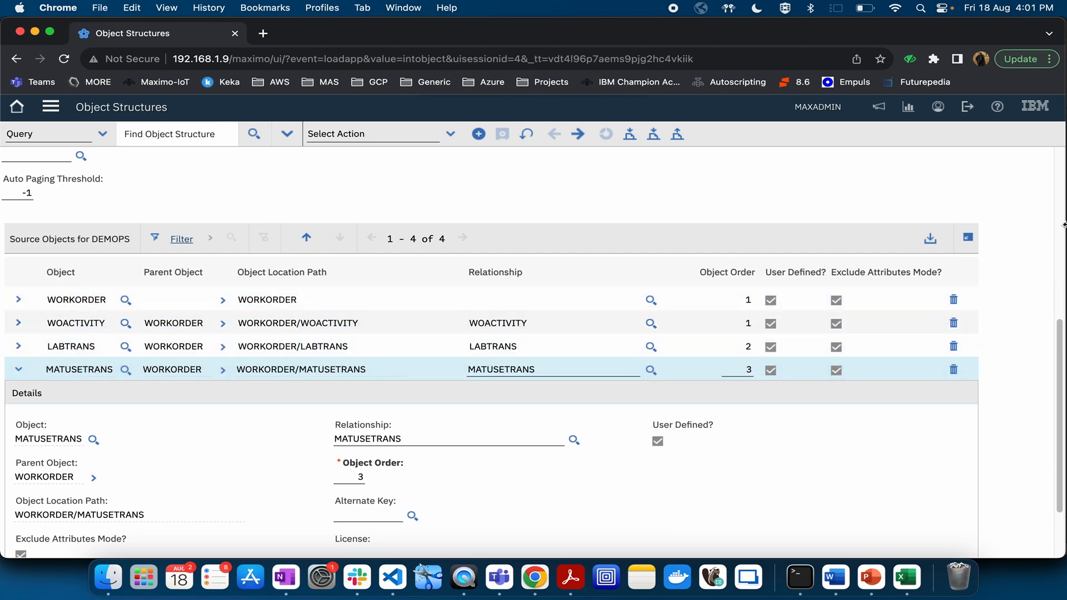
pyautogui.scroll(6, 375, 275)
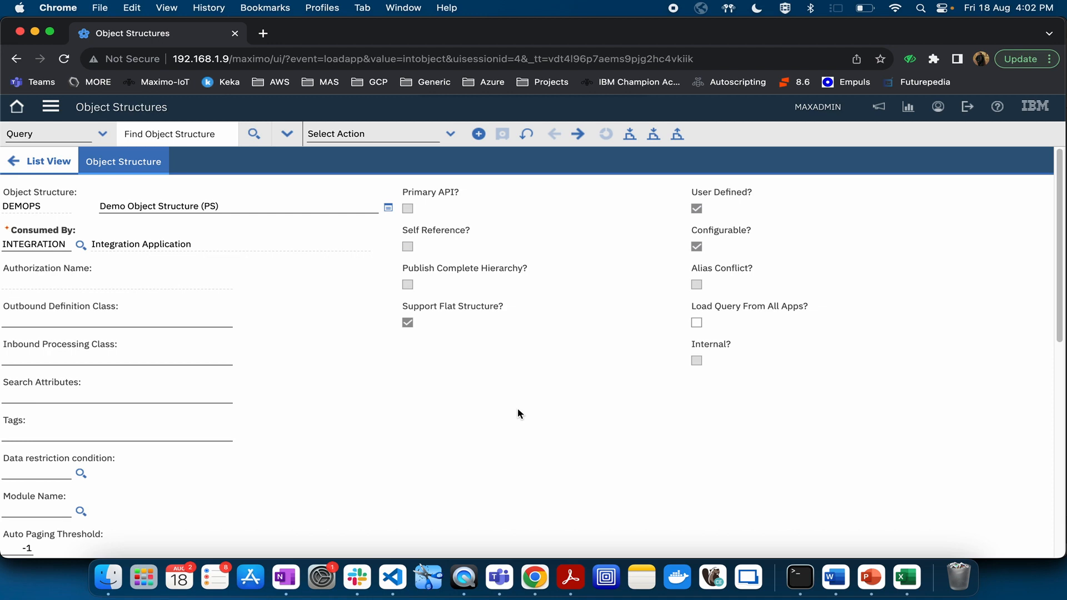
pyautogui.click(1059, 422)
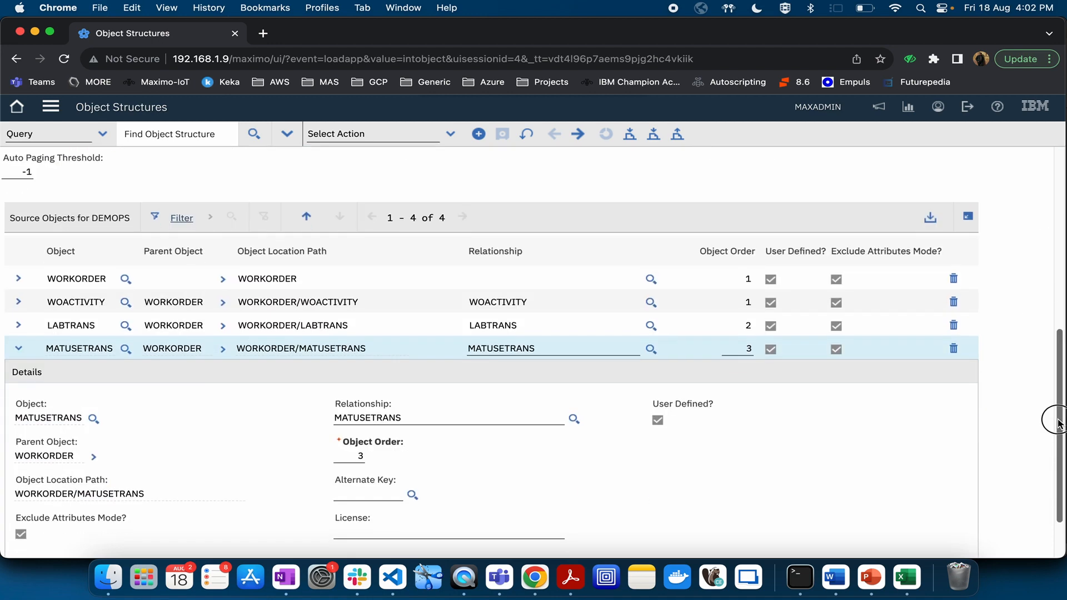
pyautogui.moveTo(1057, 423); pyautogui.dragTo(1019, 195)
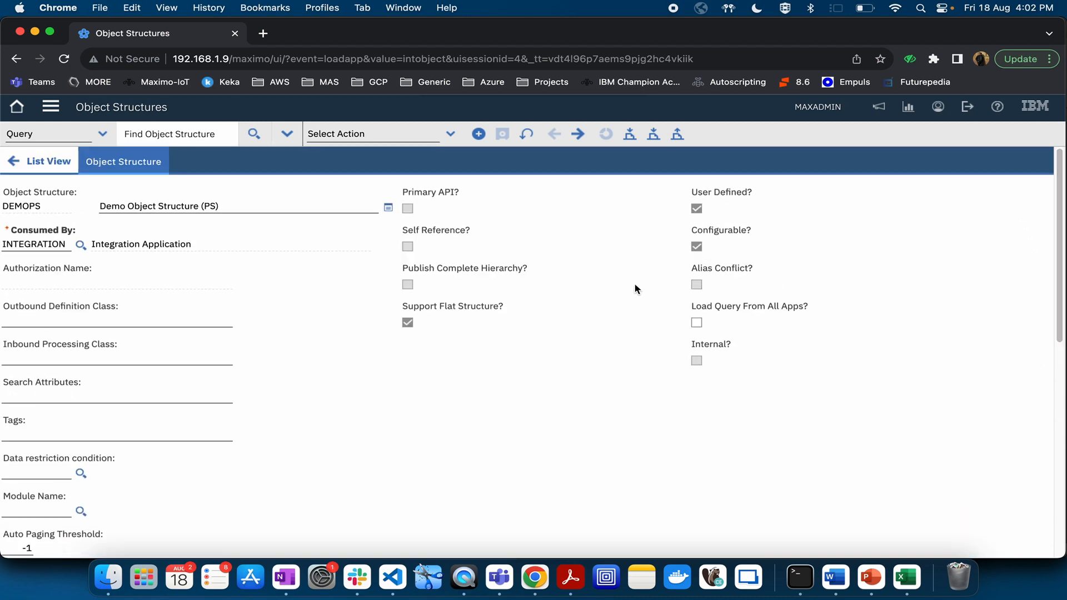
# - Open Exclude/Include Fields for DEMOPS and look through its source objects and WORKORDER's persistent fields
pyautogui.click(451, 135)
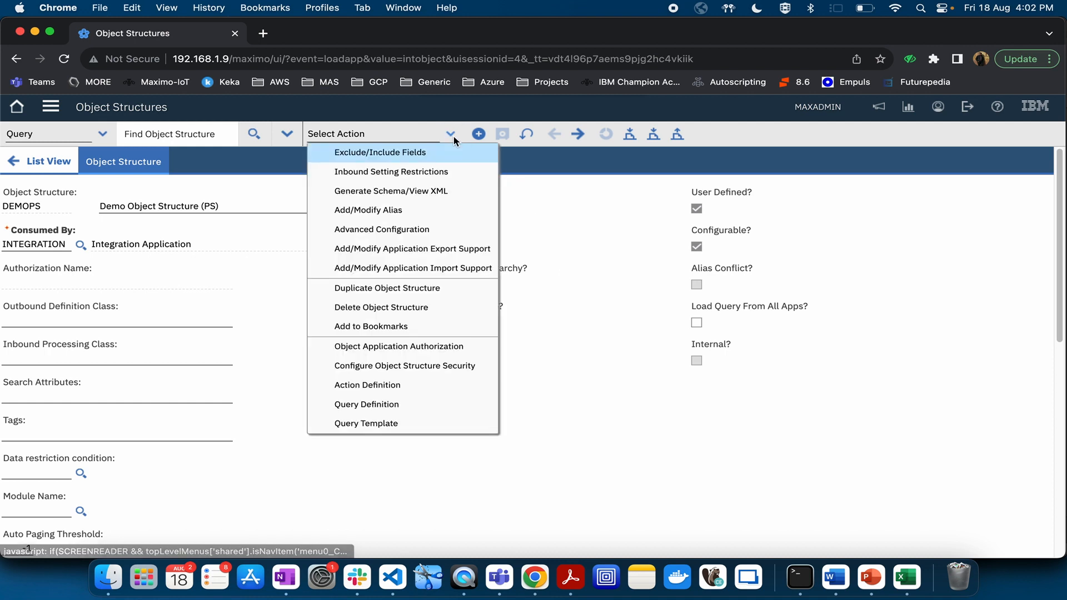
pyautogui.click(386, 157)
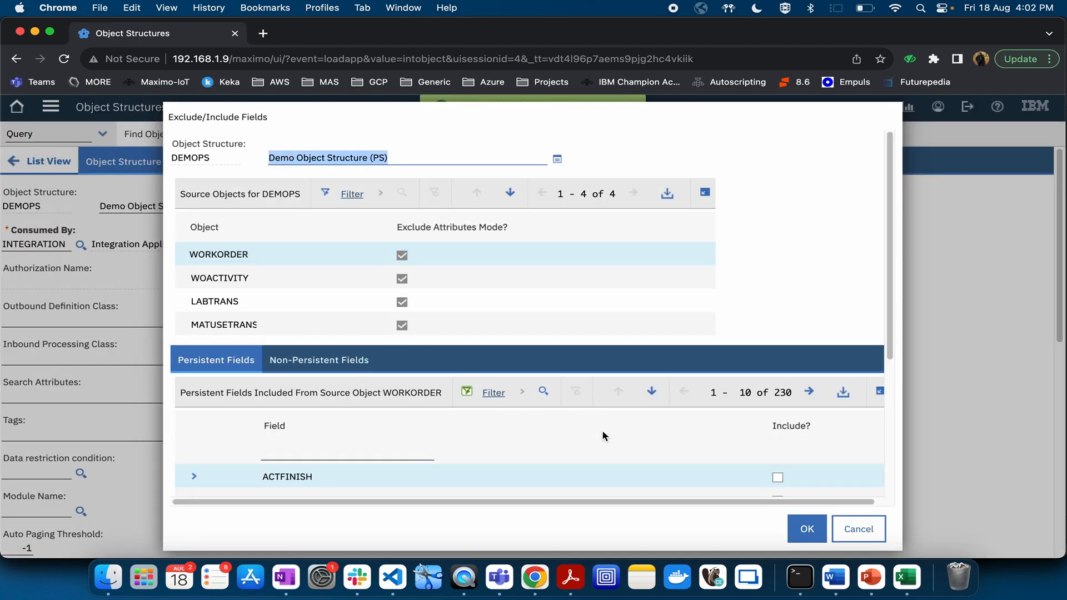
pyautogui.moveTo(889, 266); pyautogui.dragTo(870, 234)
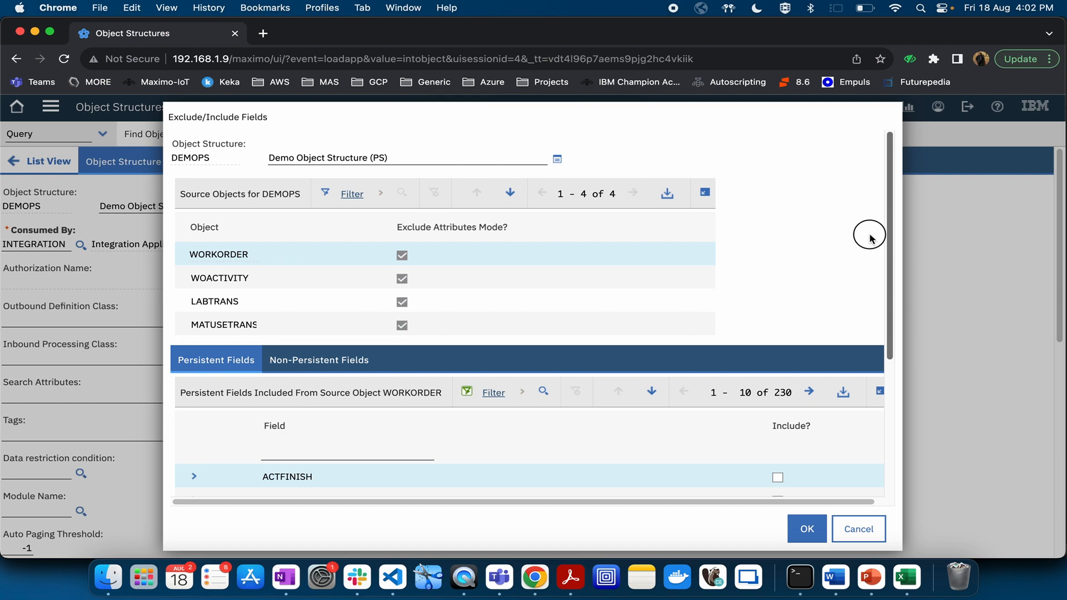
pyautogui.scroll(-5, 864, 233)
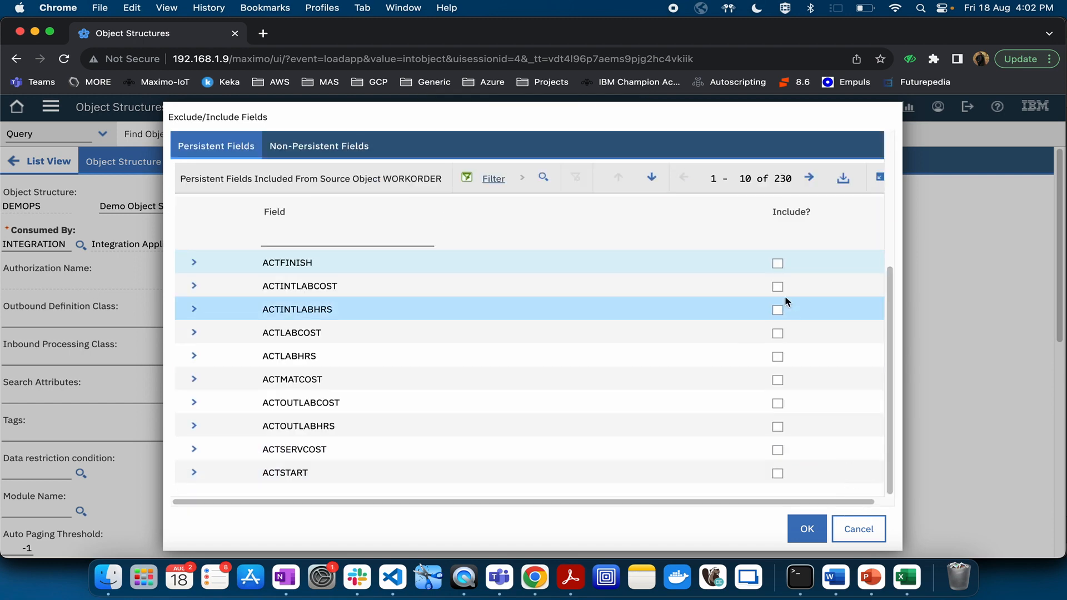
pyautogui.click(809, 178)
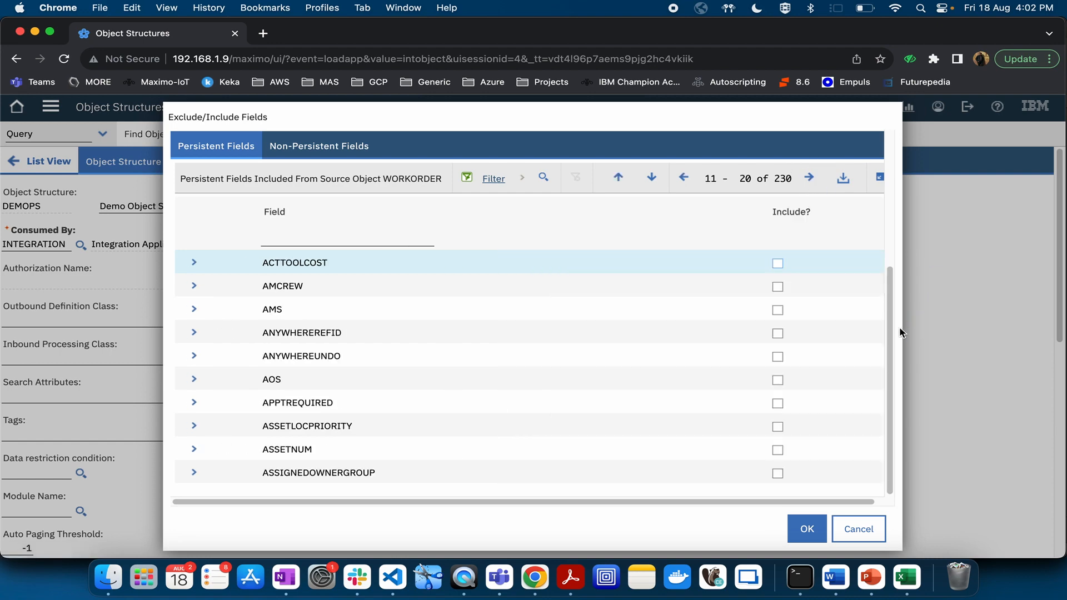
pyautogui.moveTo(892, 328); pyautogui.dragTo(889, 150)
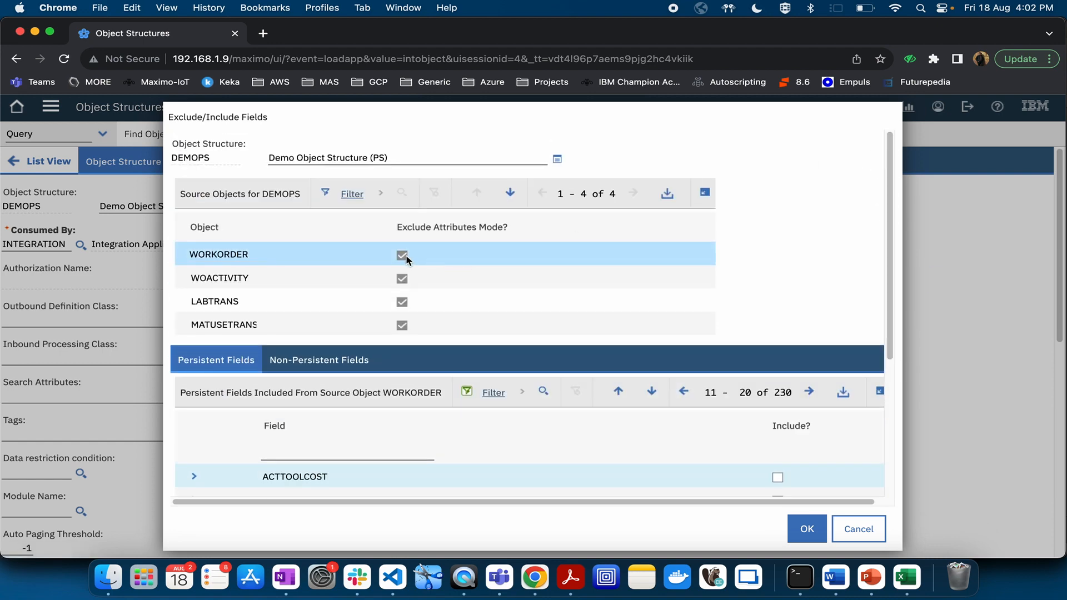
pyautogui.moveTo(891, 317); pyautogui.dragTo(886, 452)
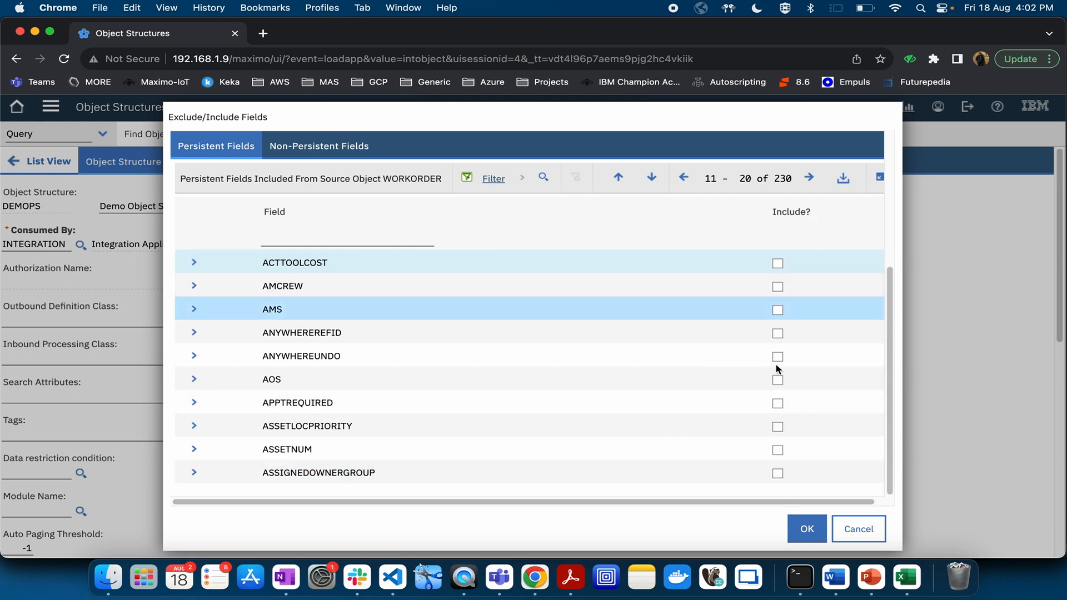
pyautogui.click(684, 179)
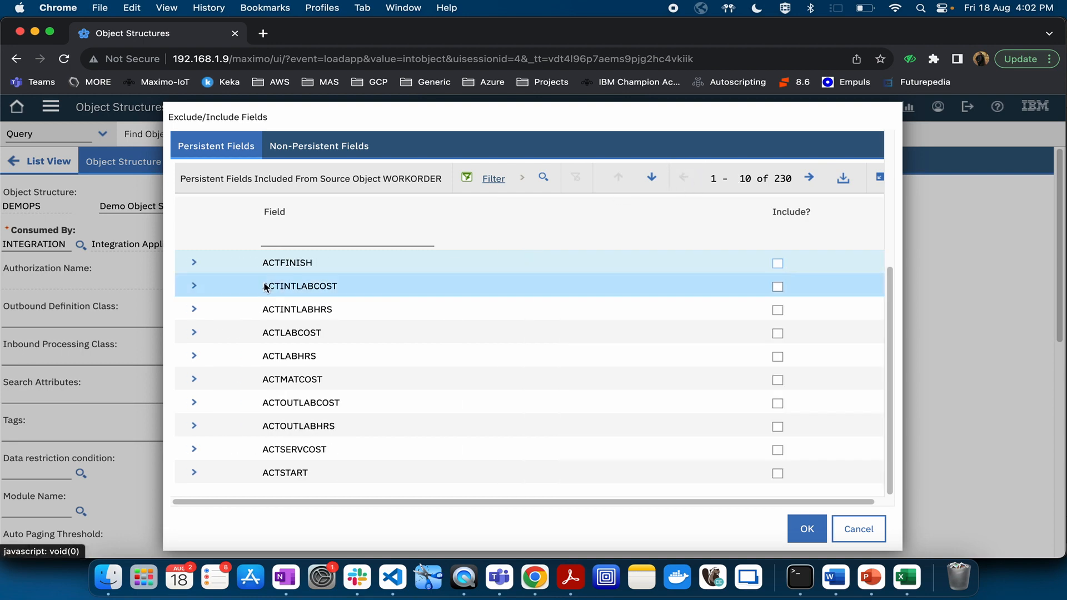
# - Filter WORKORDER's persistent fields for WONUM to check its inclusion, and clear the filter
pyautogui.click(328, 241)
pyautogui.write('WO')
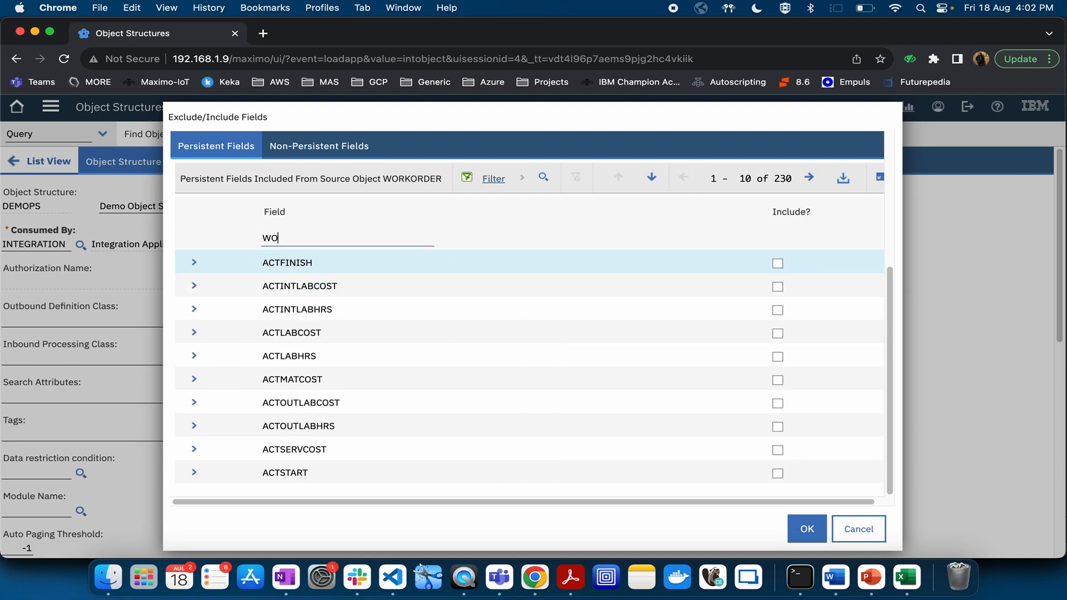
pyautogui.write('NUM')
pyautogui.press('Return')
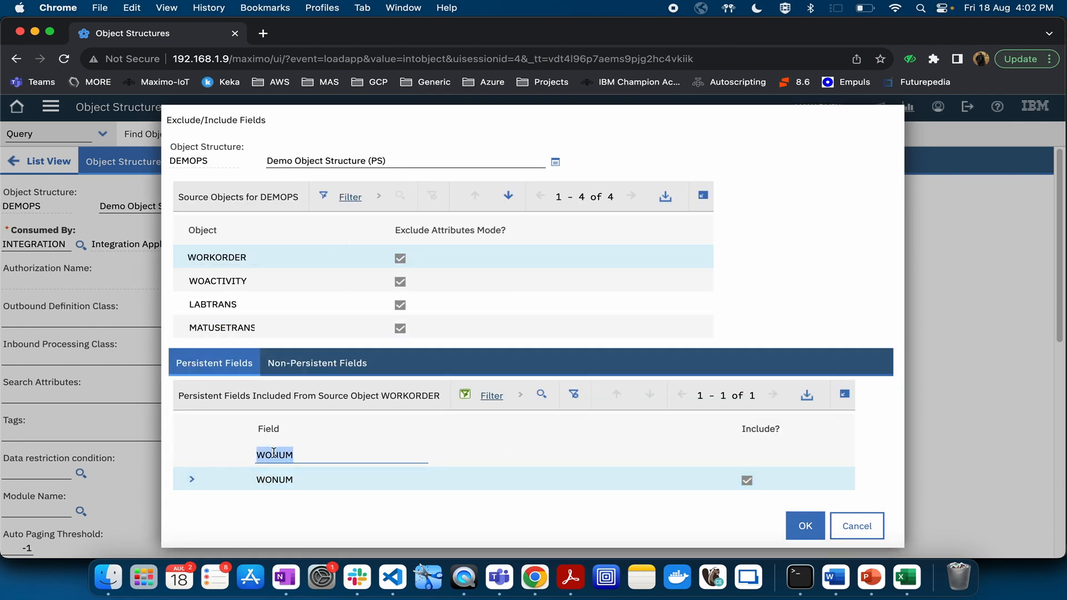
pyautogui.press('BackSpace')
pyautogui.press('Return')
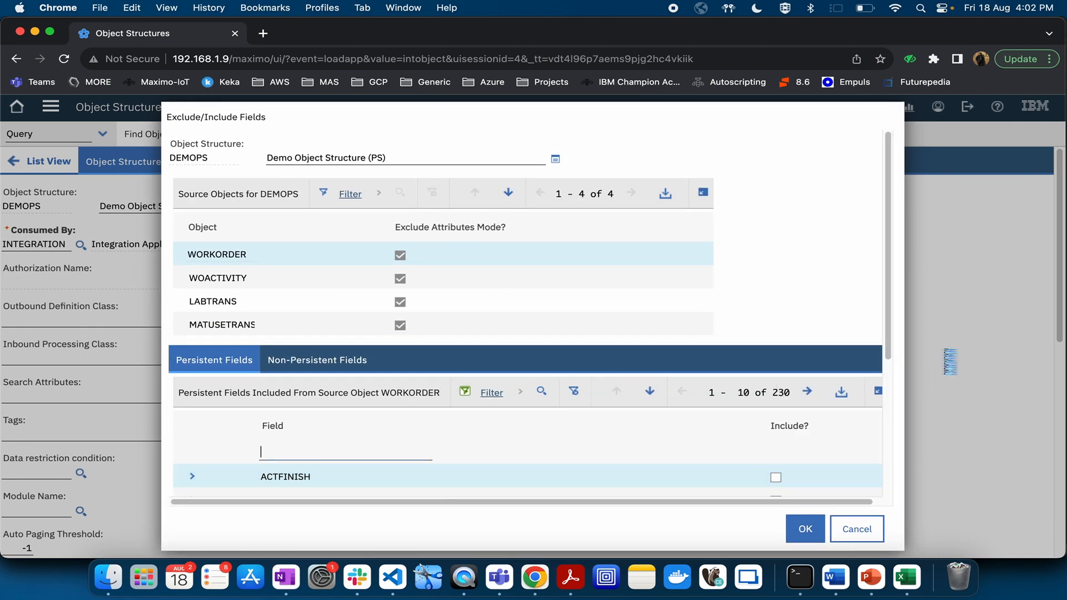
# - Include the LOCATION field from the WORKORDER source object's persistent fields
pyautogui.moveTo(893, 303); pyautogui.dragTo(887, 447)
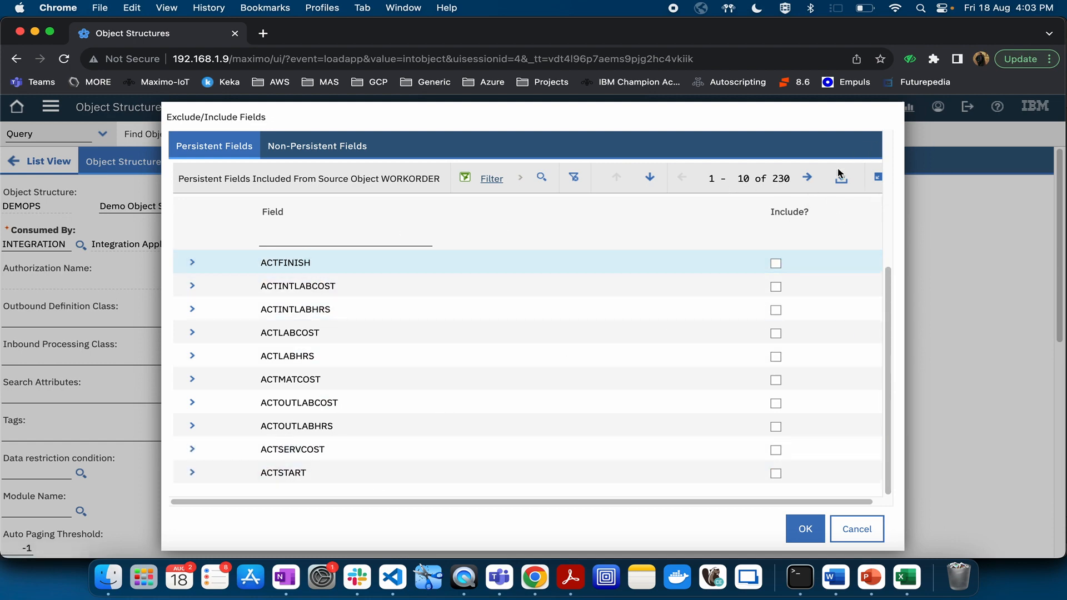
pyautogui.click(808, 179)
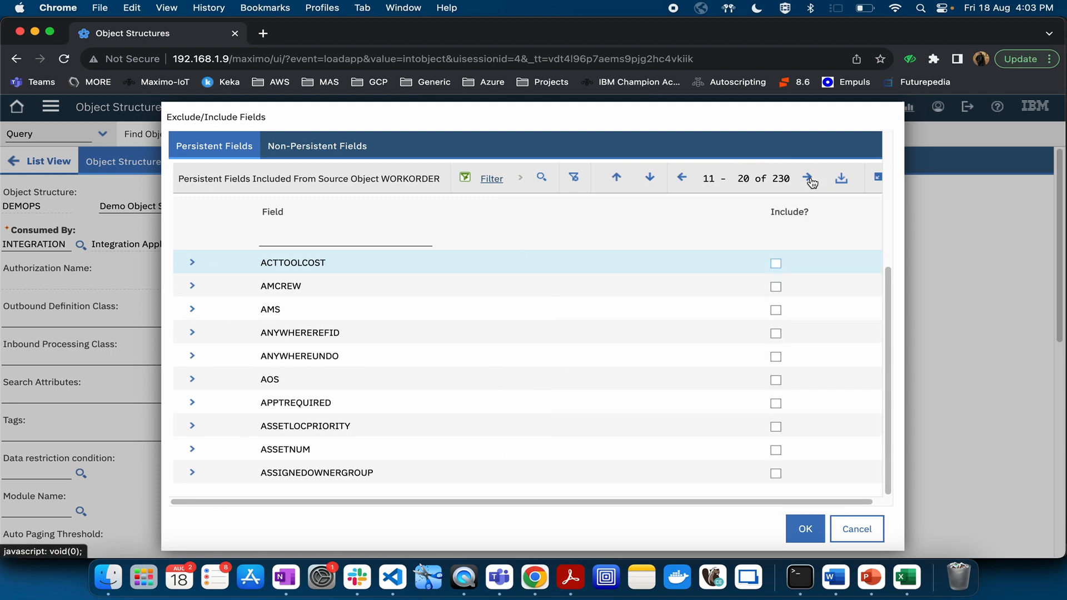
pyautogui.click(808, 179)
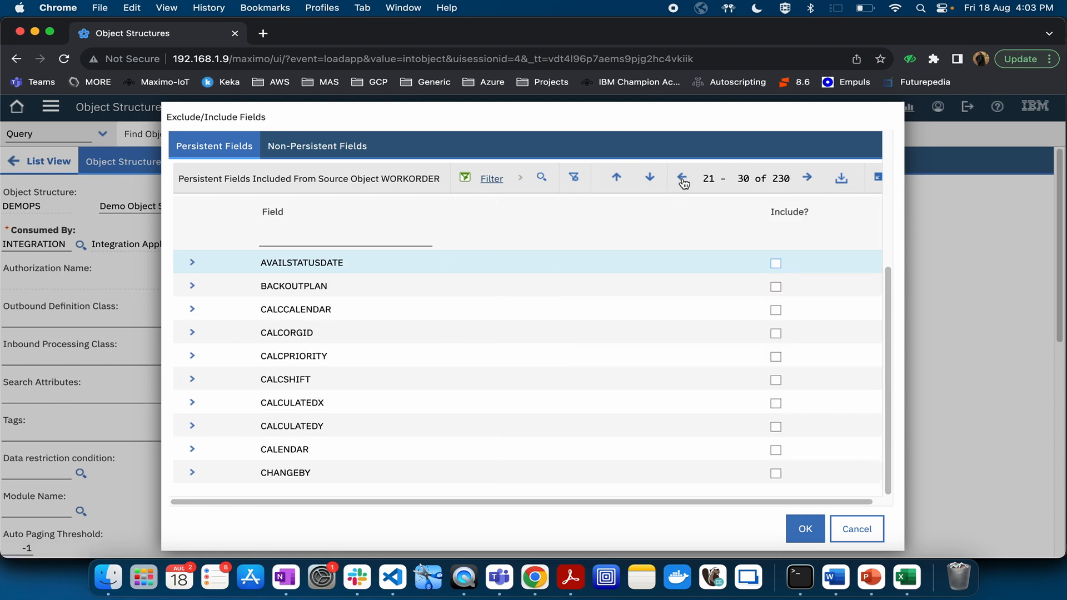
pyautogui.click(807, 178)
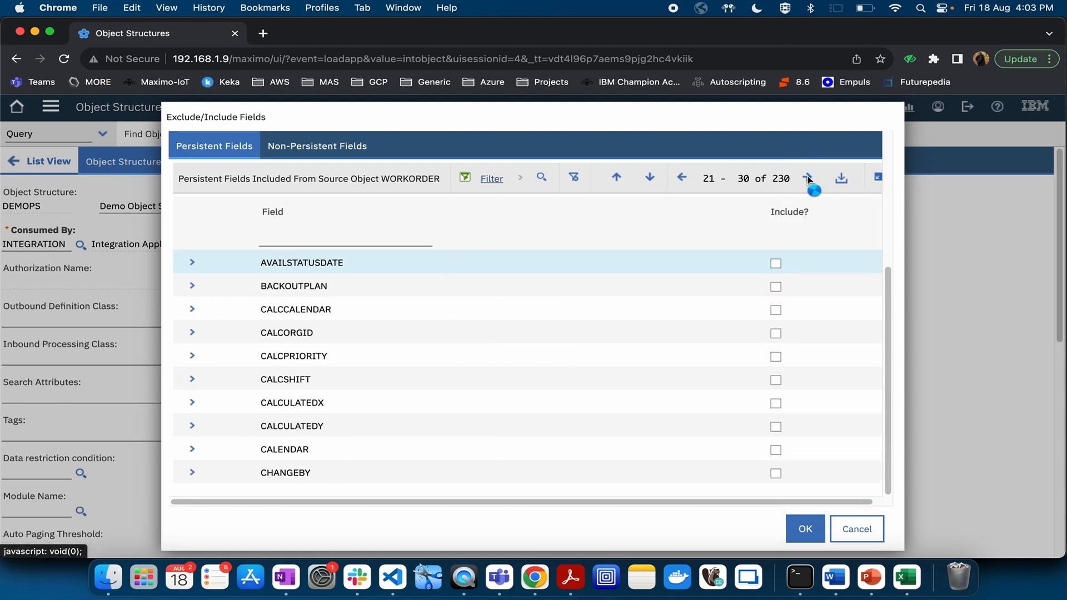
pyautogui.click(808, 179)
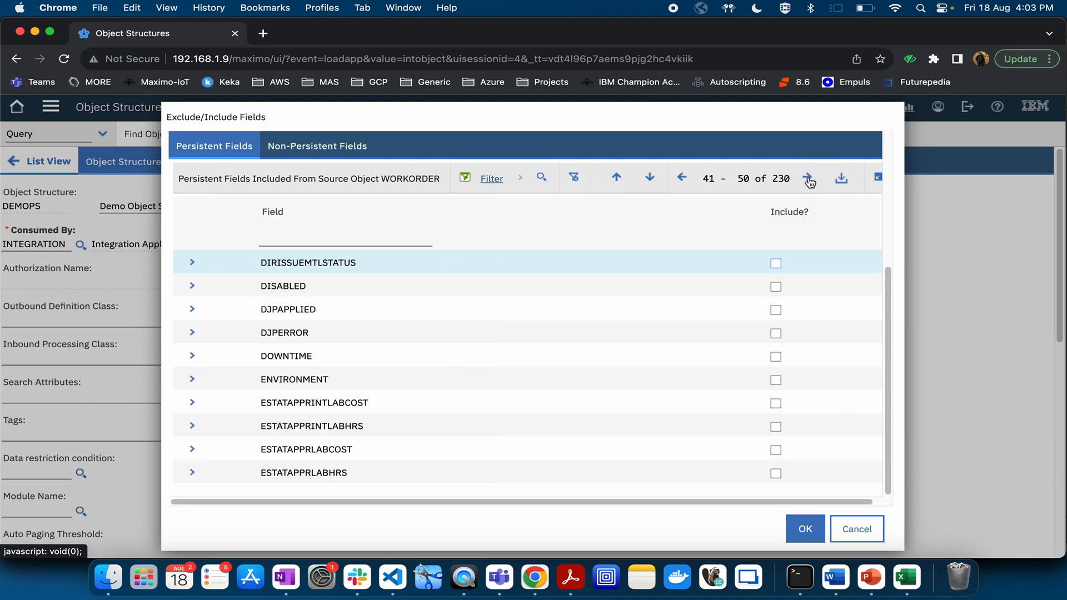
pyautogui.click(808, 179)
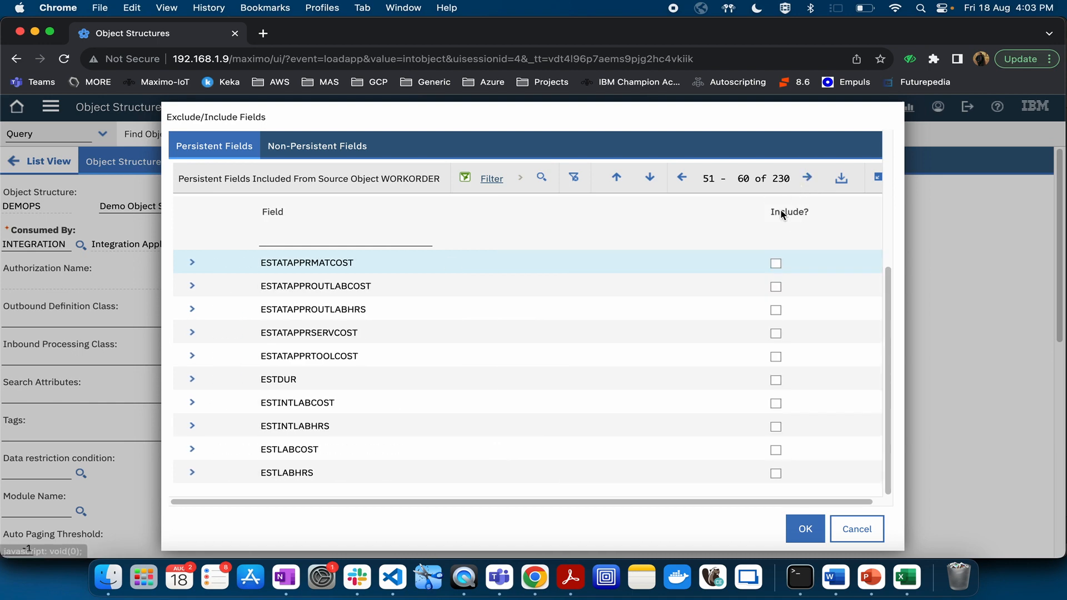
pyautogui.click(808, 179)
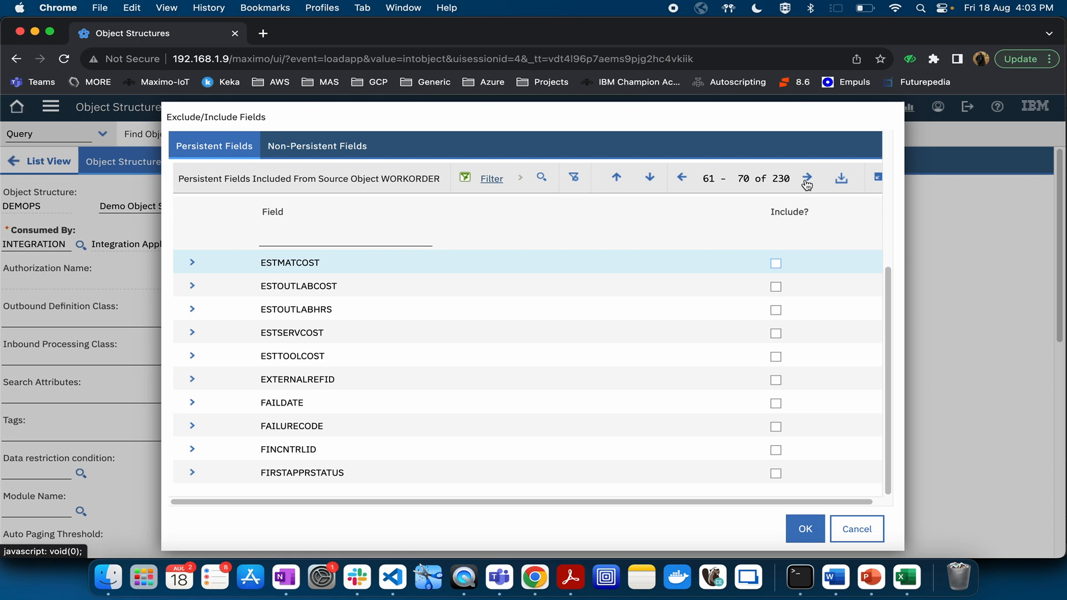
pyautogui.click(806, 179)
pyautogui.click(807, 179)
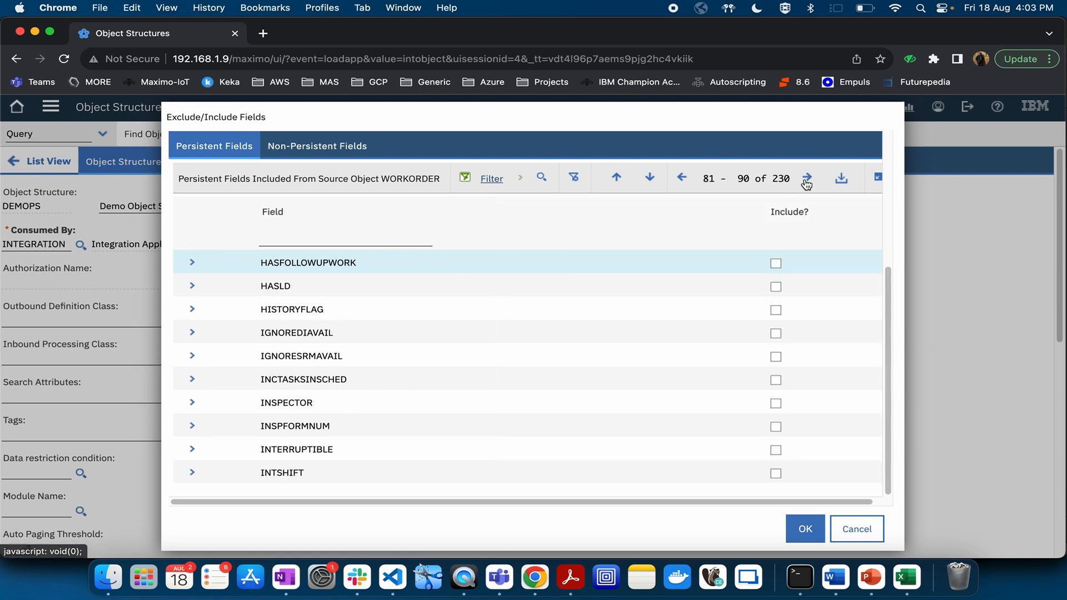
pyautogui.click(807, 179)
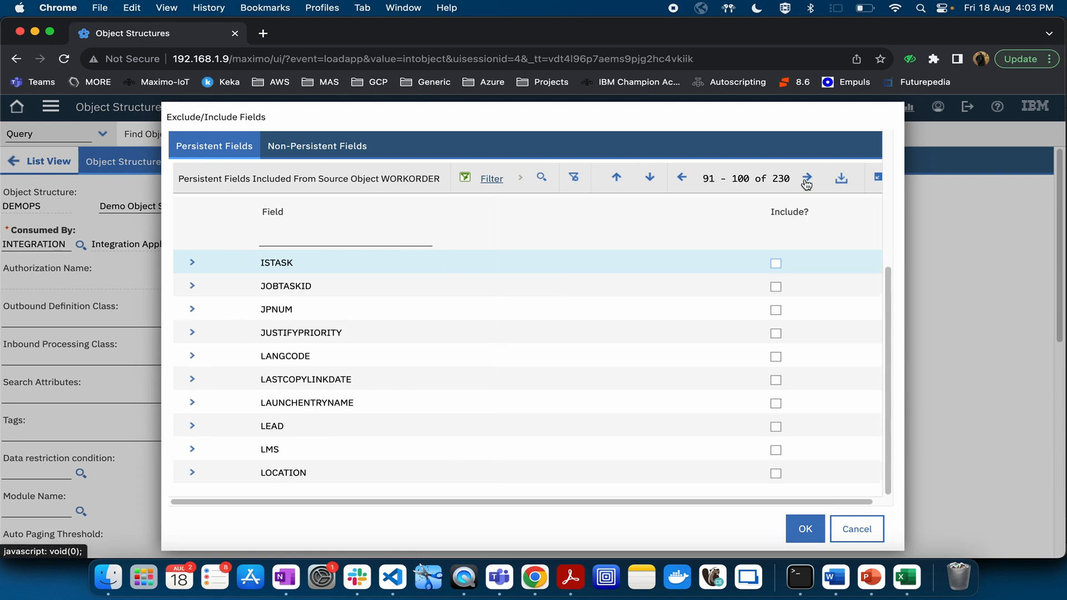
pyautogui.click(776, 473)
# - Include the DESCRIPTION and ASSETNUM fields from the WORKORDER source object
pyautogui.click(684, 179)
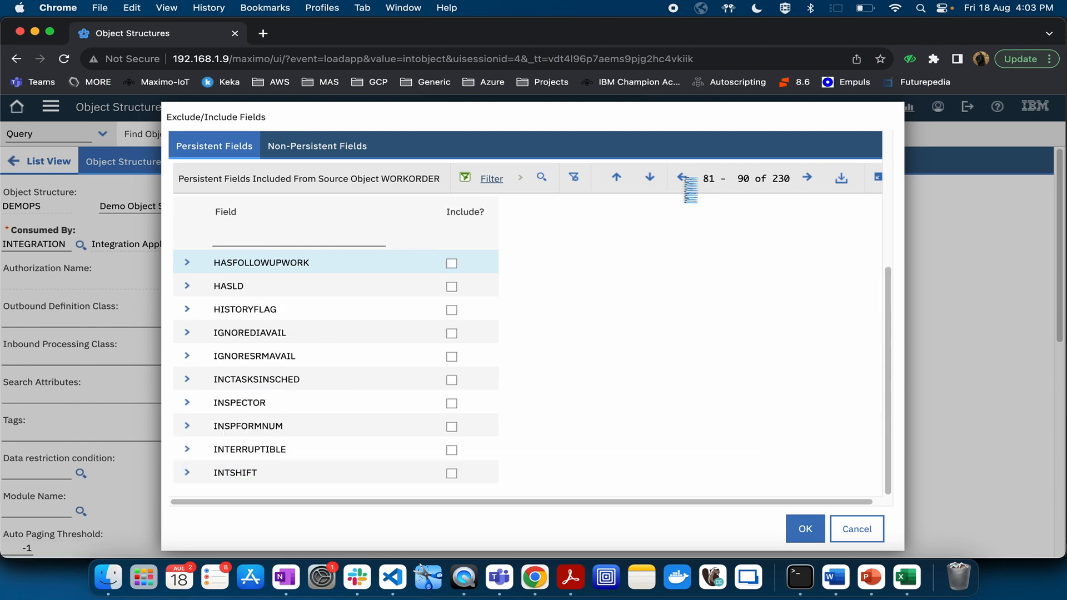
pyautogui.click(683, 179)
pyautogui.click(683, 179)
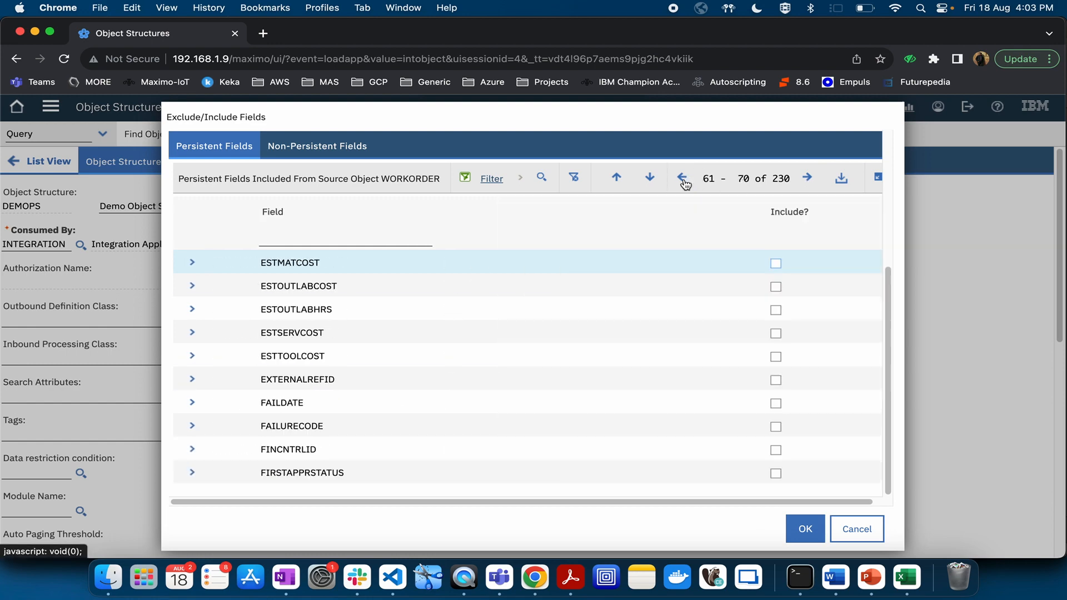
pyautogui.click(683, 178)
pyautogui.click(683, 179)
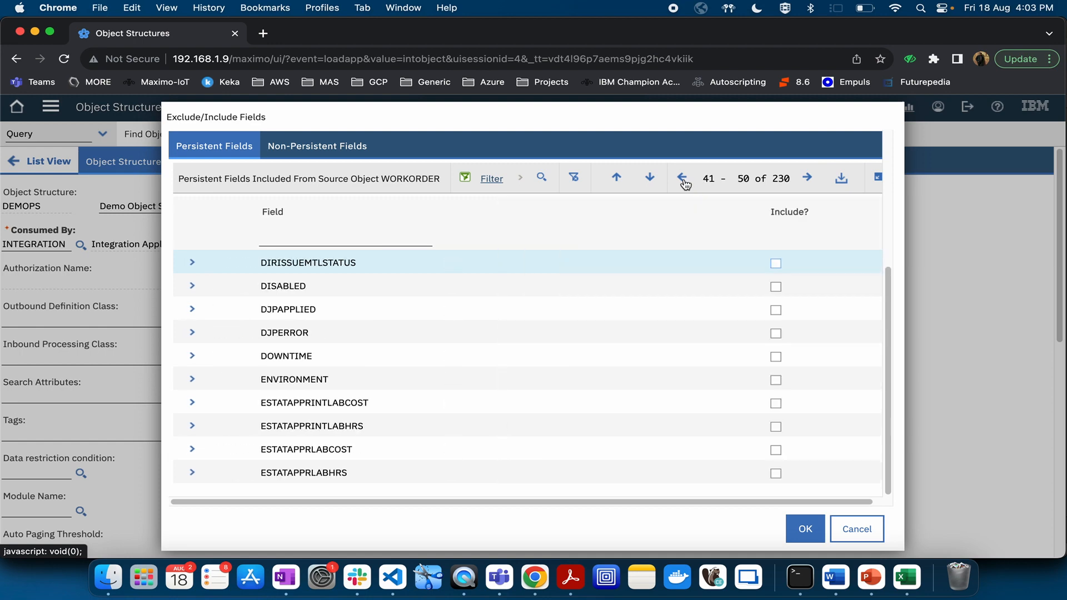
pyautogui.click(684, 179)
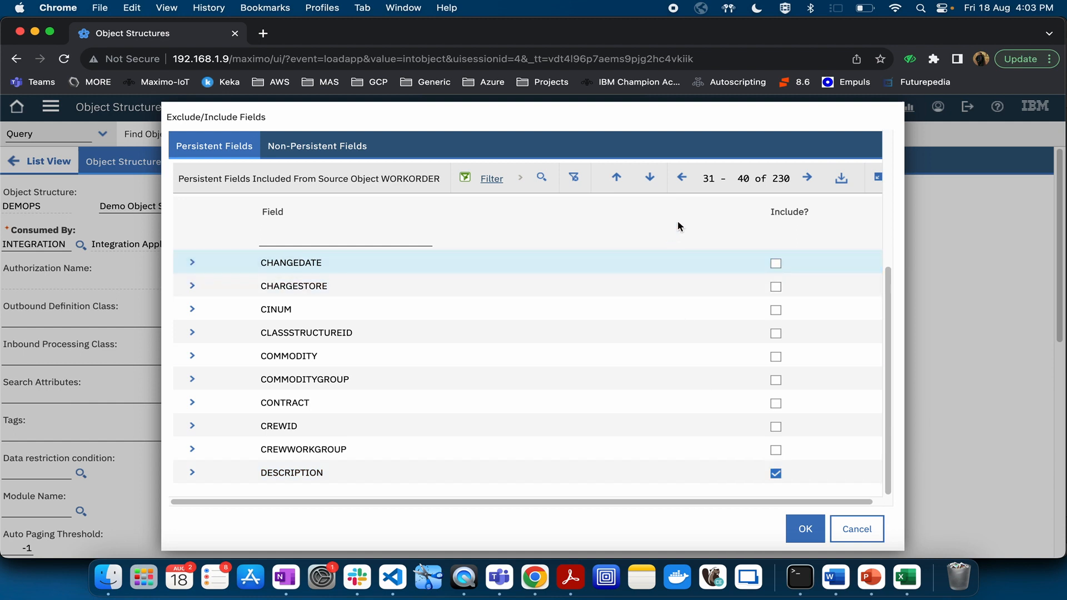
pyautogui.click(678, 176)
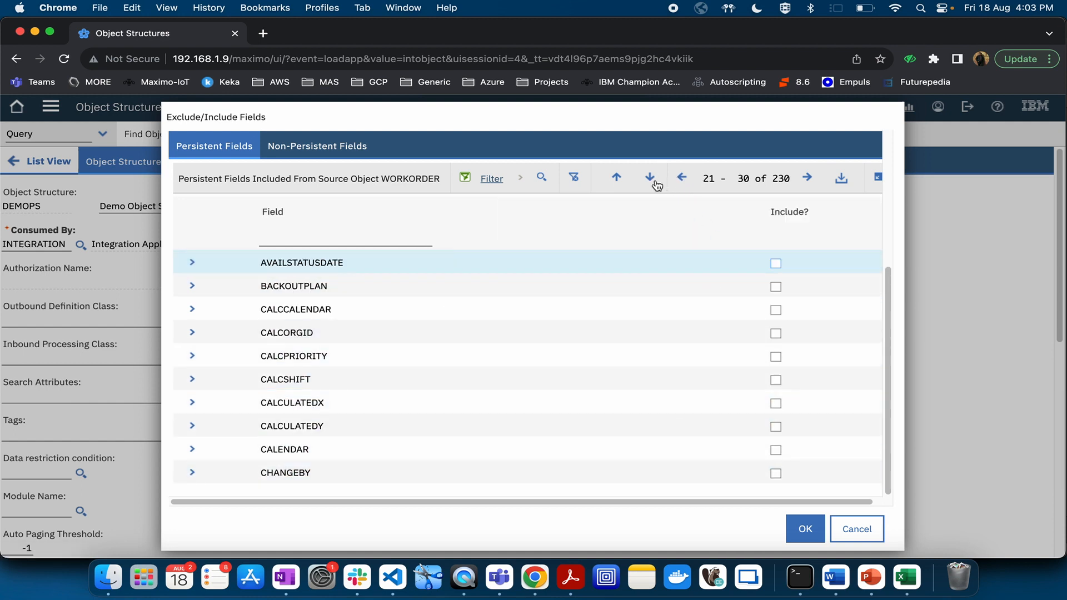
pyautogui.click(681, 177)
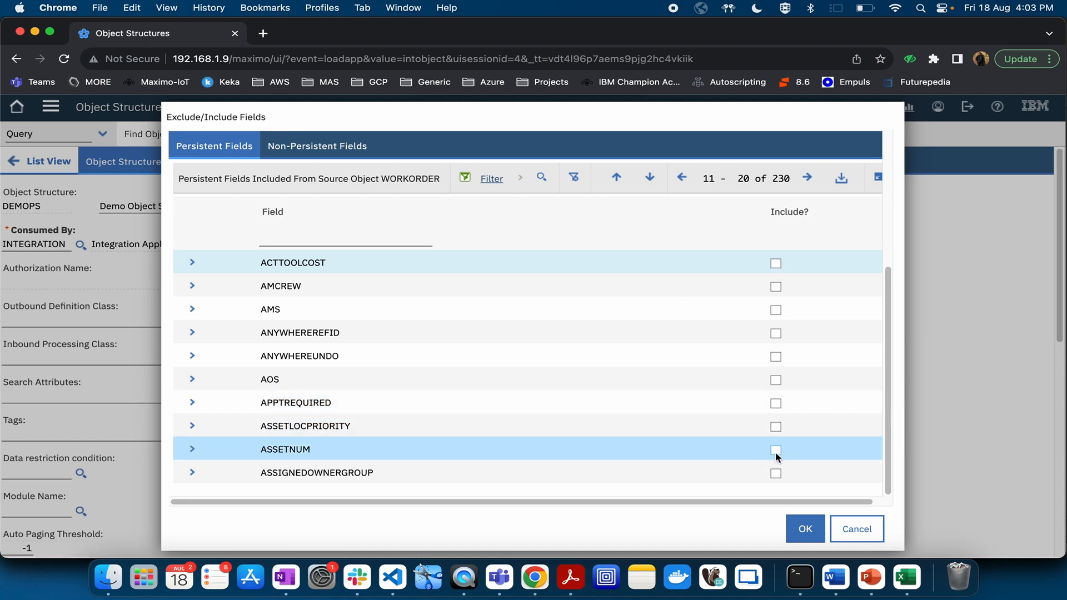
pyautogui.click(775, 450)
# - Look through WORKORDER's remaining persistent fields, including SITEID, and check which of them are included
pyautogui.click(807, 178)
pyautogui.click(807, 178)
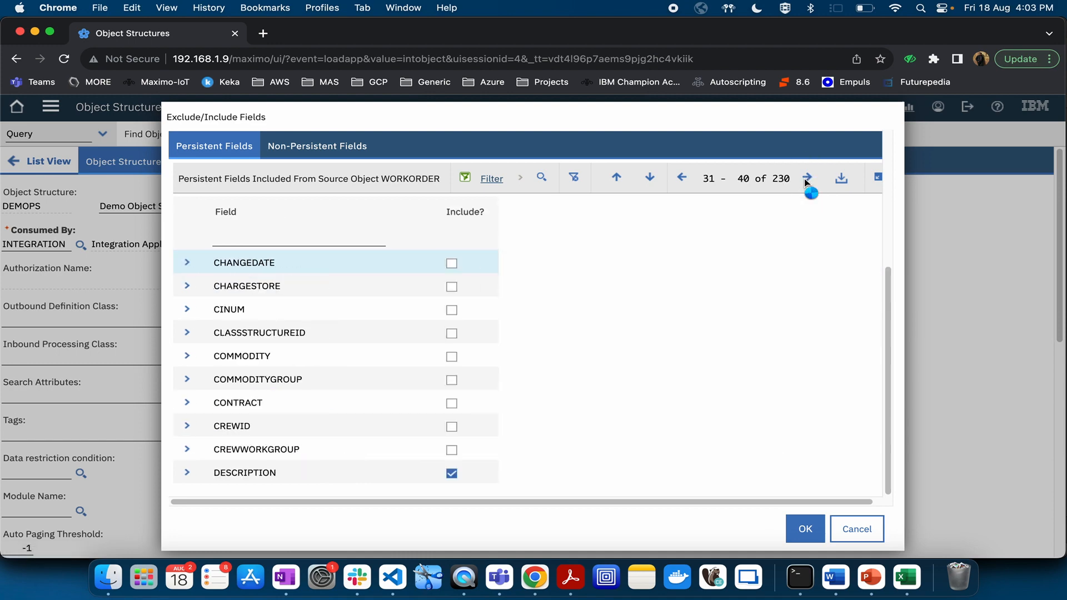
pyautogui.click(806, 177)
pyautogui.click(806, 178)
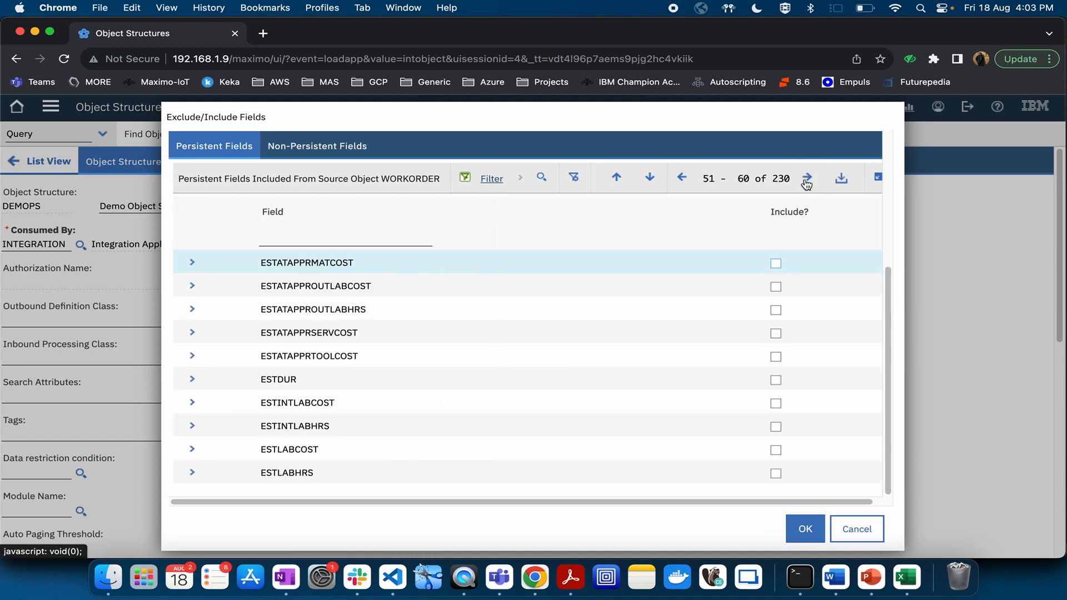
pyautogui.click(806, 178)
pyautogui.click(806, 177)
pyautogui.click(806, 178)
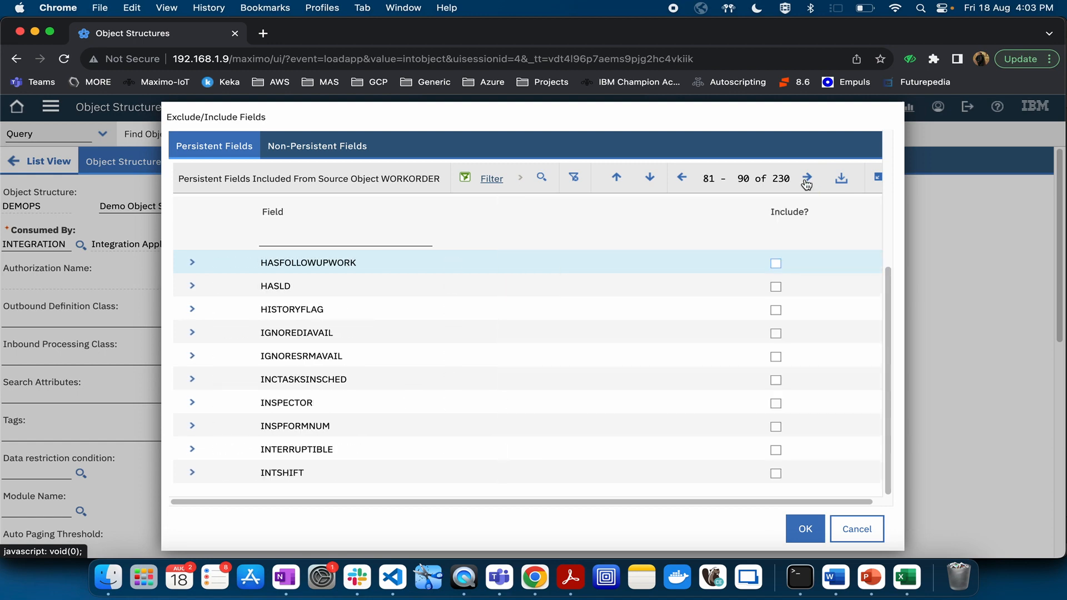
pyautogui.click(806, 178)
pyautogui.click(806, 178)
pyautogui.click(806, 178)
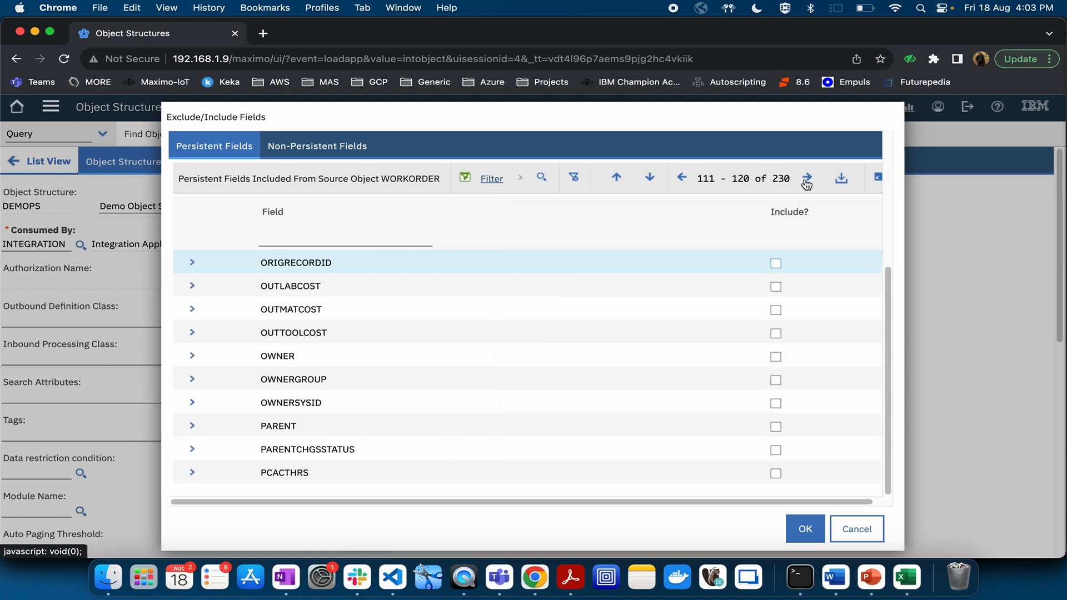
pyautogui.click(806, 178)
pyautogui.click(806, 178)
pyautogui.click(807, 178)
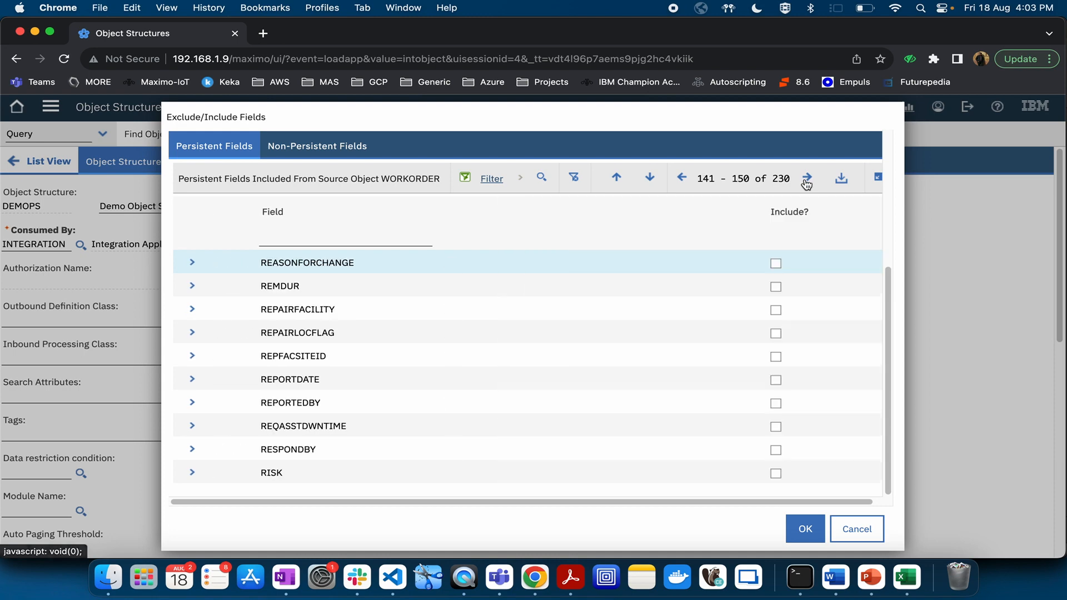
pyautogui.click(806, 178)
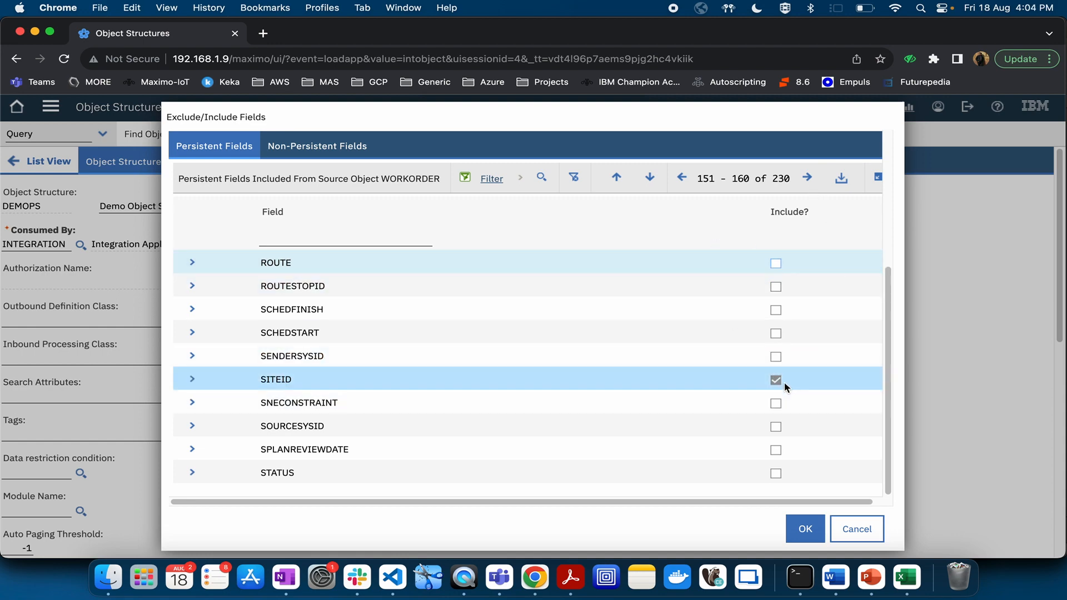
pyautogui.click(808, 179)
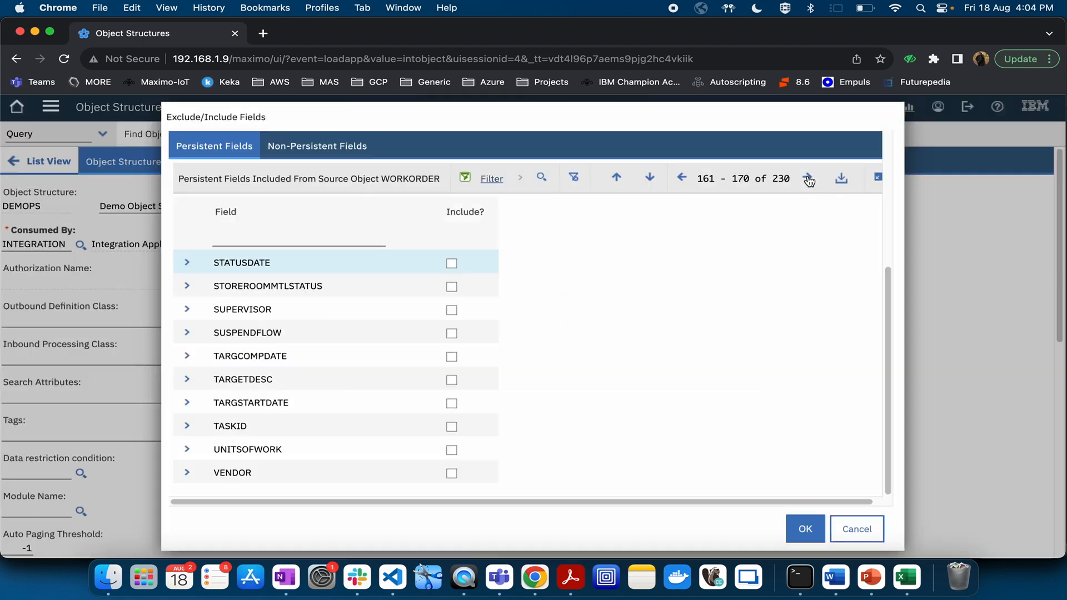
pyautogui.click(808, 179)
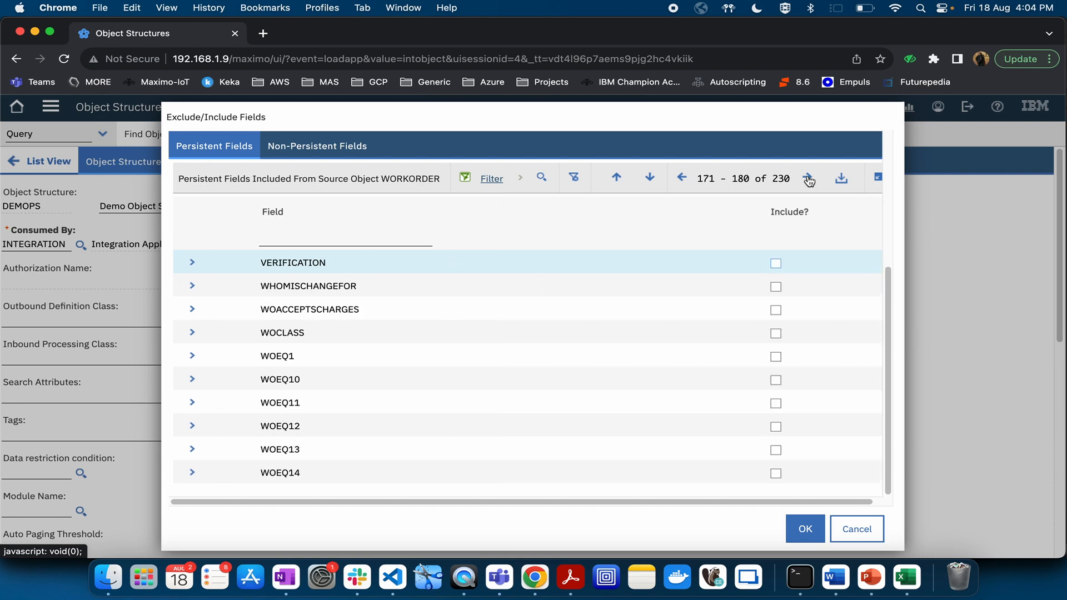
pyautogui.click(808, 179)
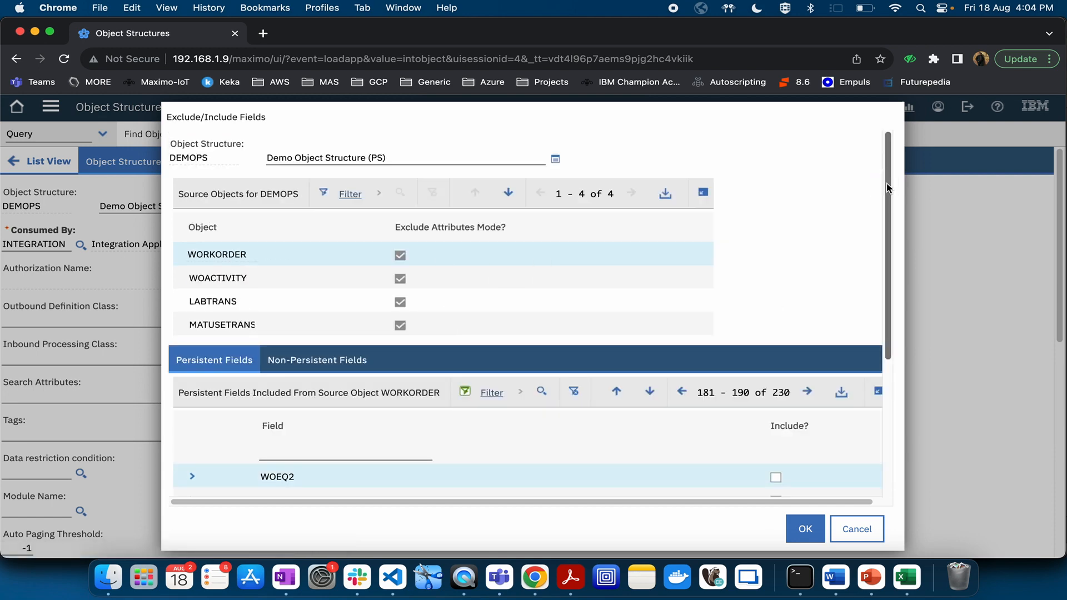
# - Select the WOACTIVITY source object and include its ASSETNUM field
pyautogui.scroll(5, 500, 250)
pyautogui.click(250, 276)
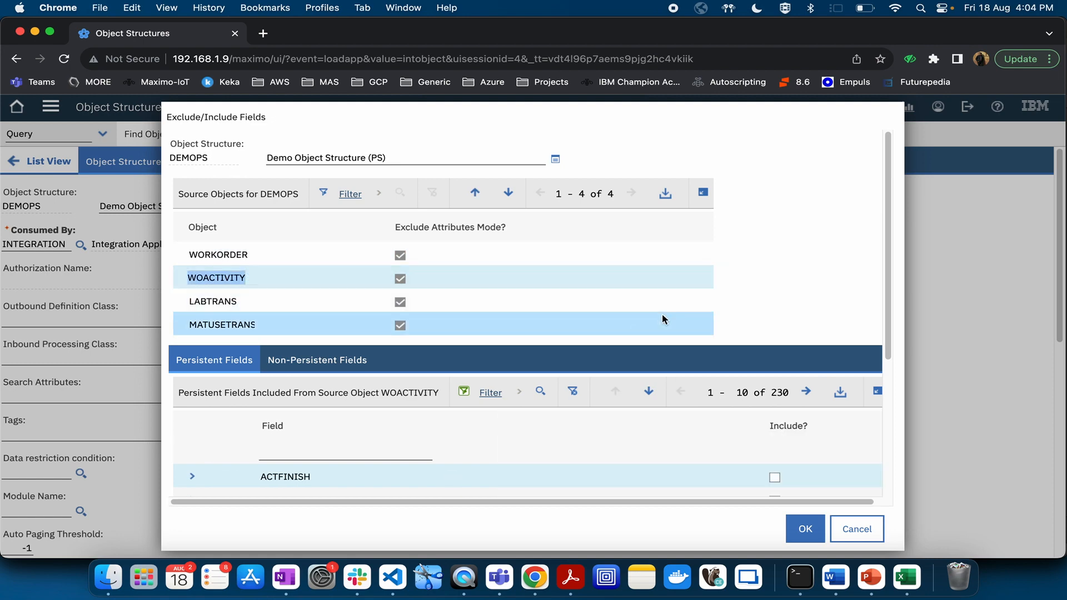
pyautogui.moveTo(889, 236); pyautogui.dragTo(889, 414)
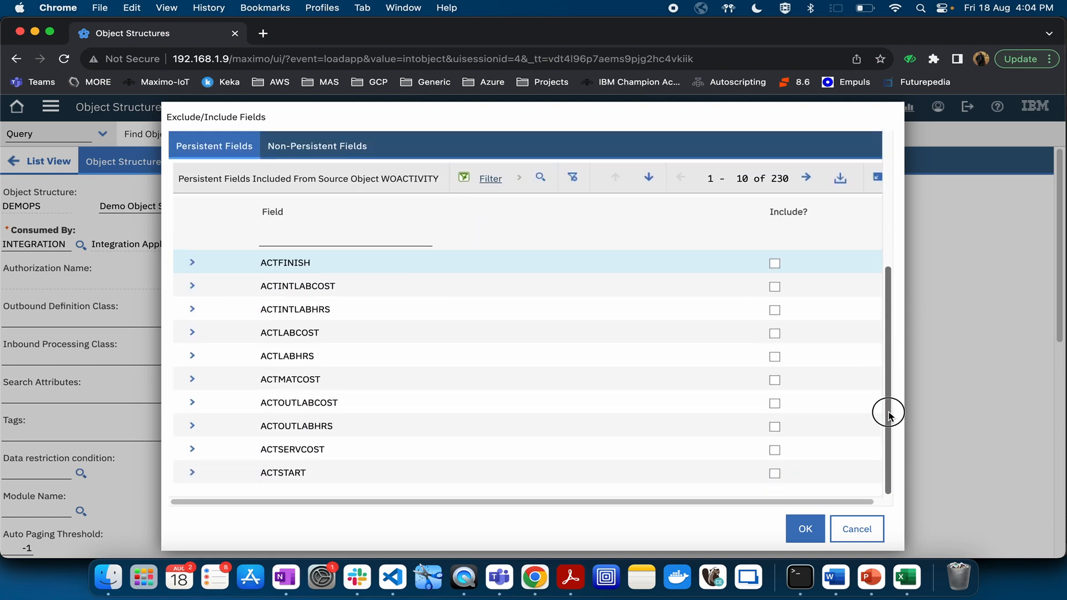
pyautogui.click(805, 178)
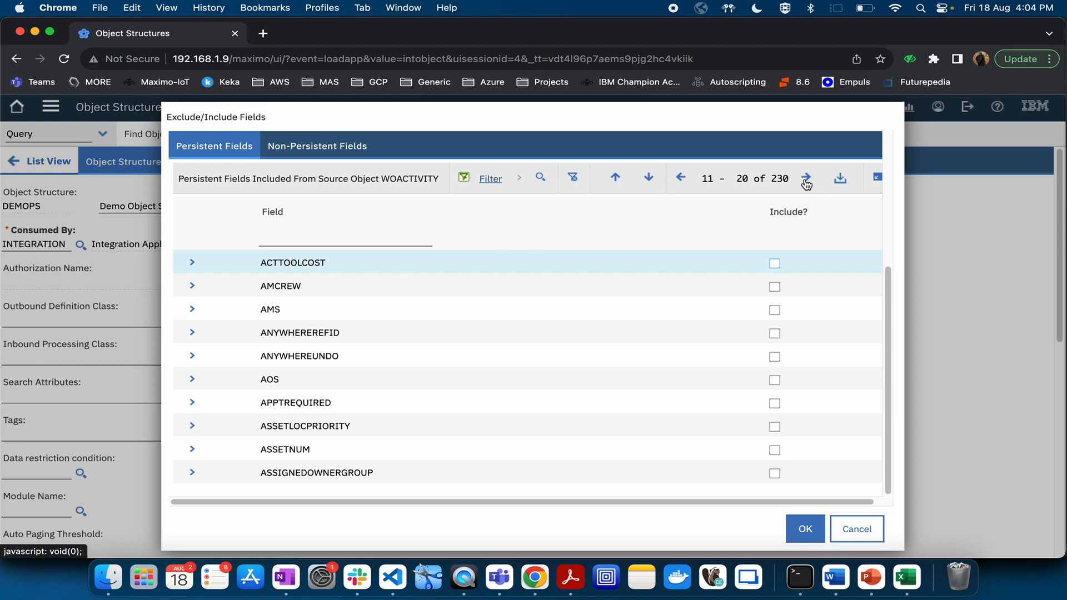
pyautogui.click(781, 456)
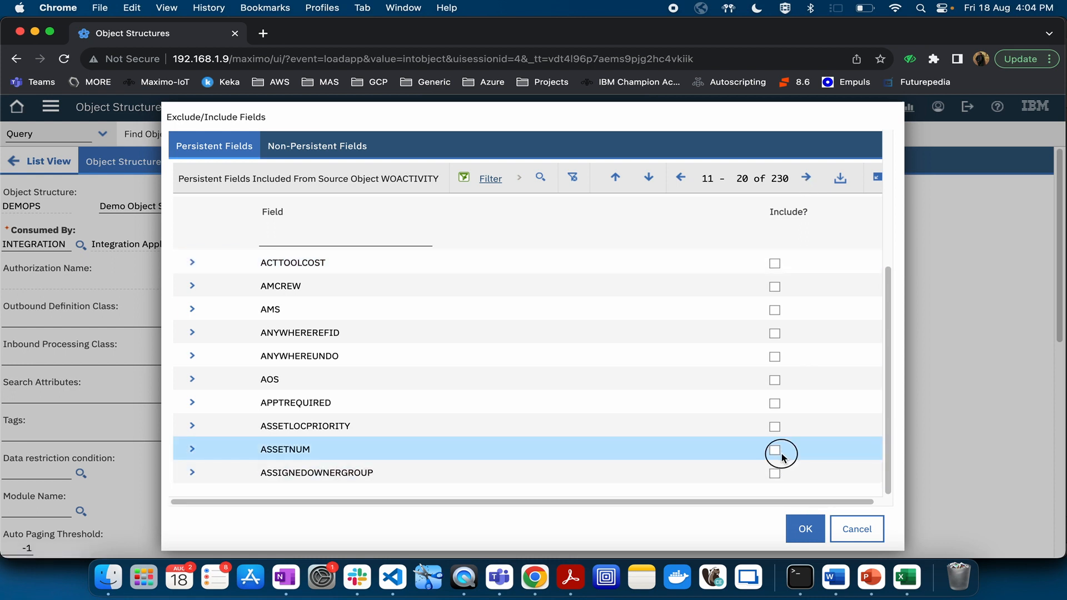
pyautogui.click(775, 450)
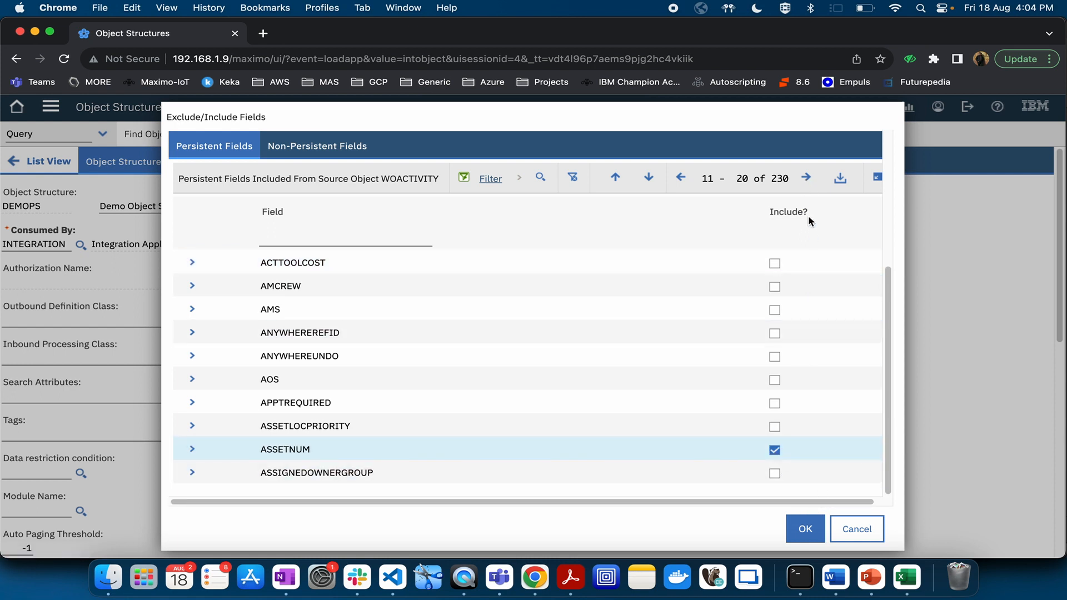
# - Include the DESCRIPTION field of WOACTIVITY and return to the list of source objects
pyautogui.click(805, 179)
pyautogui.click(804, 179)
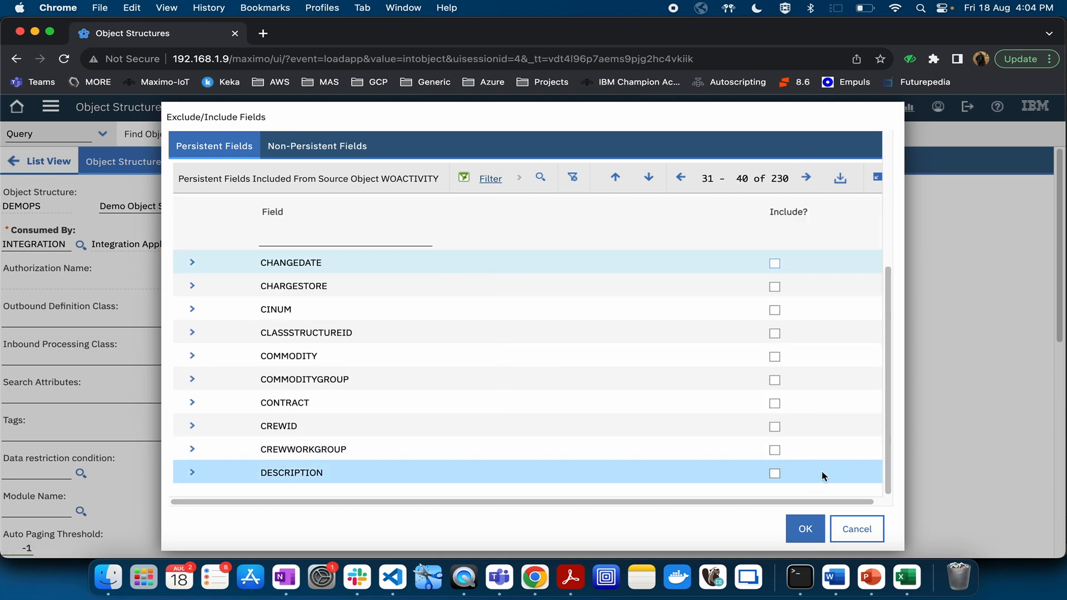
pyautogui.click(775, 474)
pyautogui.click(889, 234)
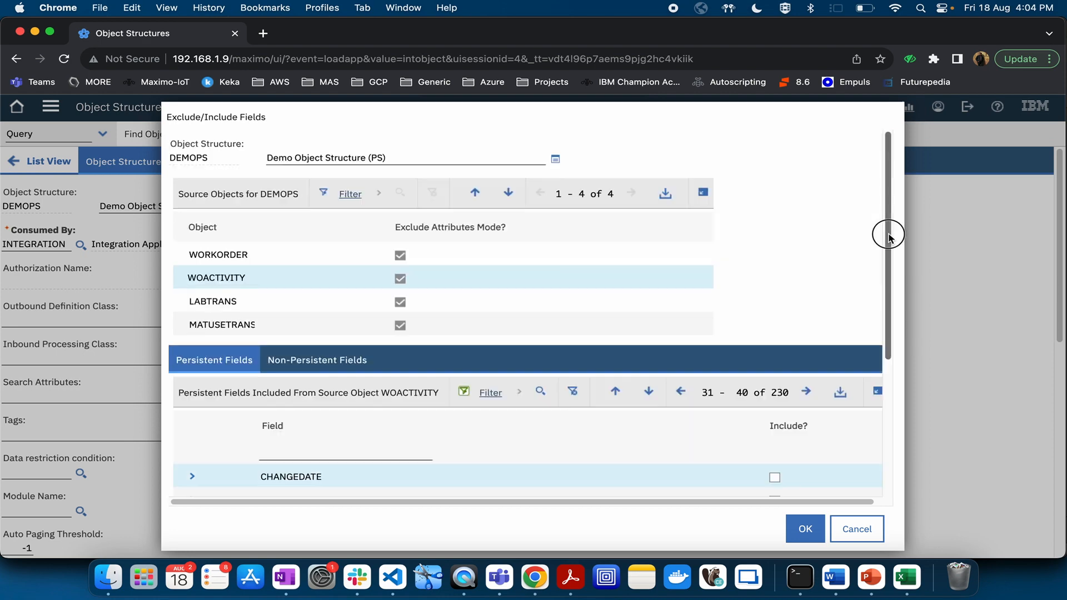
pyautogui.moveTo(888, 235)
pyautogui.mouseDown()
pyautogui.moveTo(887, 433)
pyautogui.moveTo(886, 234)
pyautogui.mouseUp()
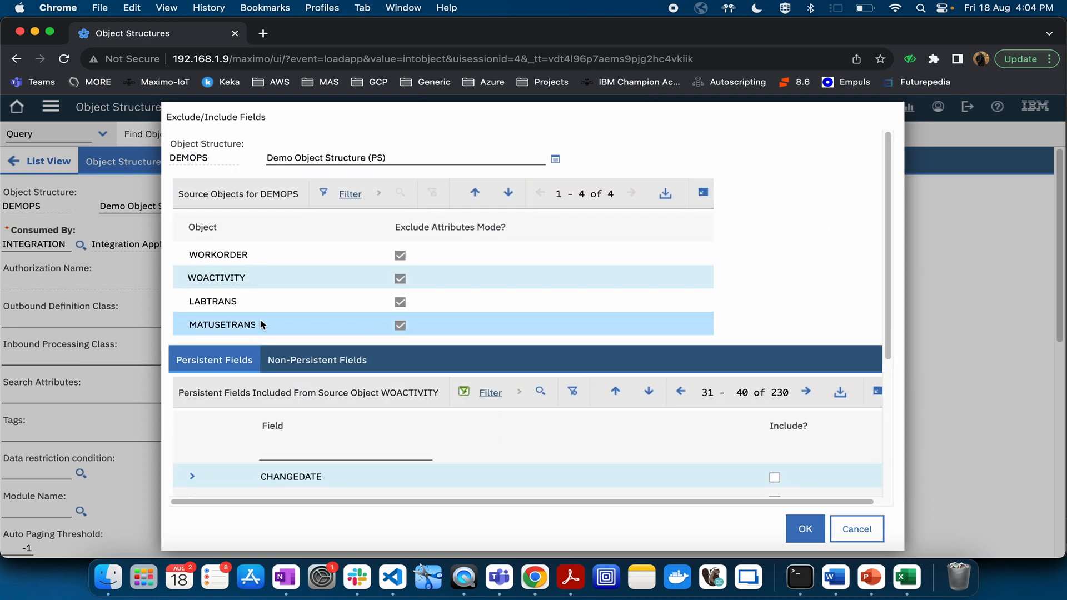
# - Look through WOACTIVITY's non-persistent fields and check which of them are included
pyautogui.click(225, 301)
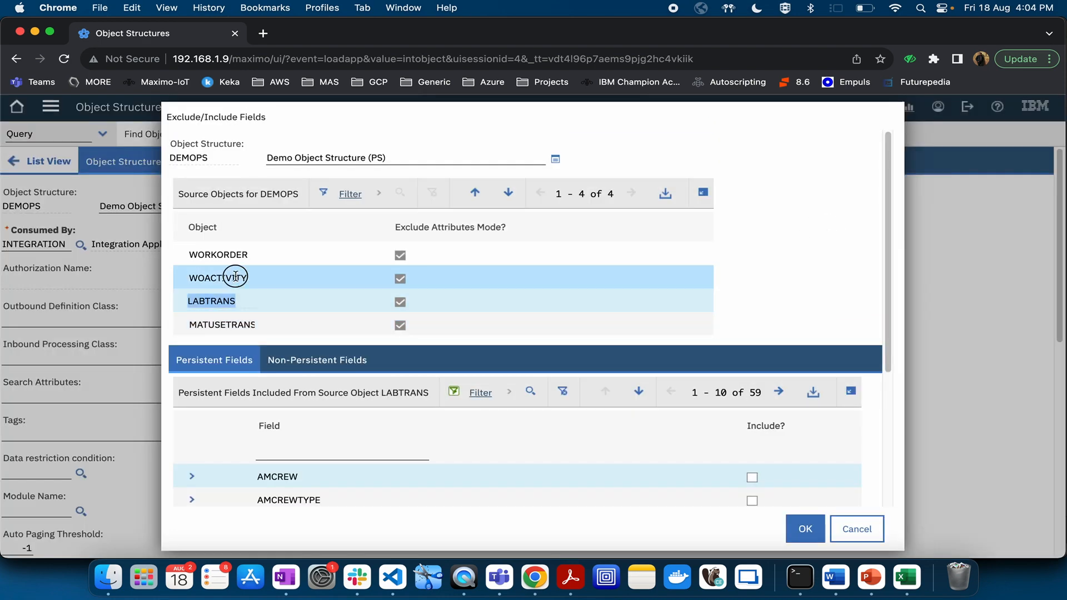
pyautogui.click(208, 278)
pyautogui.moveTo(887, 240); pyautogui.dragTo(886, 441)
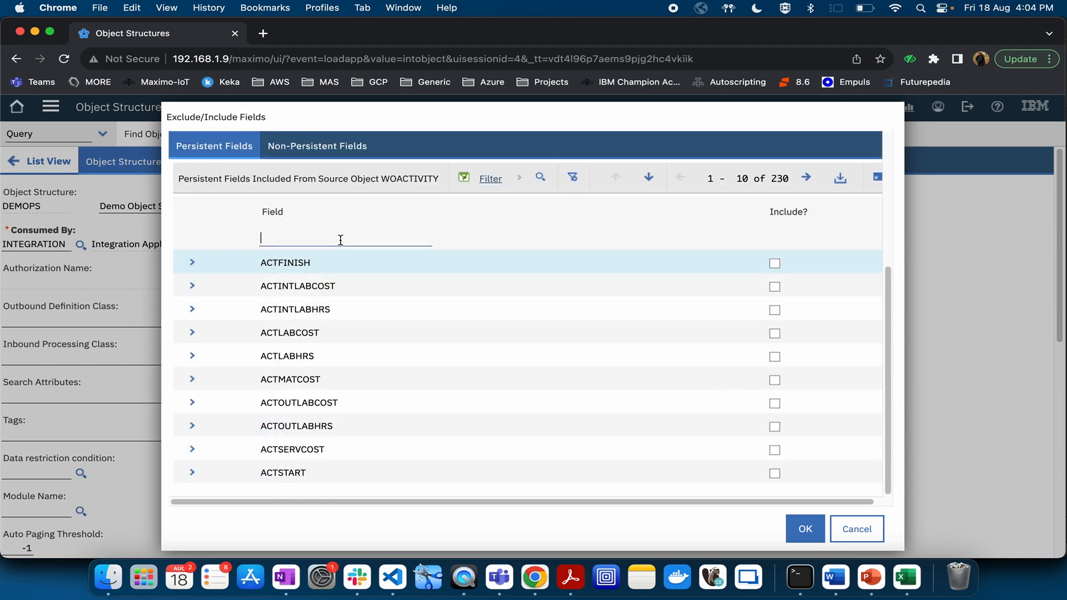
pyautogui.click(294, 142)
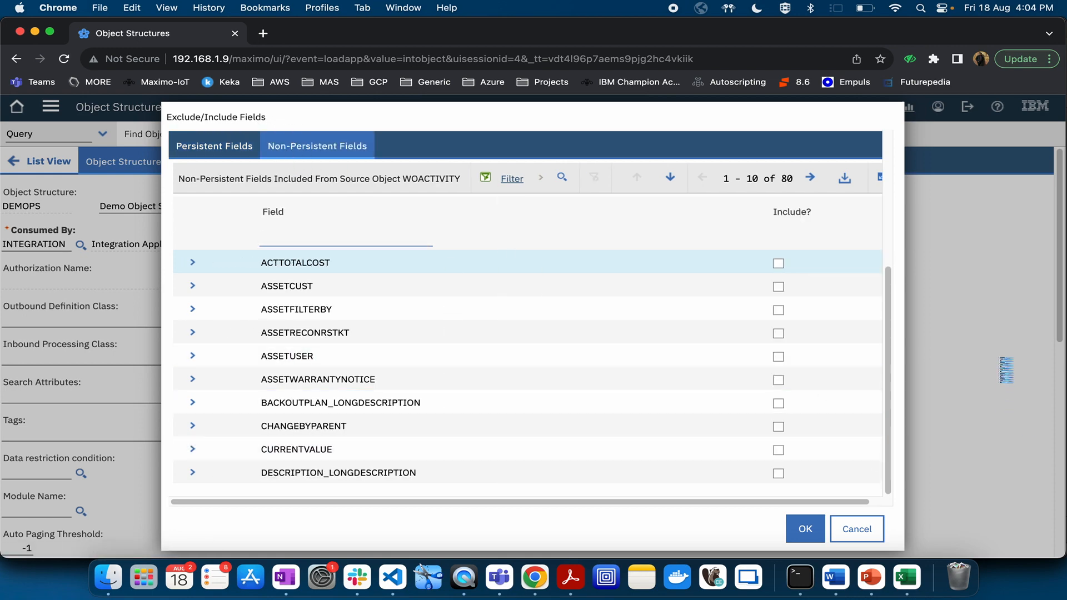
pyautogui.scroll(5, 891, 253)
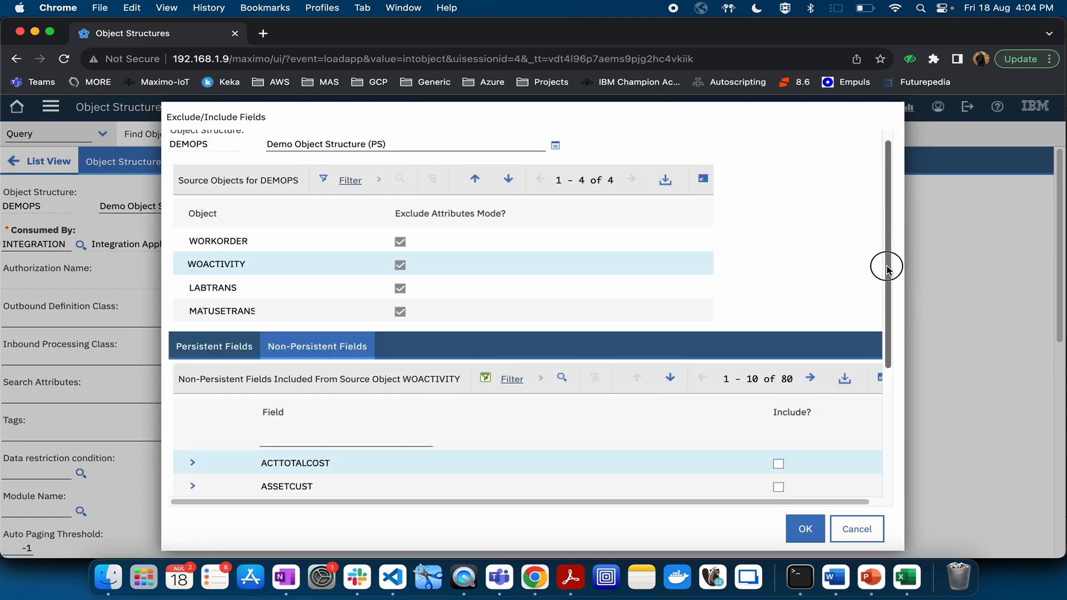
pyautogui.moveTo(886, 265); pyautogui.dragTo(886, 436)
pyautogui.click(809, 177)
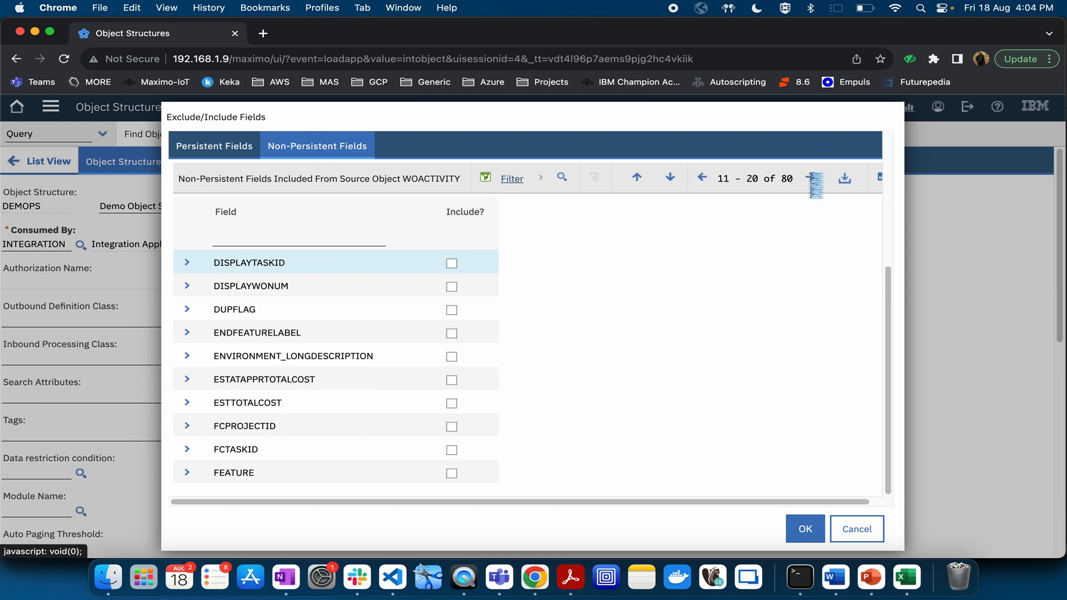
pyautogui.click(810, 178)
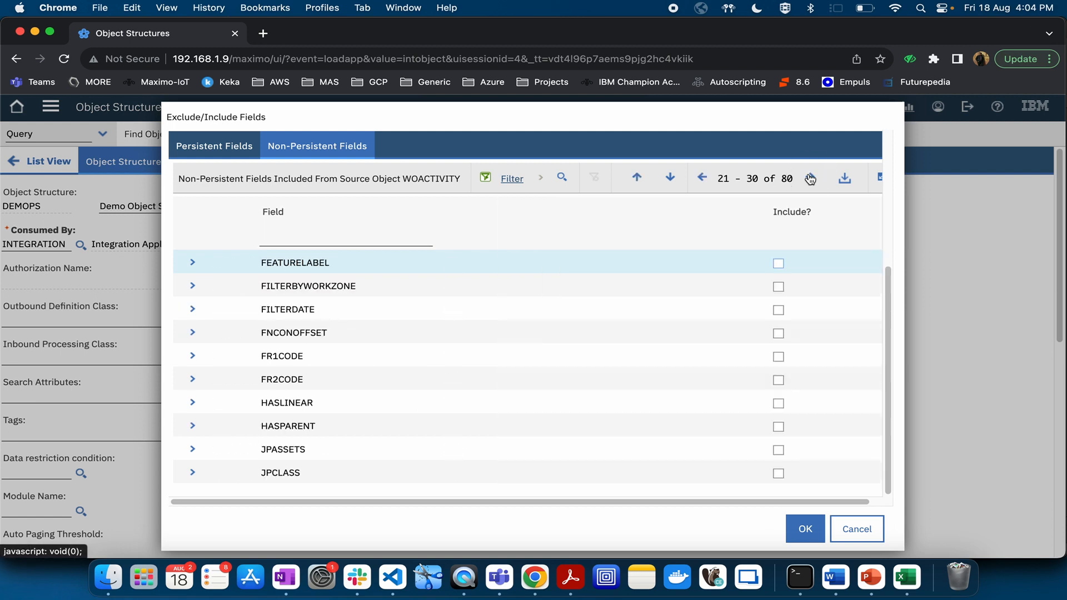
pyautogui.click(810, 178)
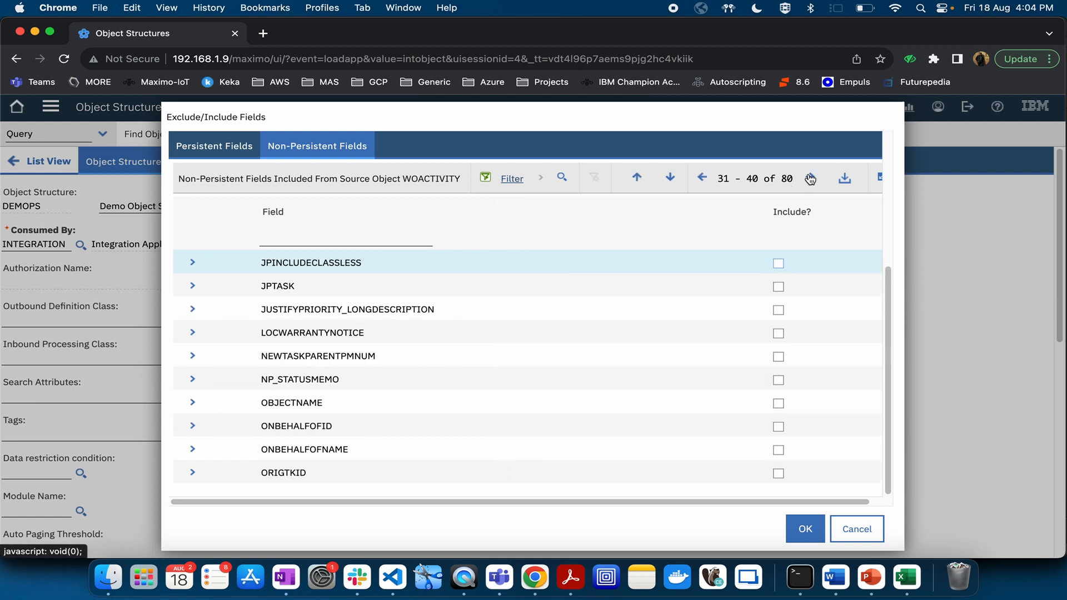
pyautogui.click(810, 177)
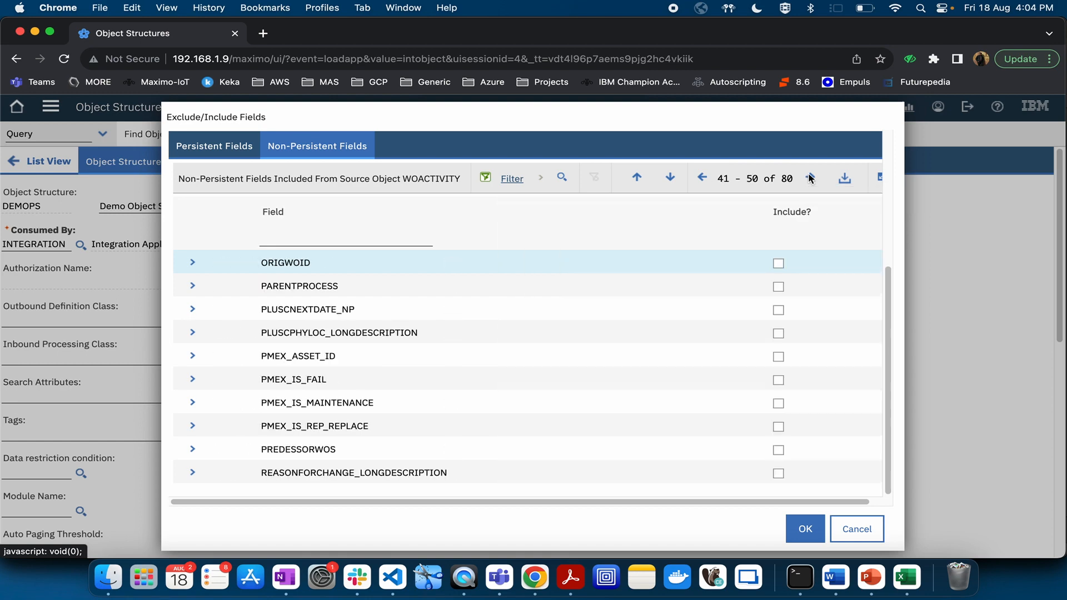
pyautogui.click(810, 178)
pyautogui.click(810, 178)
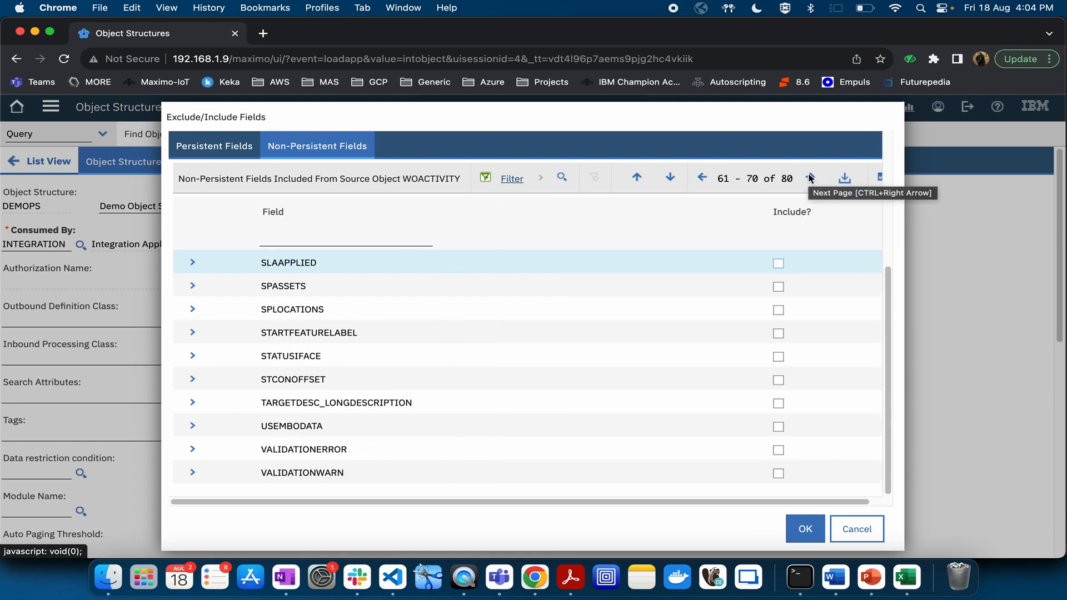
pyautogui.click(810, 178)
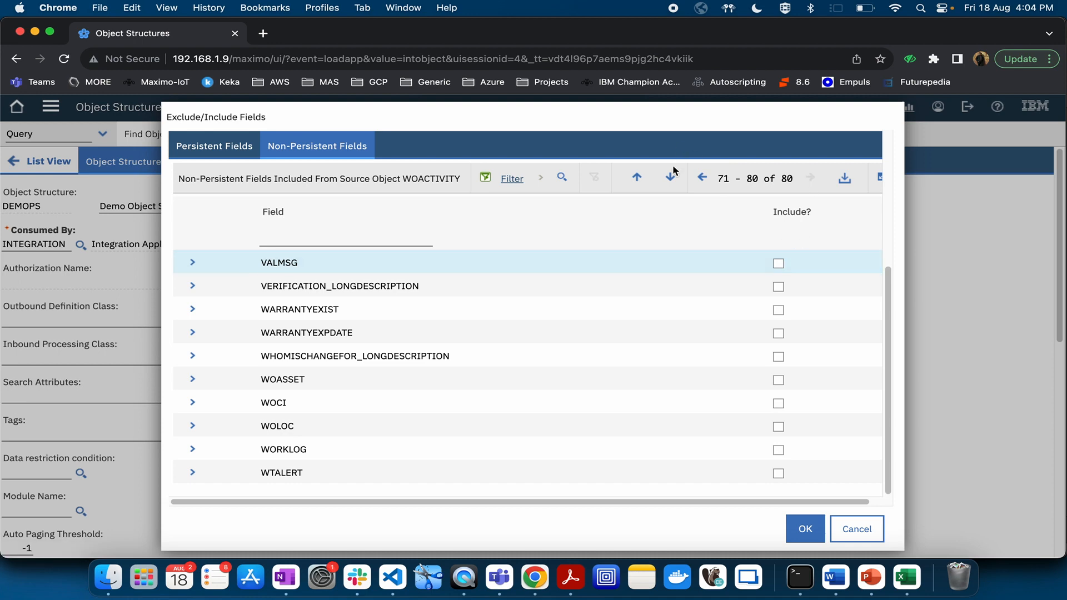
pyautogui.click(702, 178)
pyautogui.click(702, 178)
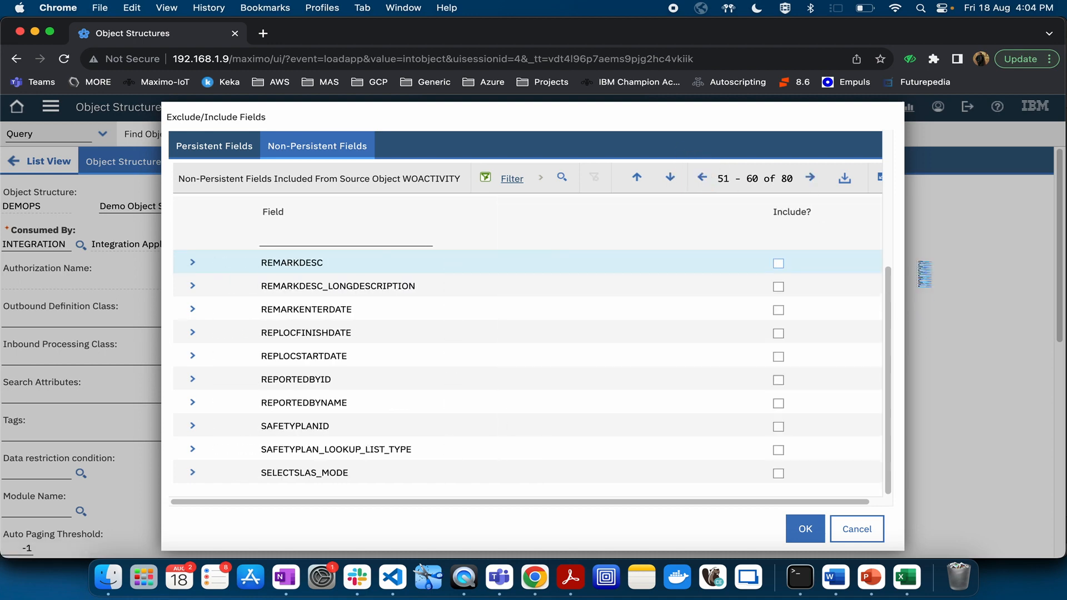
pyautogui.scroll(5, 886, 228)
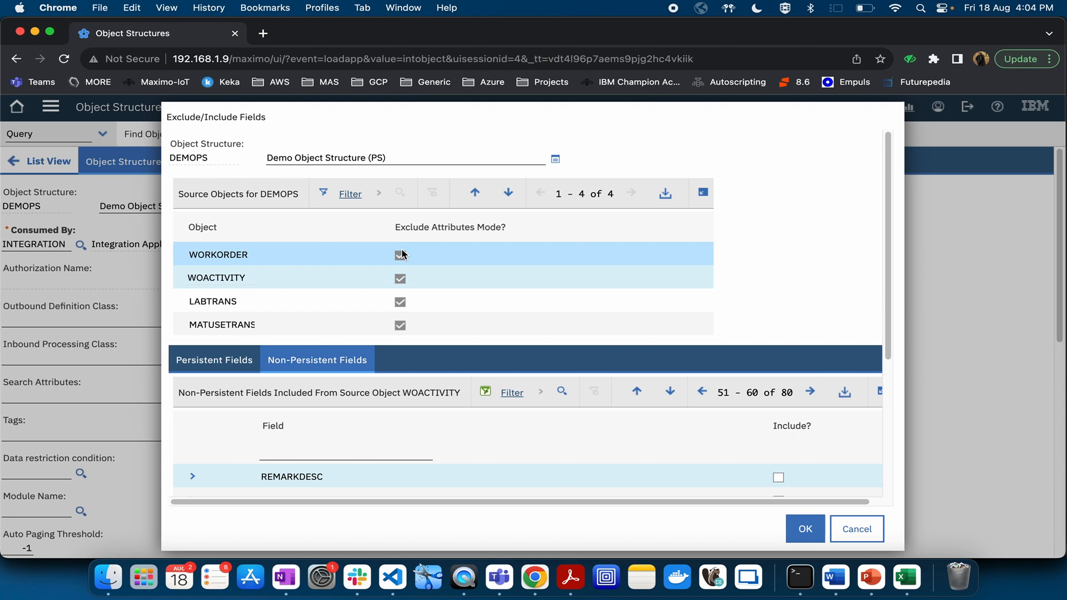
# - Select the LABTRANS source object and include its non-persistent fields LABORNAME, WONUM and TASKID
pyautogui.click(258, 303)
pyautogui.scroll(-5, 887, 277)
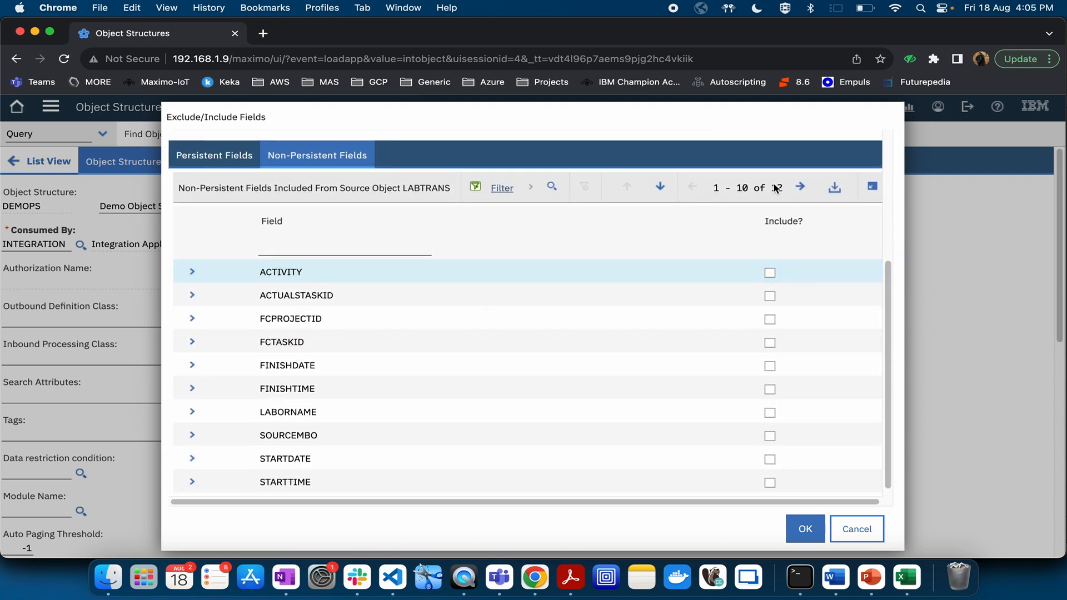
pyautogui.click(769, 413)
pyautogui.click(799, 186)
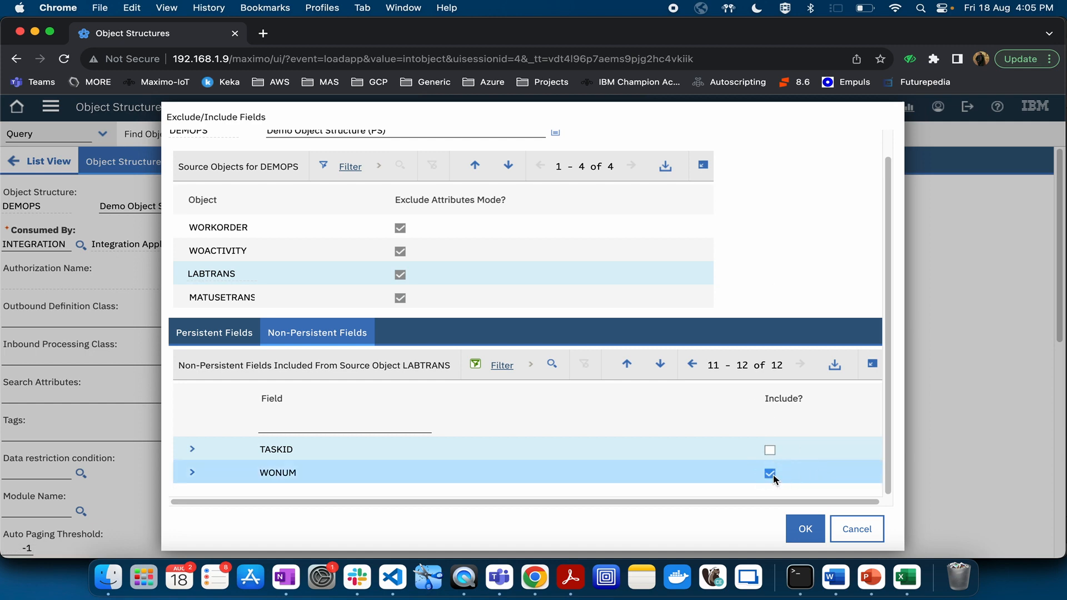
pyautogui.click(691, 365)
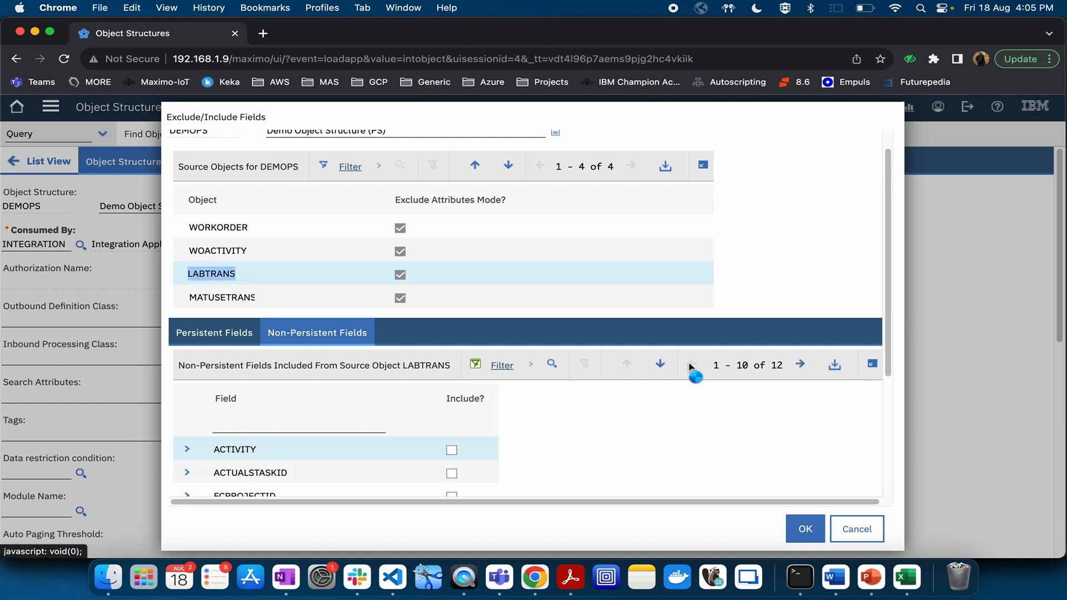
pyautogui.click(800, 365)
pyautogui.click(452, 449)
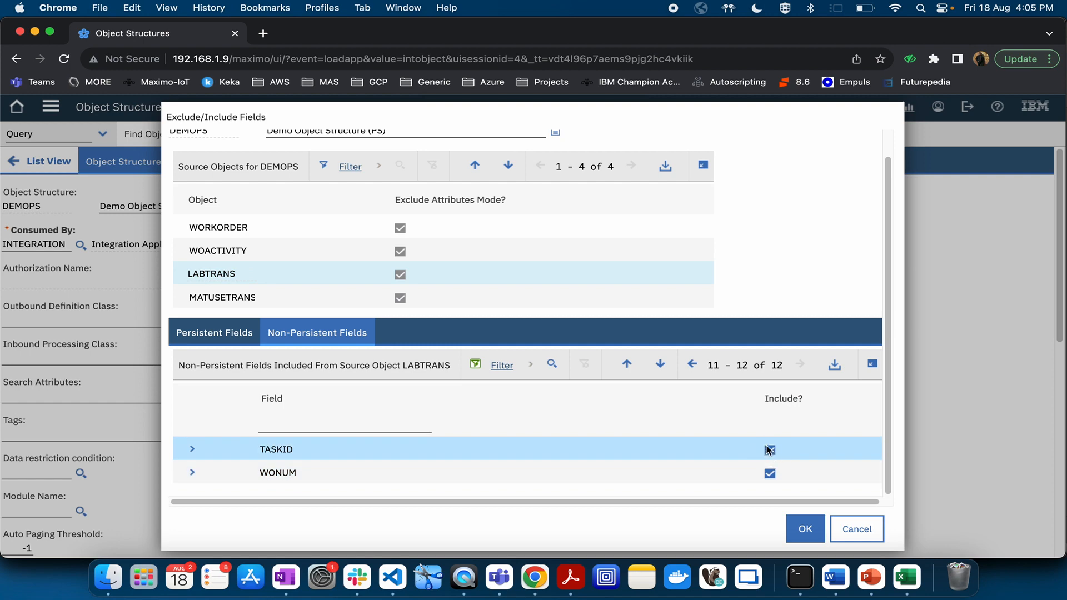
pyautogui.click(701, 366)
pyautogui.moveTo(890, 319); pyautogui.dragTo(887, 476)
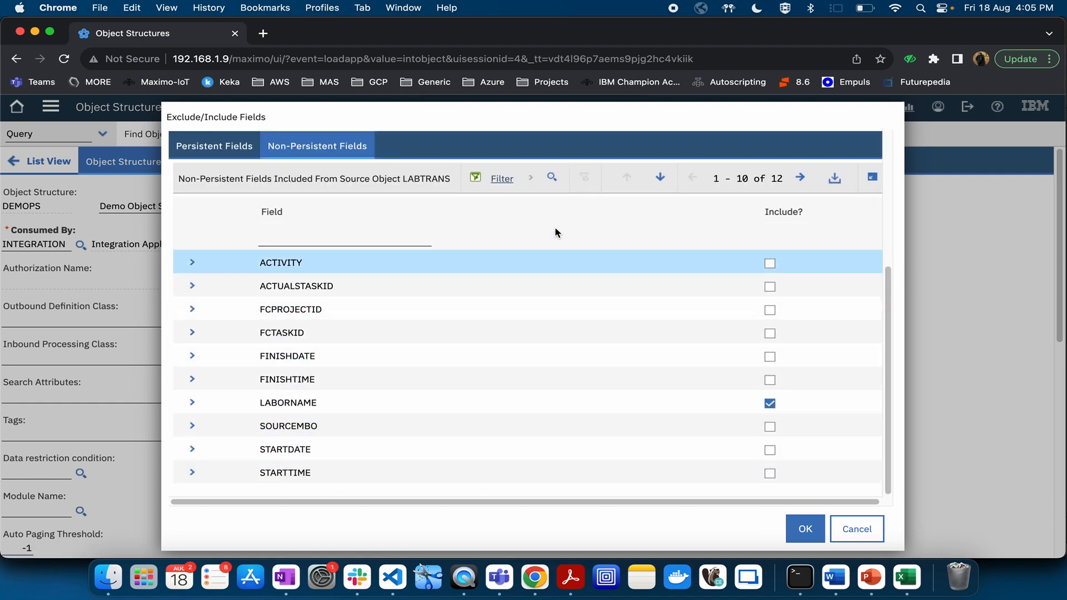
# - Include the persistent field REGULARHRS of LABTRANS and return to the list of source objects
pyautogui.click(240, 148)
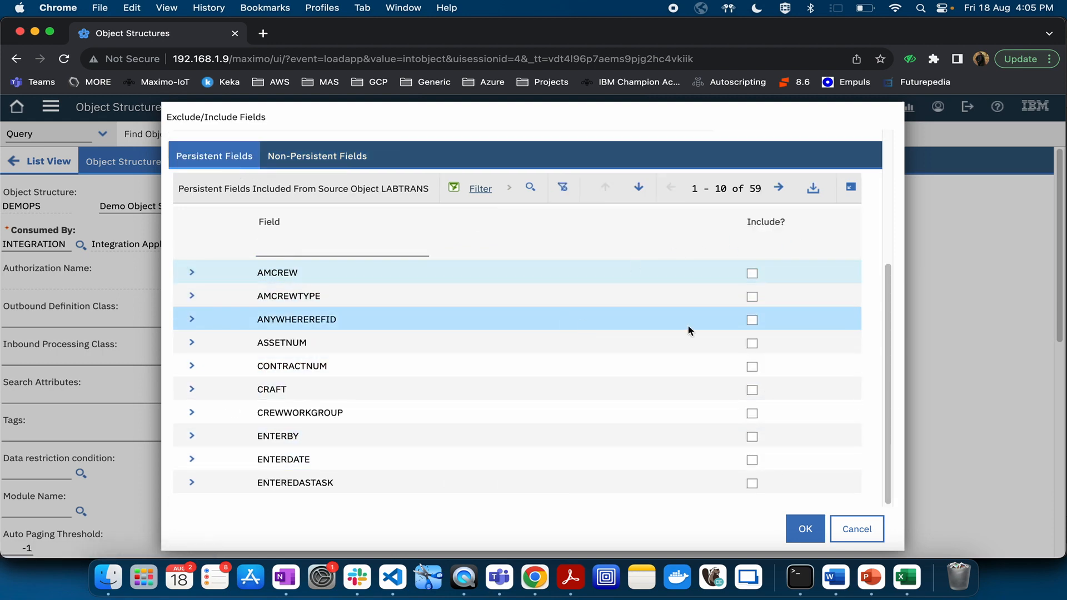
pyautogui.click(780, 189)
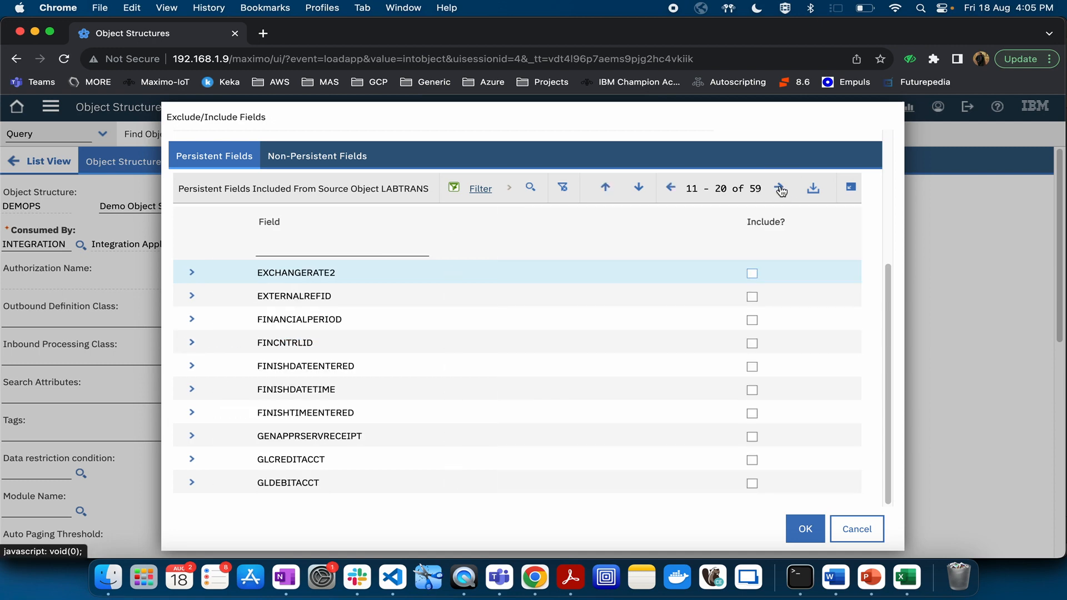
pyautogui.click(780, 190)
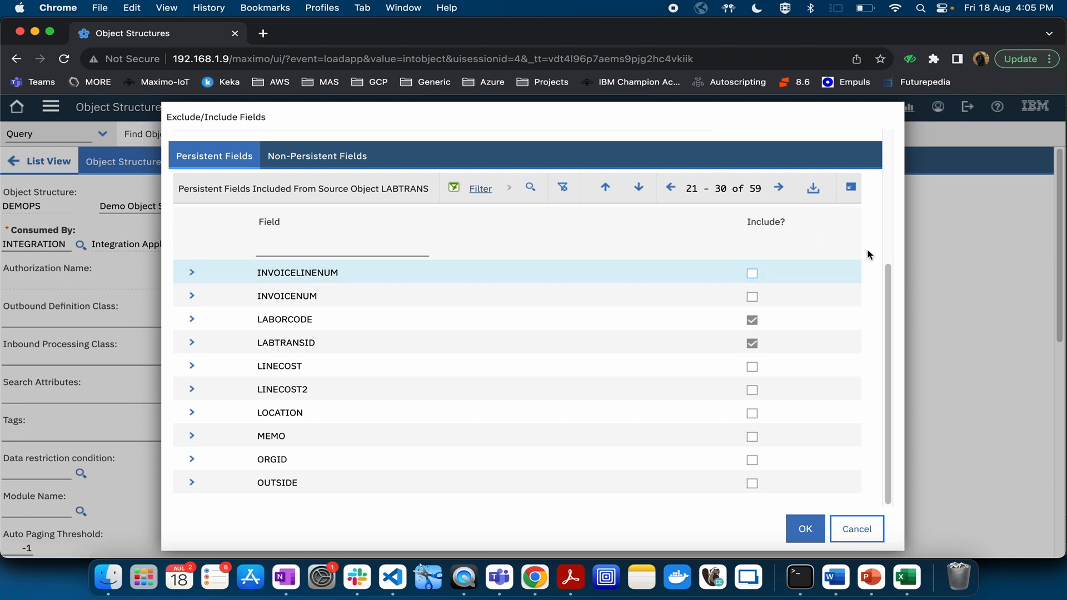
pyautogui.scroll(5, 888, 243)
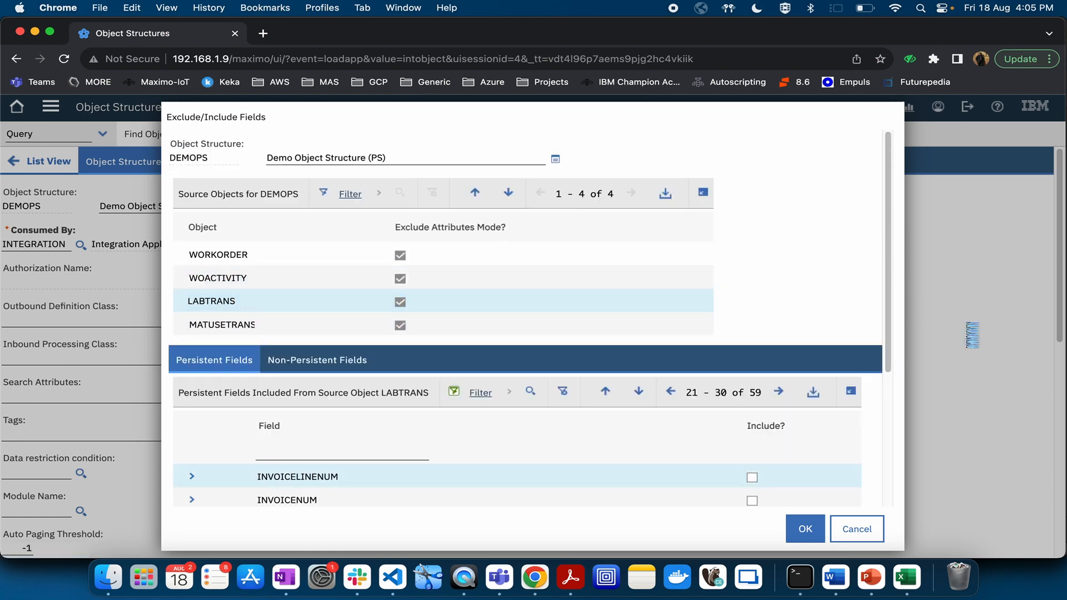
pyautogui.moveTo(886, 319); pyautogui.dragTo(884, 447)
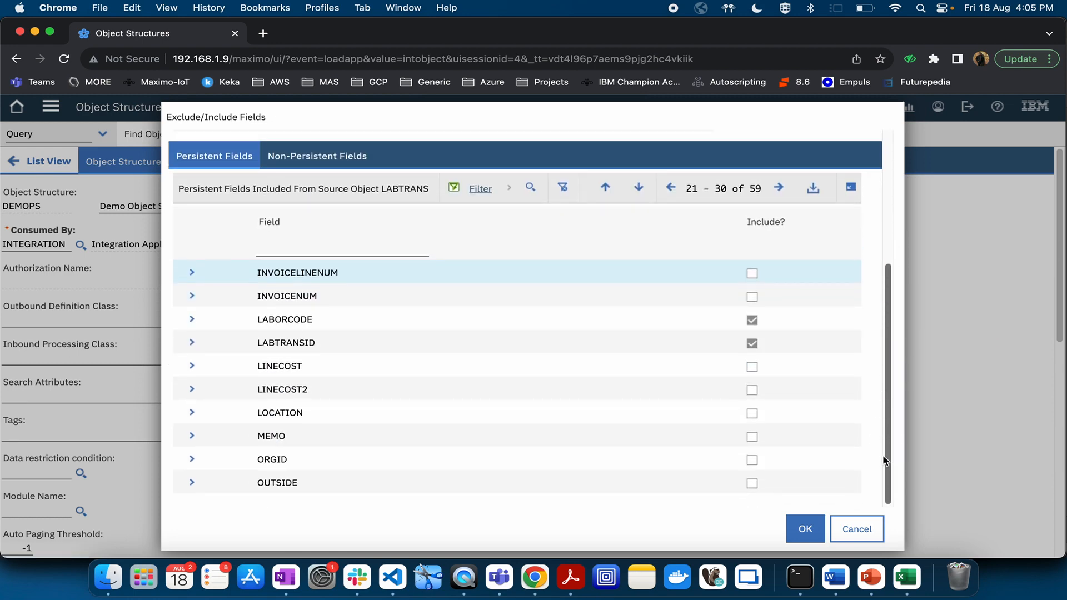
pyautogui.click(780, 188)
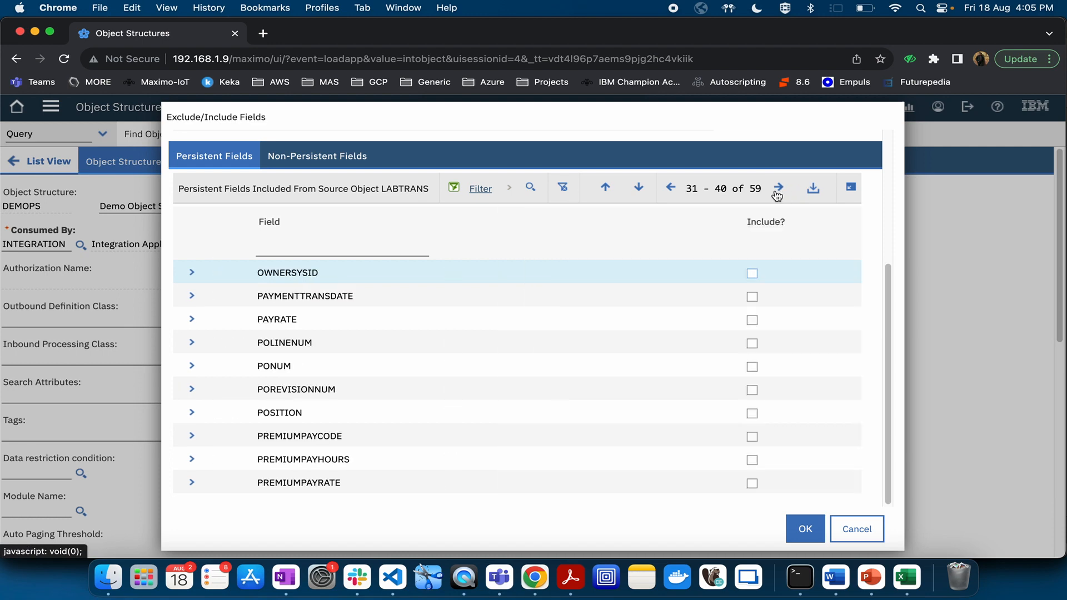
pyautogui.click(780, 188)
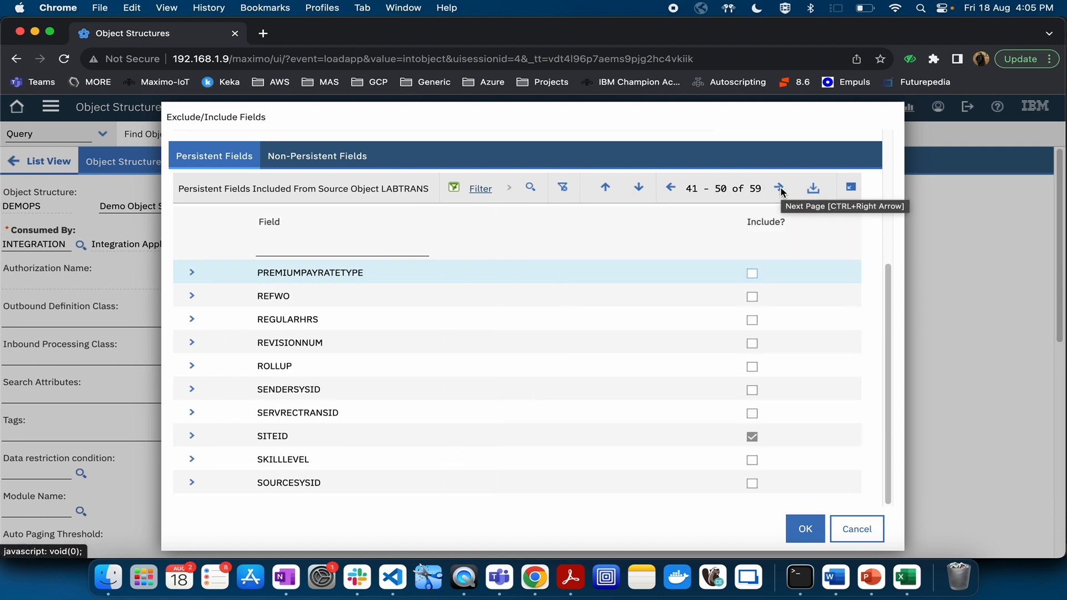
pyautogui.click(753, 320)
pyautogui.scroll(5, 864, 246)
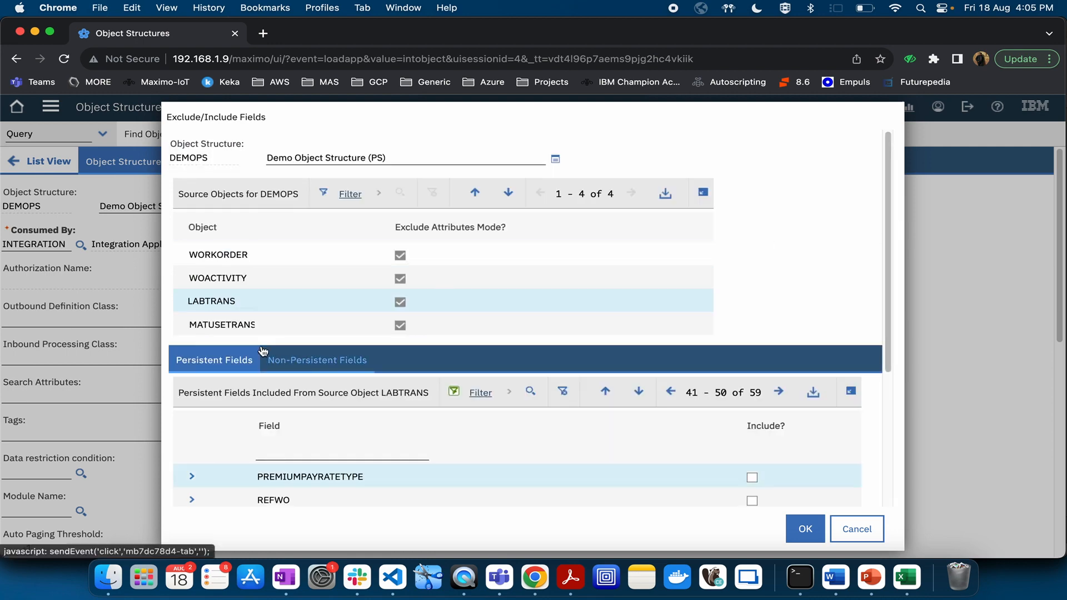
# - Select the MATUSETRANS source object and include its persistent field ITEMNUM
pyautogui.click(221, 324)
pyautogui.moveTo(887, 284); pyautogui.dragTo(883, 460)
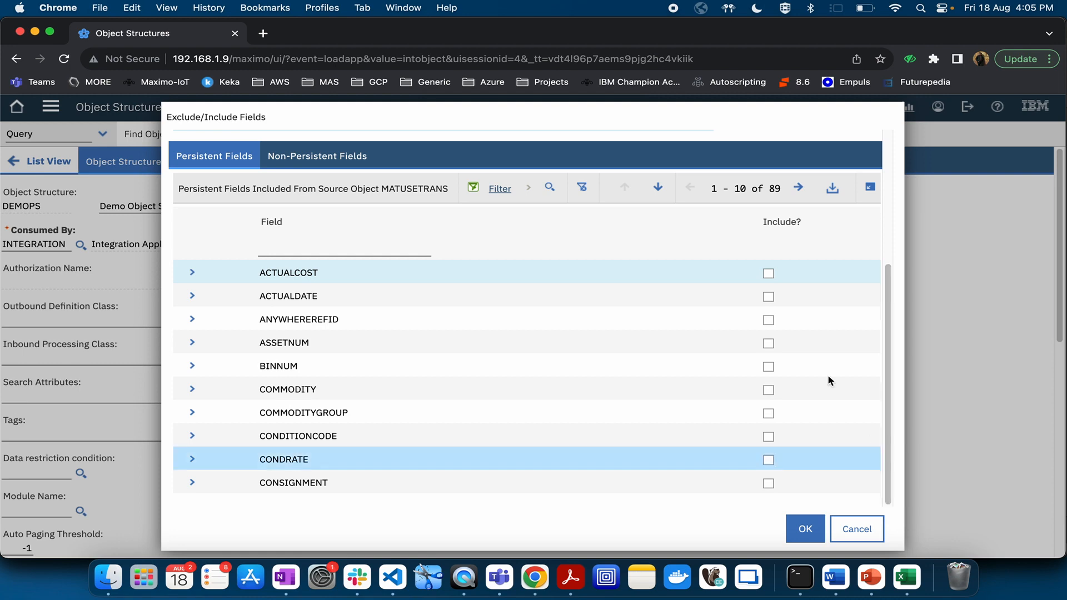
pyautogui.click(799, 188)
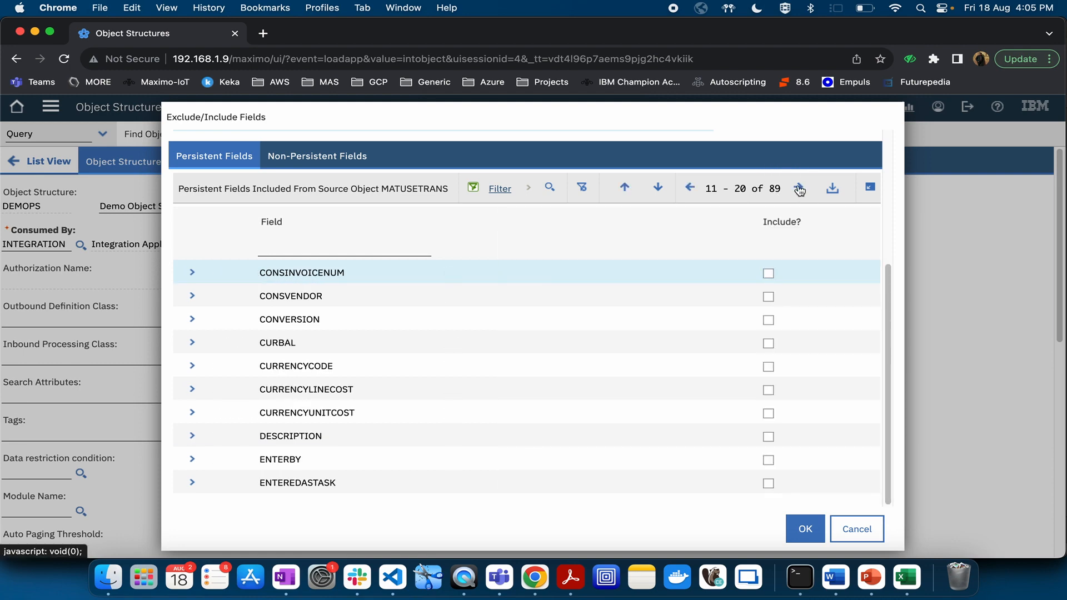
pyautogui.click(800, 189)
pyautogui.click(799, 189)
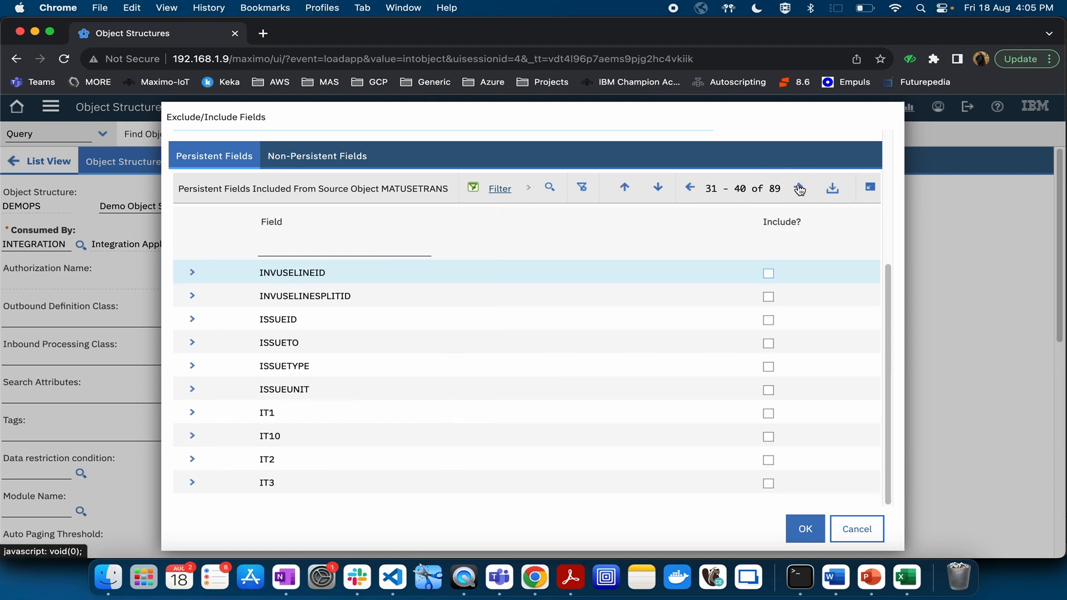
pyautogui.click(799, 190)
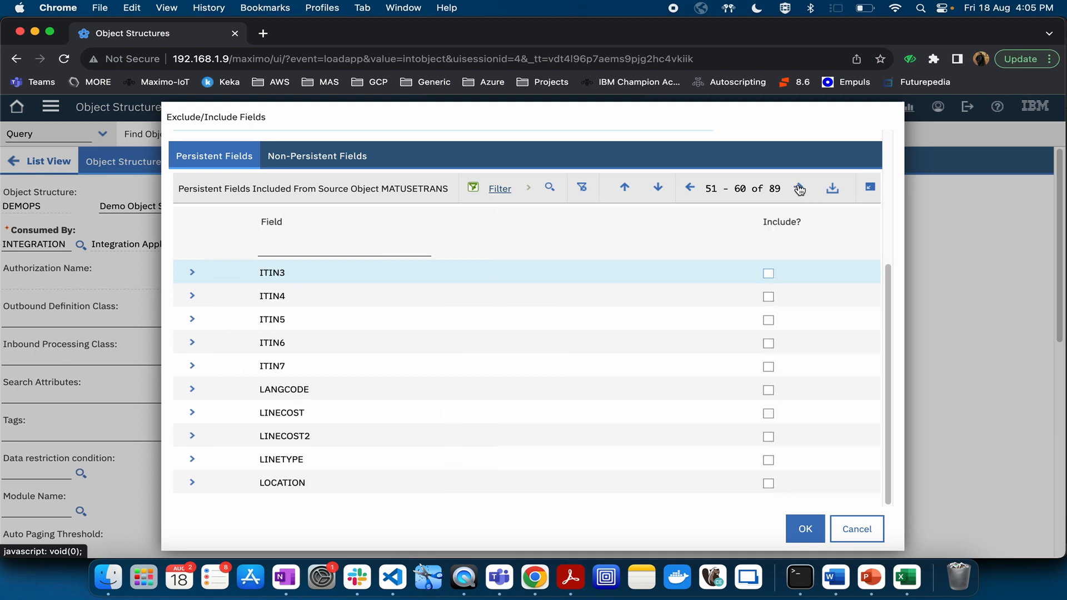
pyautogui.click(690, 189)
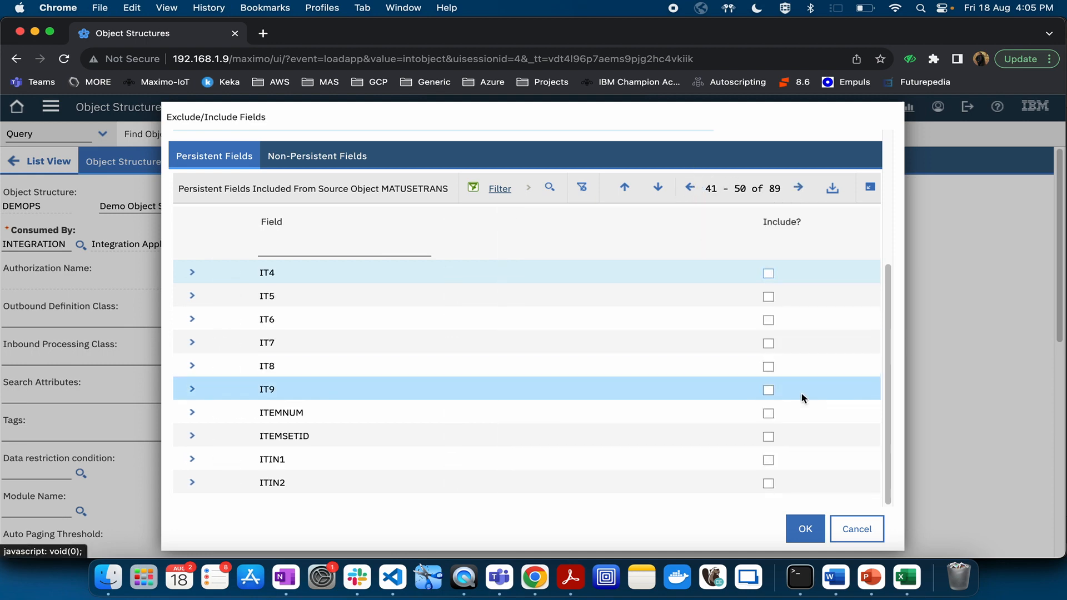
pyautogui.click(768, 413)
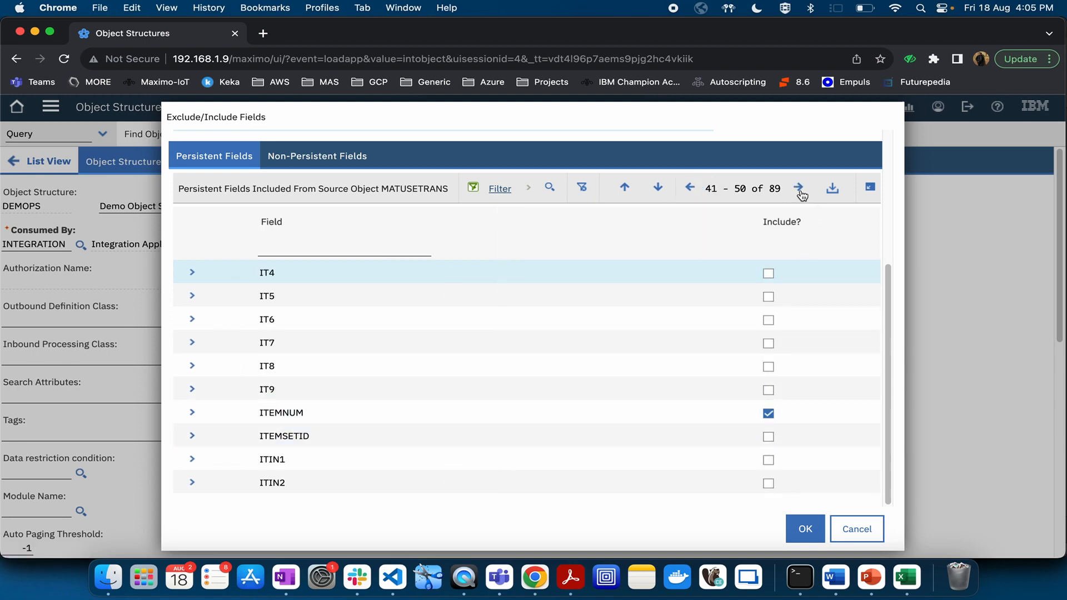
# - Include the persistent fields MRNUM and REFWO of MATUSETRANS
pyautogui.click(800, 193)
pyautogui.click(800, 193)
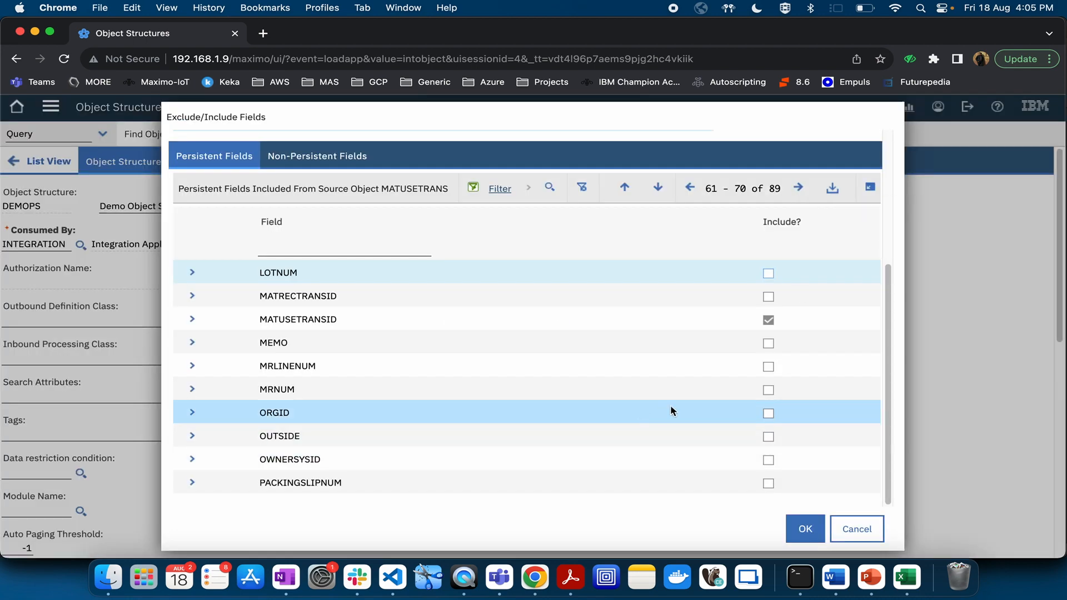
pyautogui.click(768, 390)
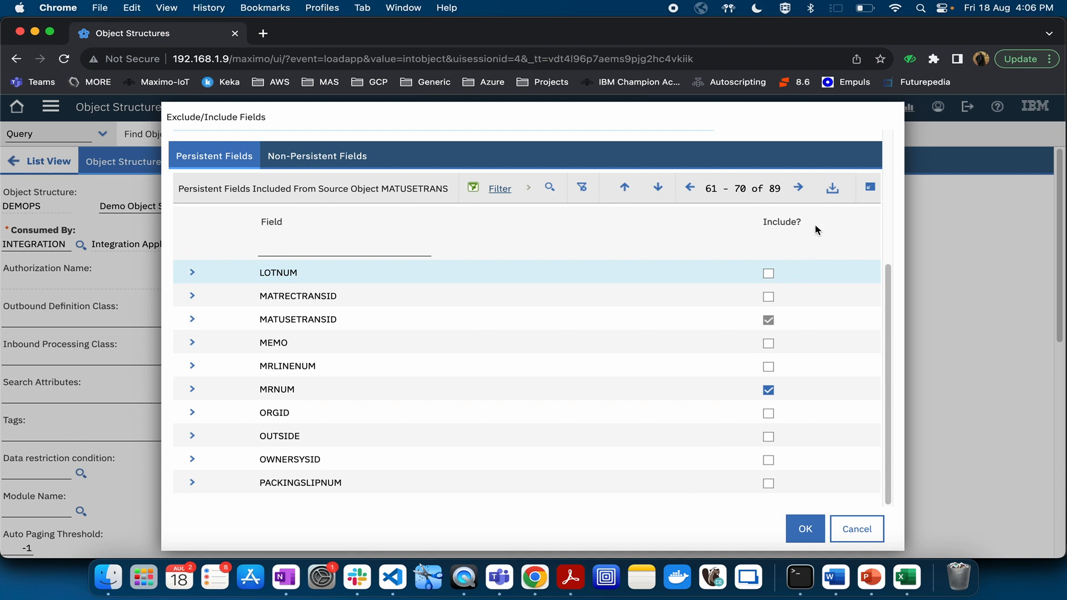
pyautogui.click(798, 189)
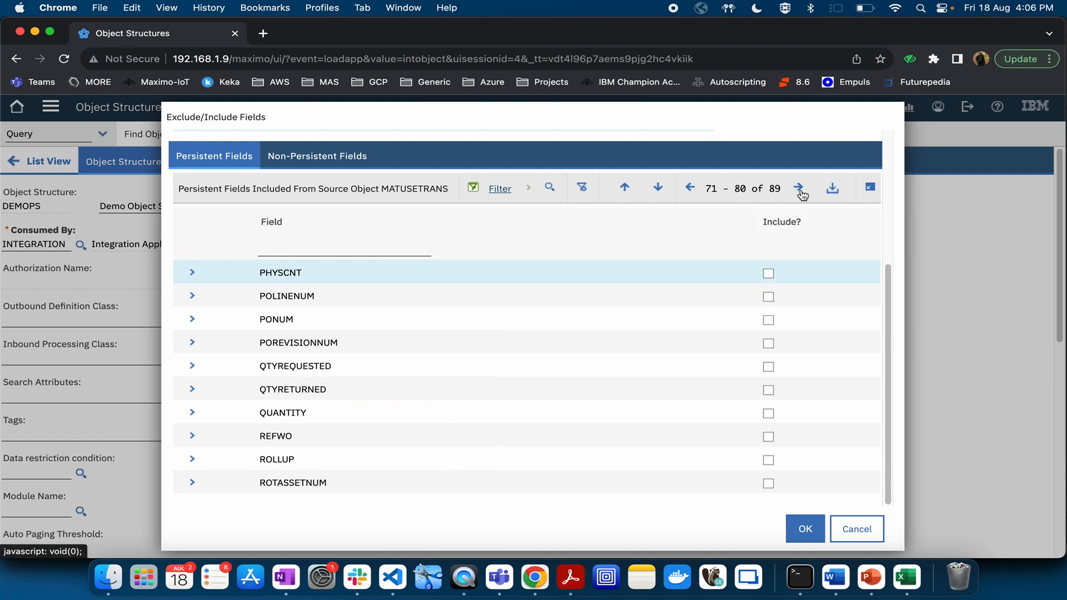
pyautogui.click(768, 437)
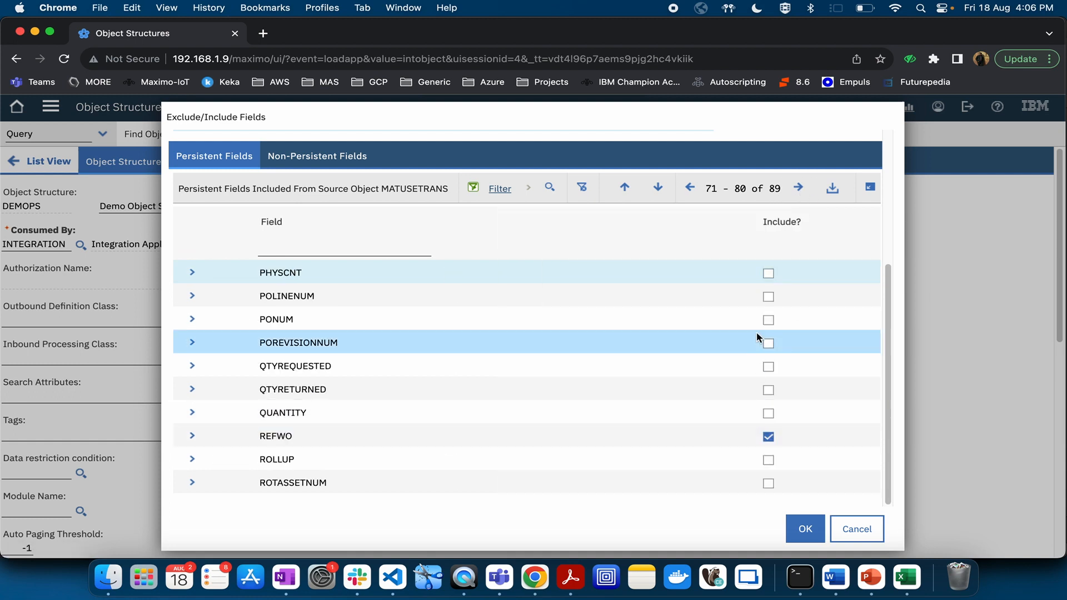
# - Include the persistent field STORELOC of MATUSETRANS and confirm the field selection for DEMOPS
pyautogui.click(799, 189)
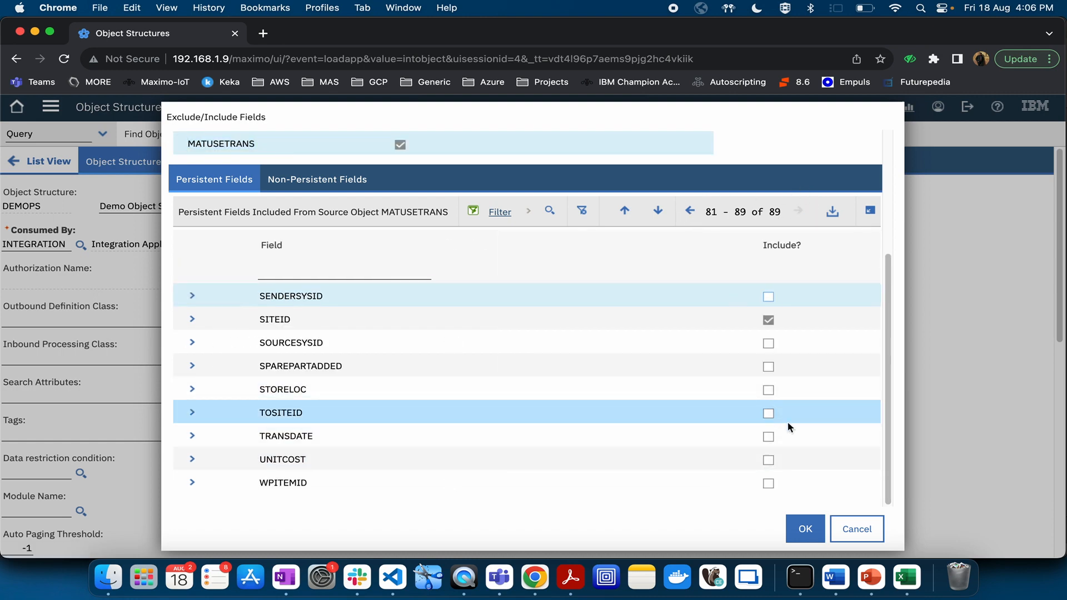
pyautogui.click(768, 390)
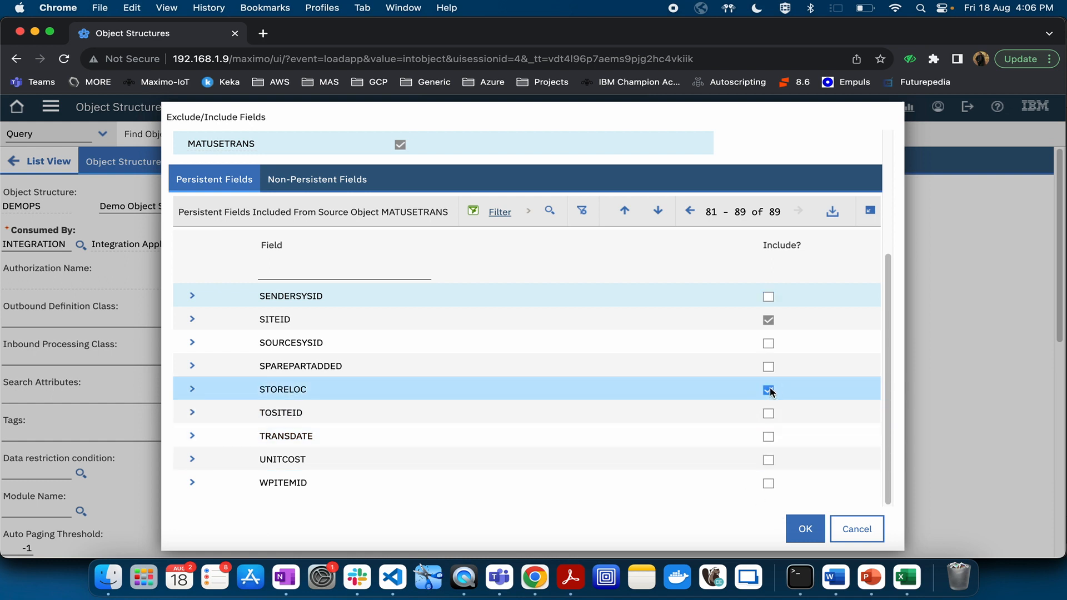
pyautogui.click(807, 530)
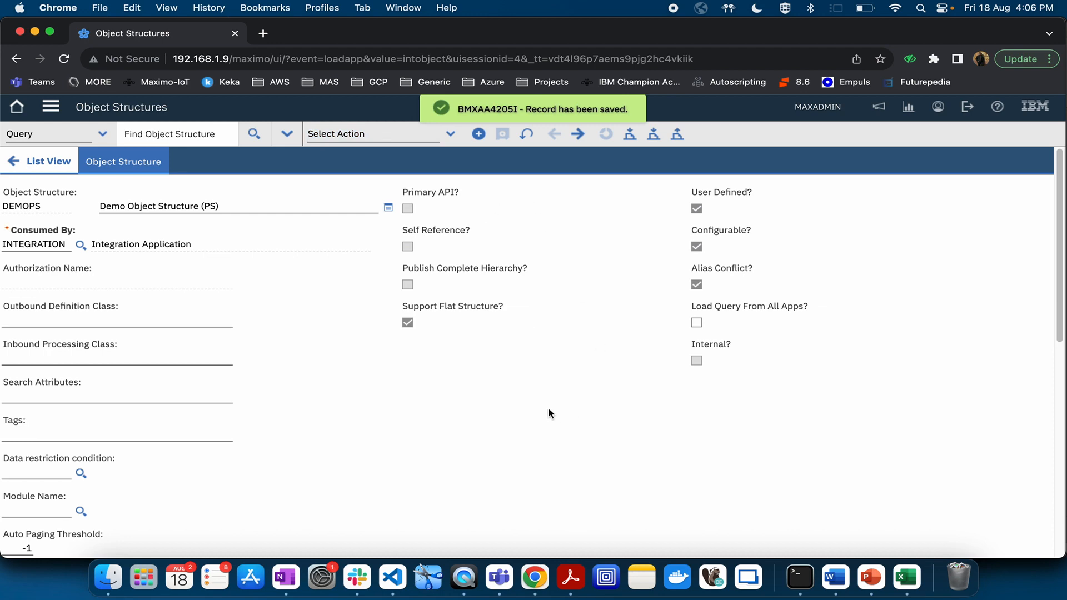
# - Open the alias settings of the DEMOPS object structure with the aliases of WORKORDER shown
pyautogui.moveTo(1058, 239); pyautogui.dragTo(1028, 150)
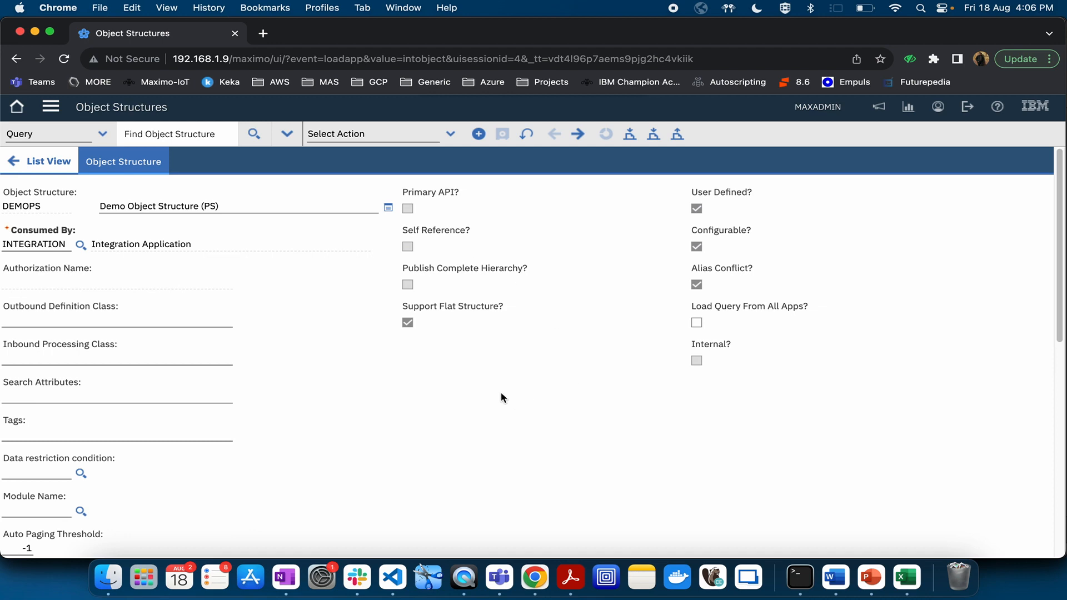
pyautogui.moveTo(1055, 311); pyautogui.dragTo(1048, 515)
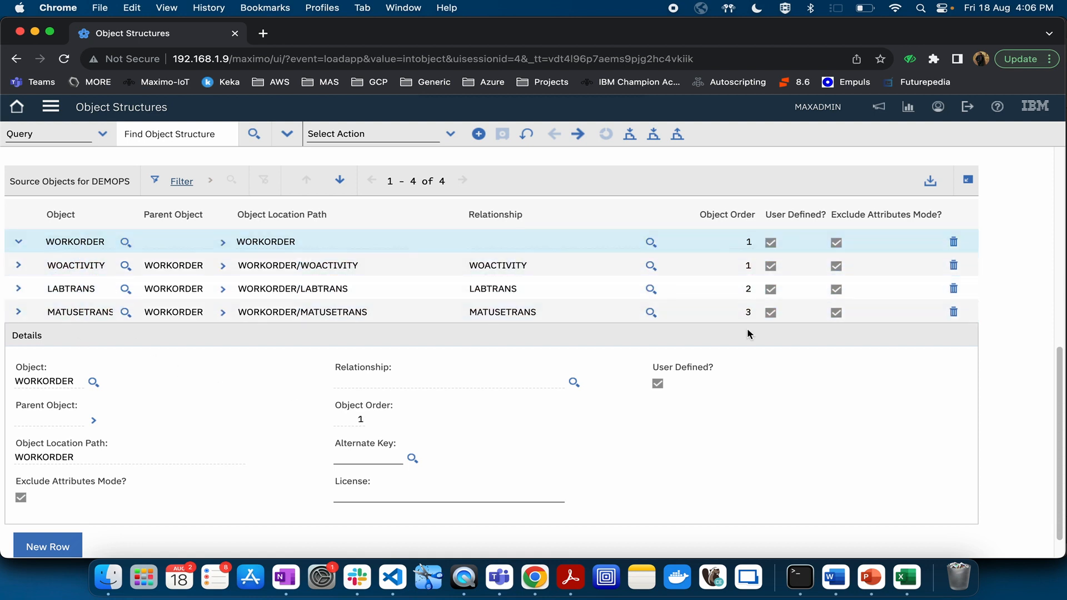
pyautogui.click(1060, 176)
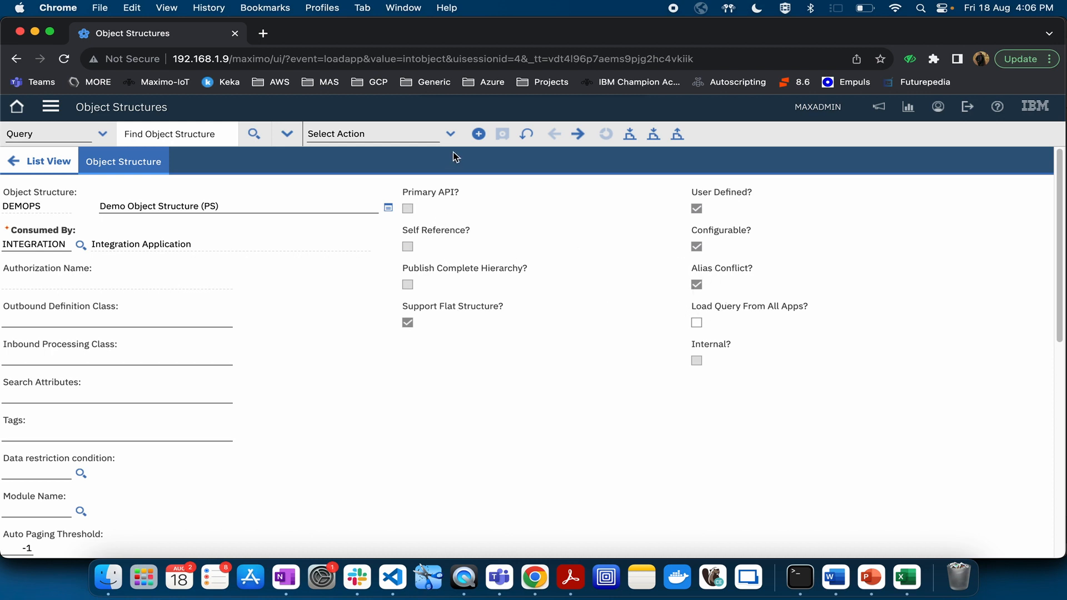
pyautogui.click(450, 134)
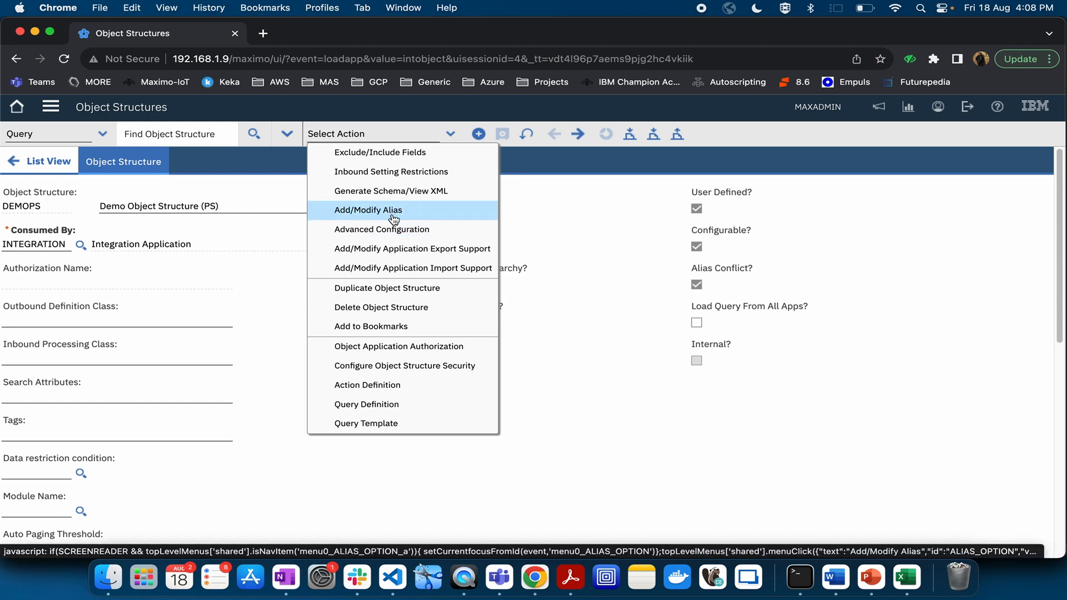
pyautogui.click(393, 218)
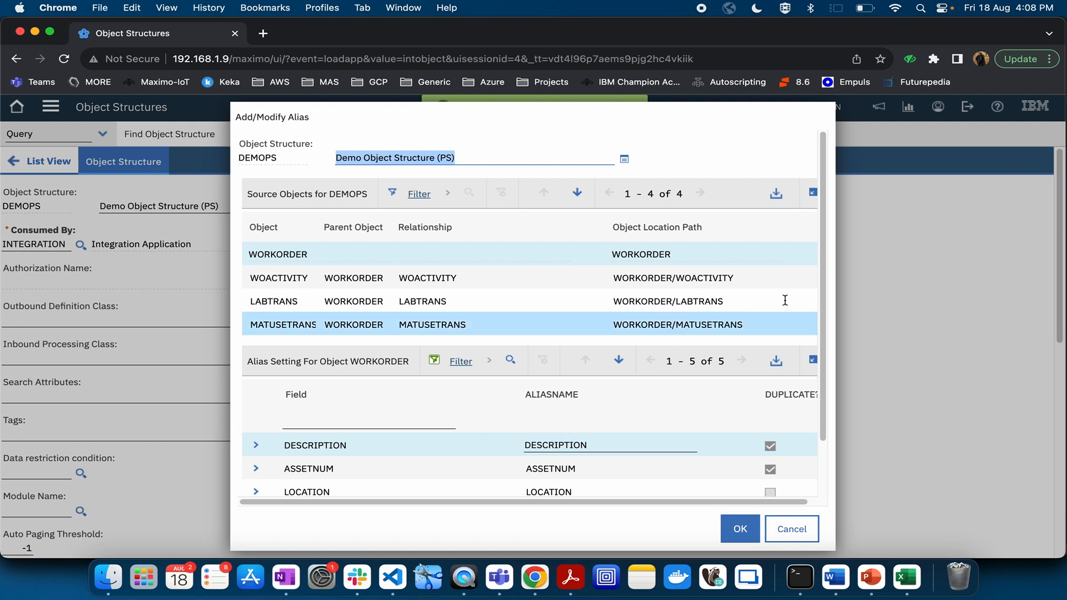
pyautogui.moveTo(822, 226); pyautogui.dragTo(809, 333)
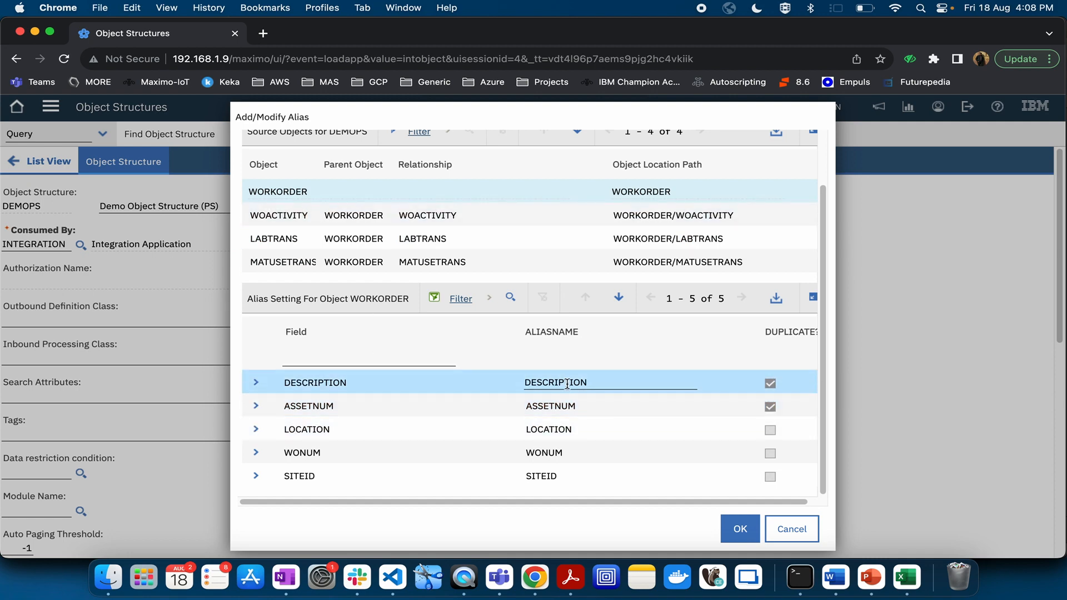
# - Check the alias settings of WOACTIVITY, LABTRANS, MATUSETRANS and WORKORDER for fields flagged as duplicates
pyautogui.click(281, 215)
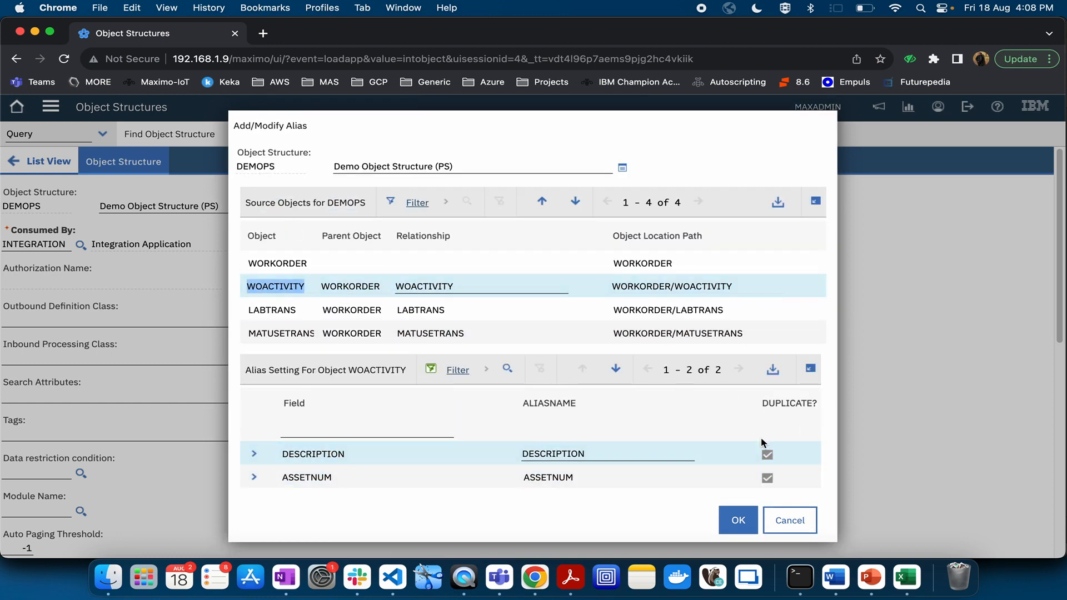
pyautogui.click(624, 477)
pyautogui.click(593, 450)
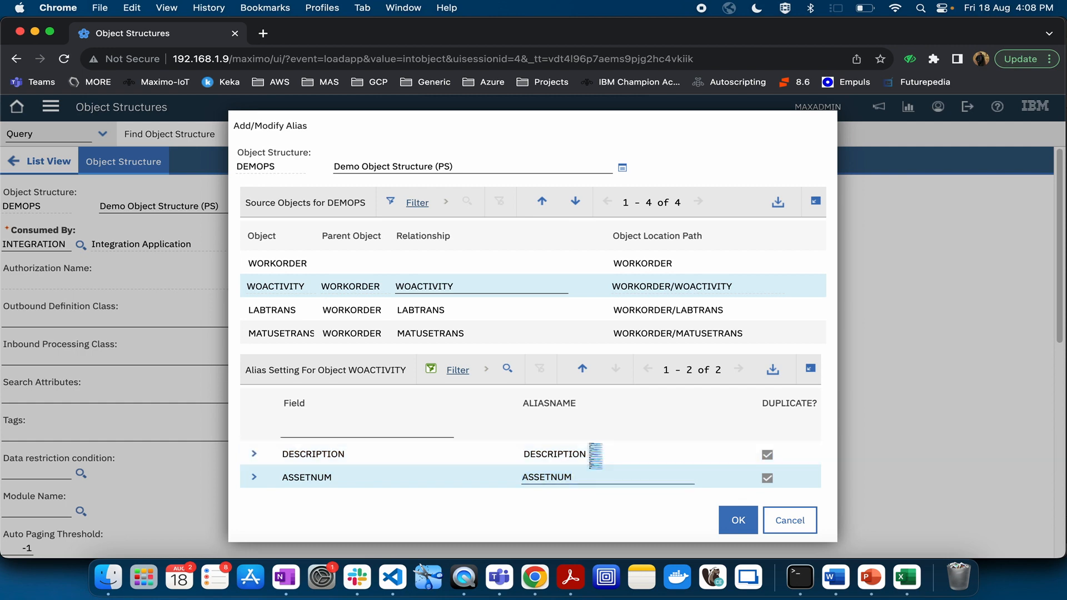
pyautogui.click(623, 476)
pyautogui.click(302, 310)
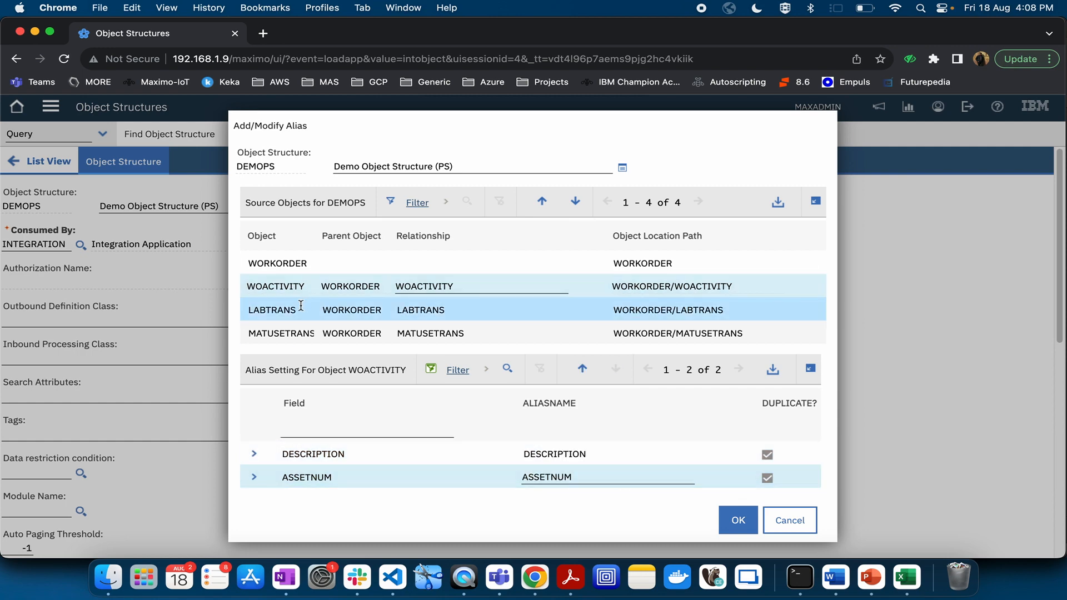
pyautogui.scroll(-2, 822, 433)
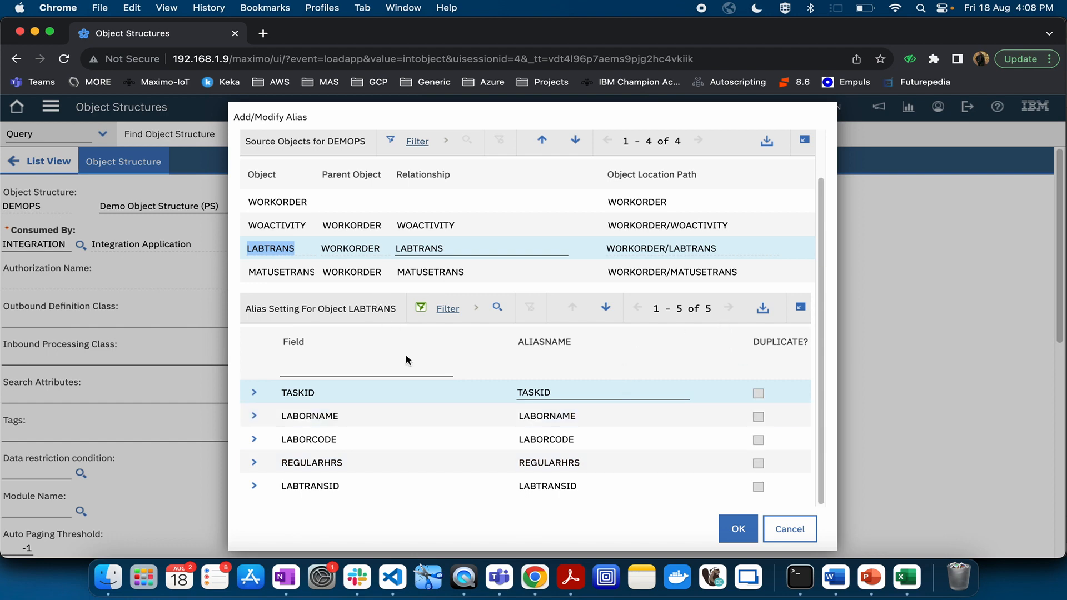
pyautogui.click(292, 274)
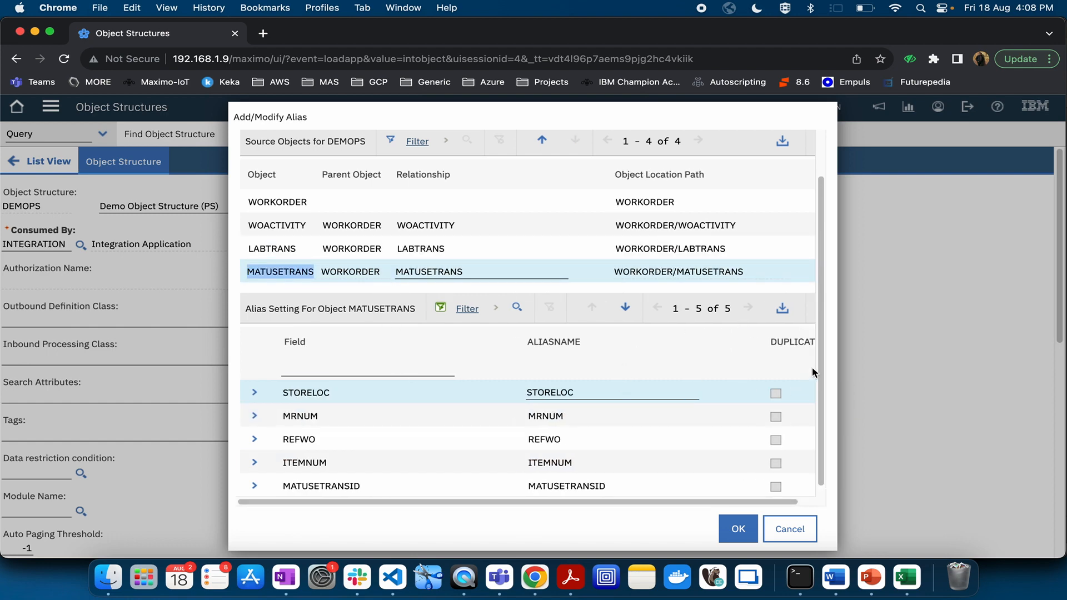
pyautogui.moveTo(819, 368); pyautogui.dragTo(805, 469)
pyautogui.click(290, 215)
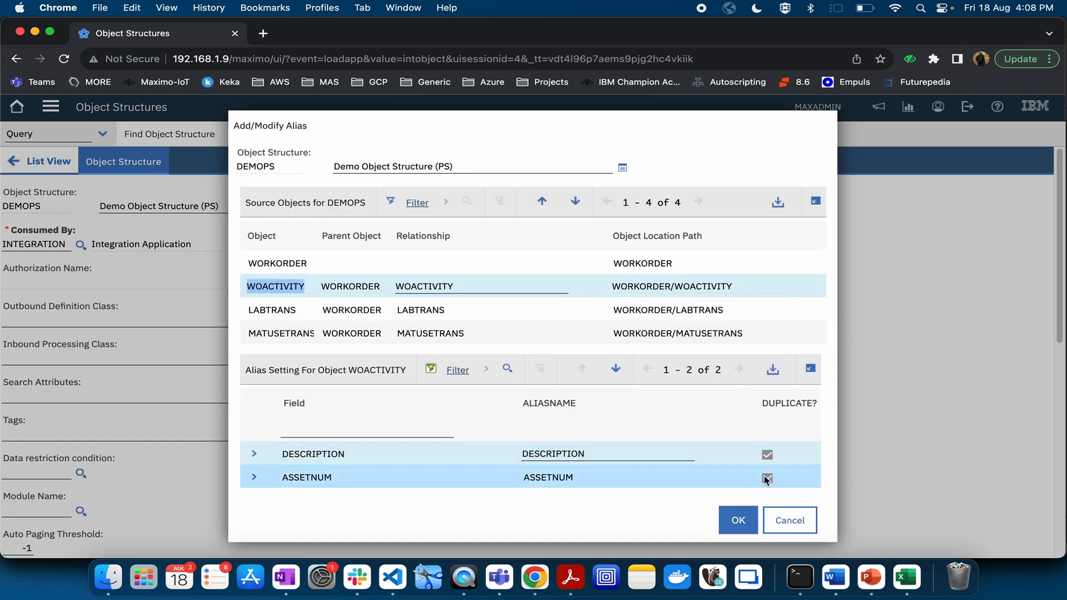
pyautogui.click(298, 263)
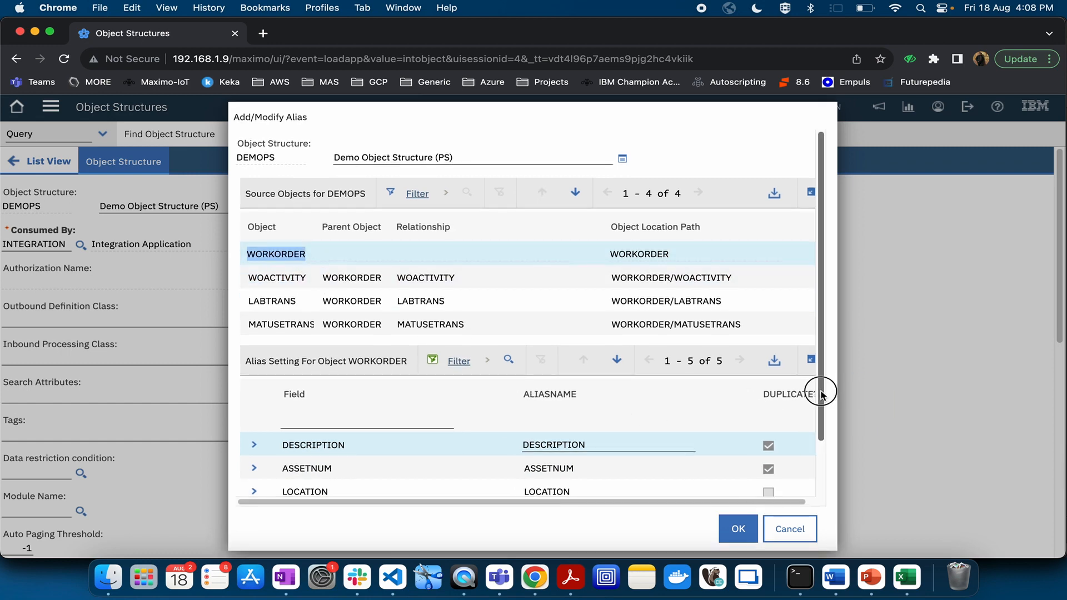
pyautogui.scroll(-2, 817, 391)
# - Set the alias of the DESCRIPTION field of WOACTIVITY to DESCRIPTION_WA
pyautogui.click(369, 215)
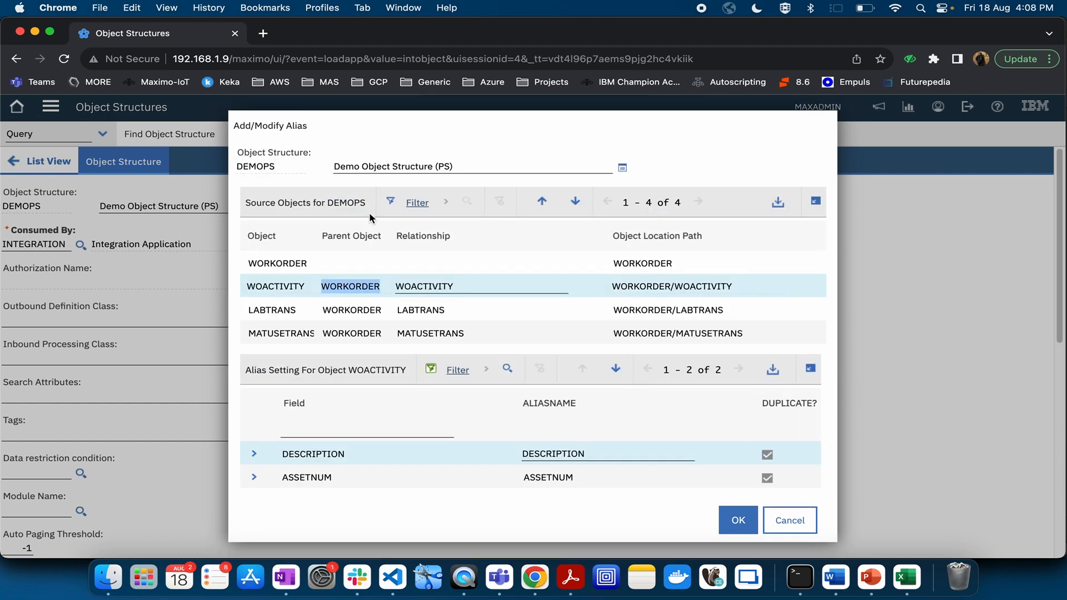
pyautogui.click(619, 446)
pyautogui.click(617, 448)
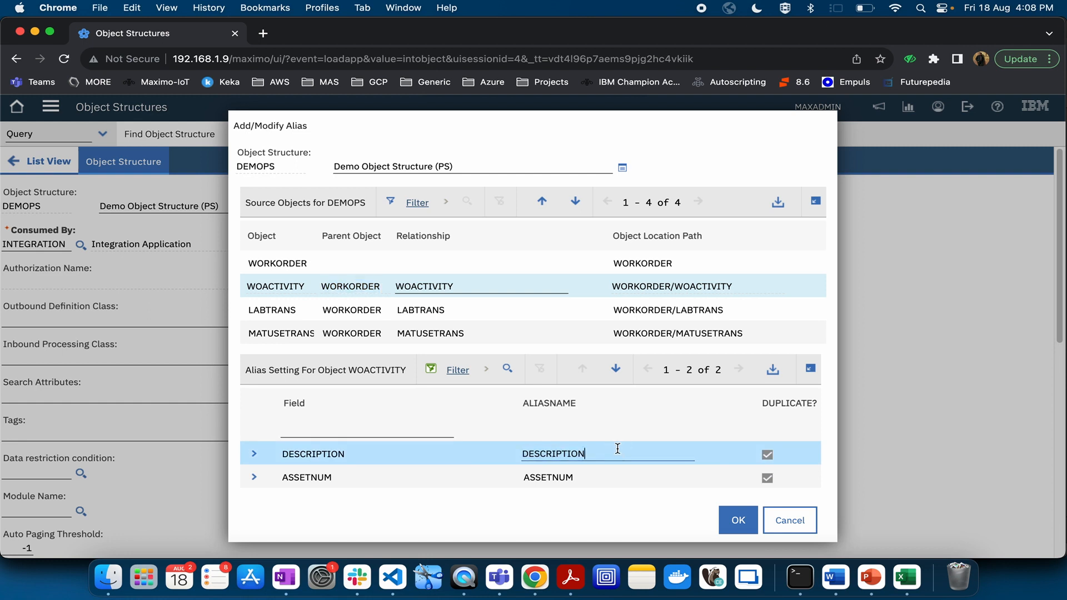
pyautogui.write('_')
pyautogui.write('WOACT')
pyautogui.press('BackSpace')
pyautogui.press('BackSpace')
pyautogui.write('A')
# - Set the alias of the ASSETNUM field of WOACTIVITY to ASSETNUM_WA and confirm the alias changes
pyautogui.click(635, 482)
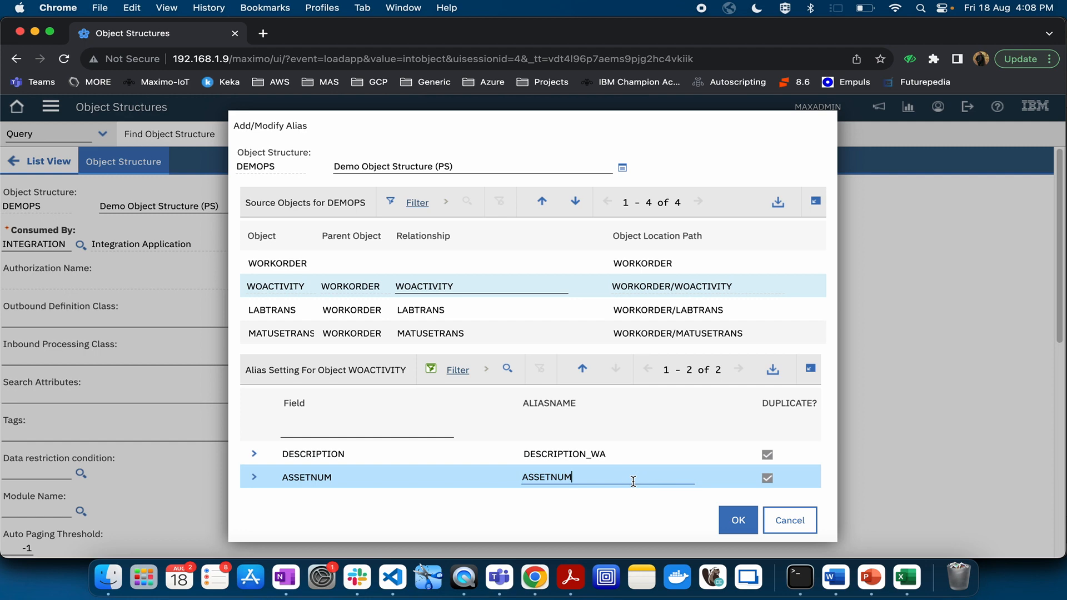
pyautogui.write('_WA')
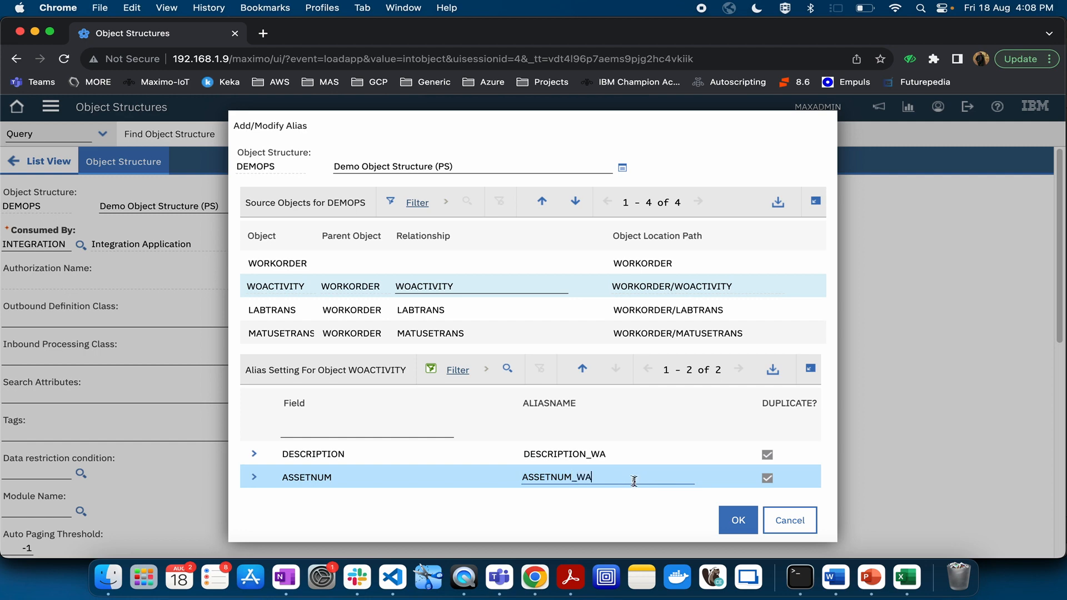
pyautogui.click(738, 520)
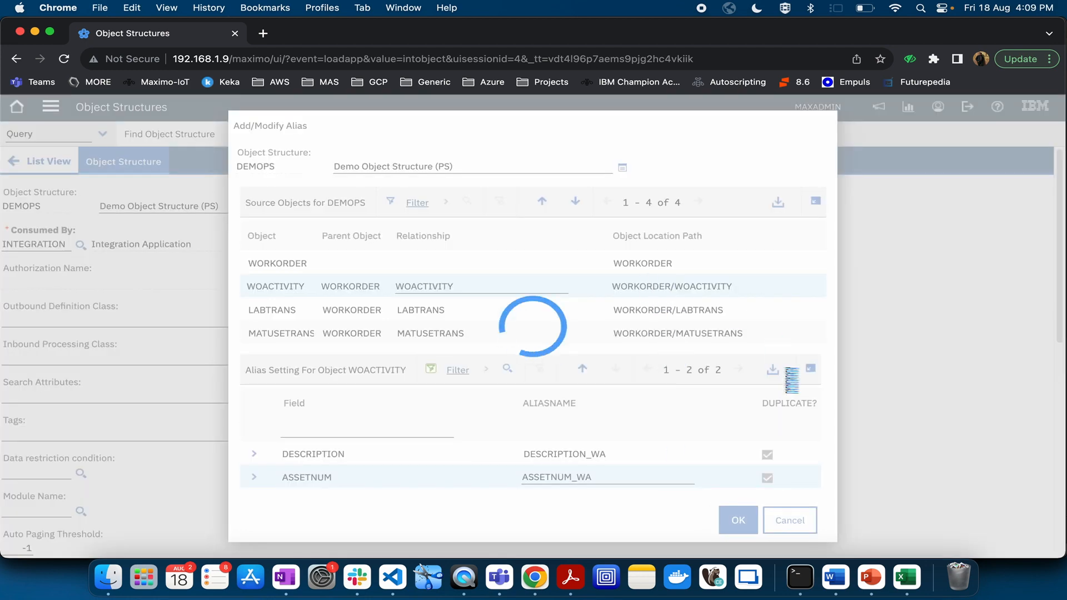